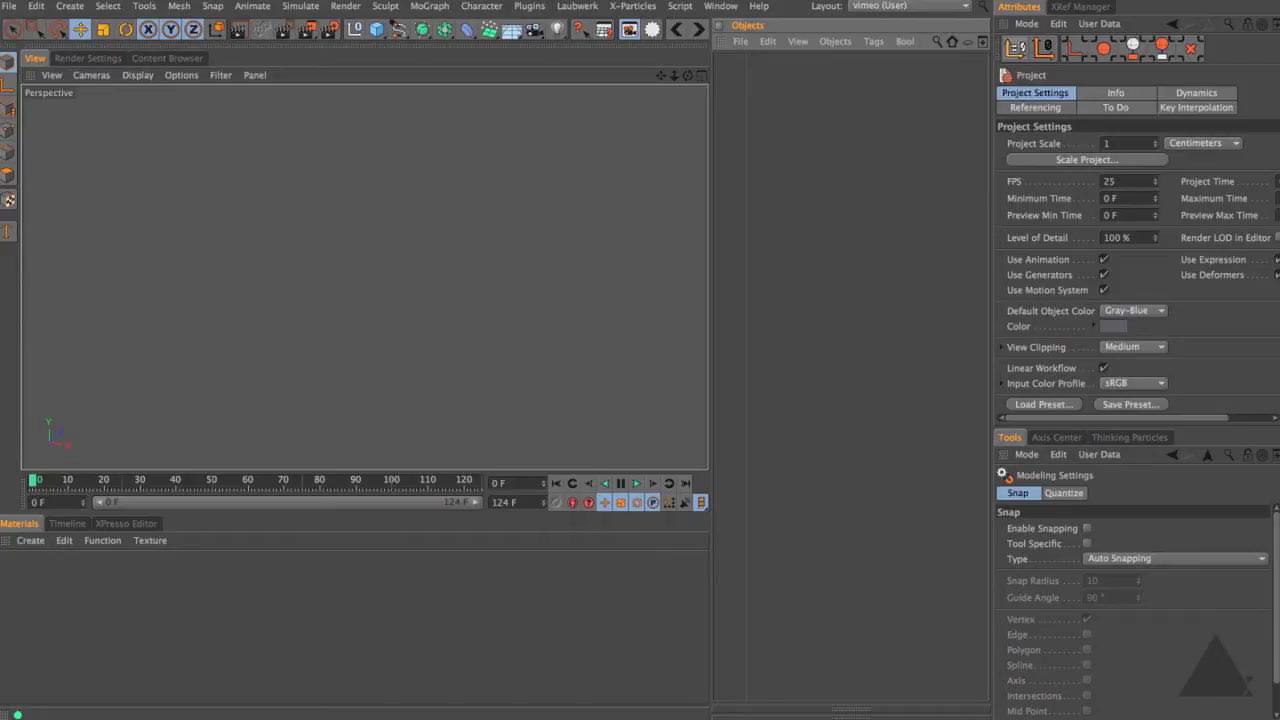
Step: Add an X-Particles emitter to the scene, preview its default particle emission, and return to the first frame
click(633, 6)
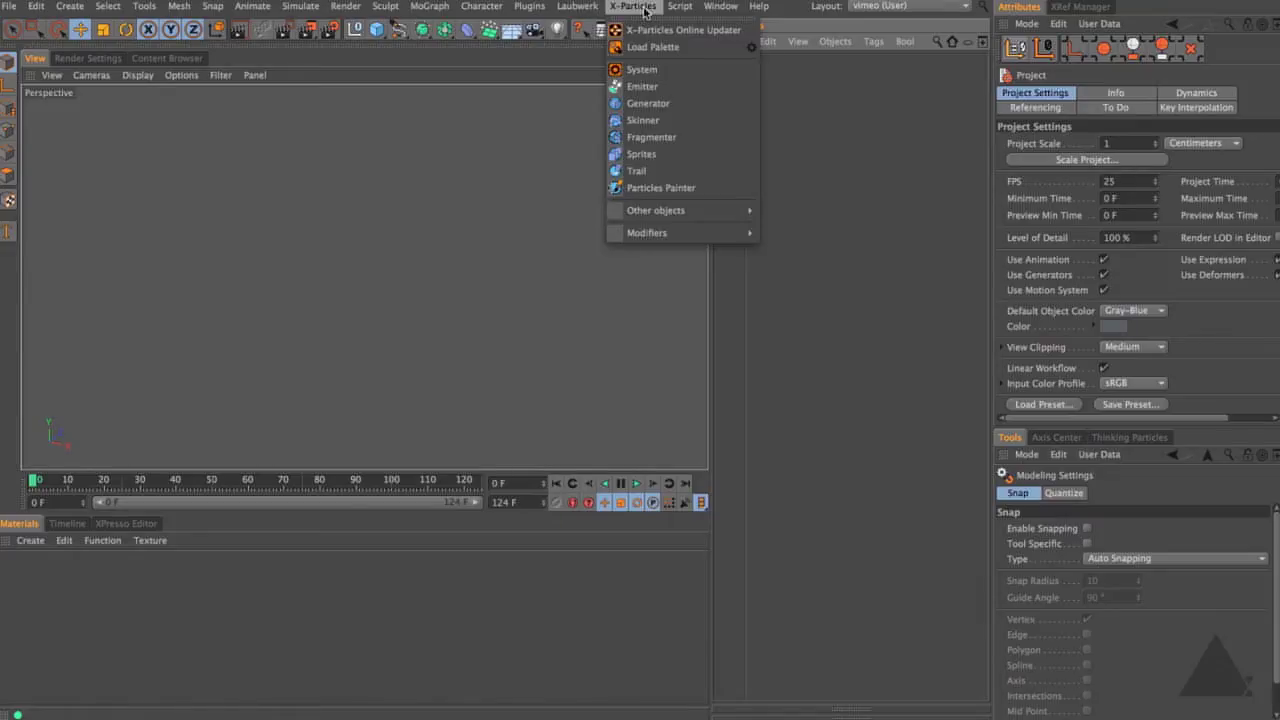
click(655, 86)
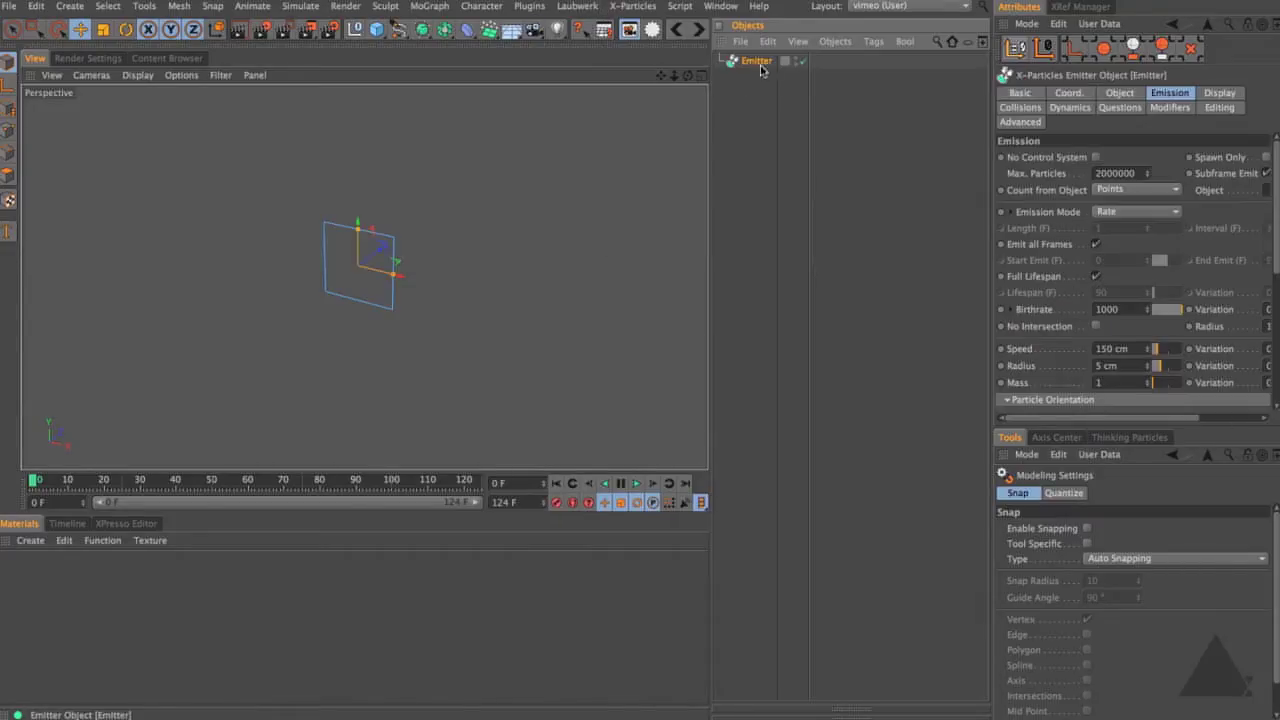
click(638, 483)
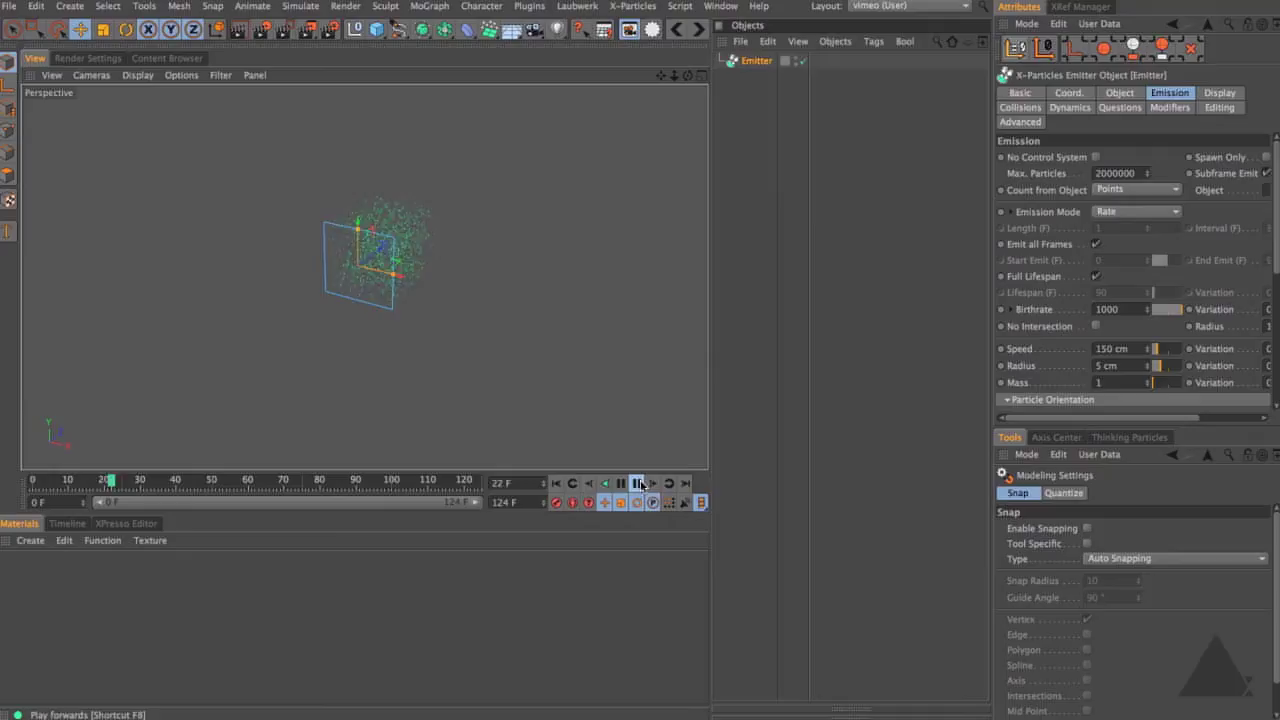
click(638, 483)
click(556, 483)
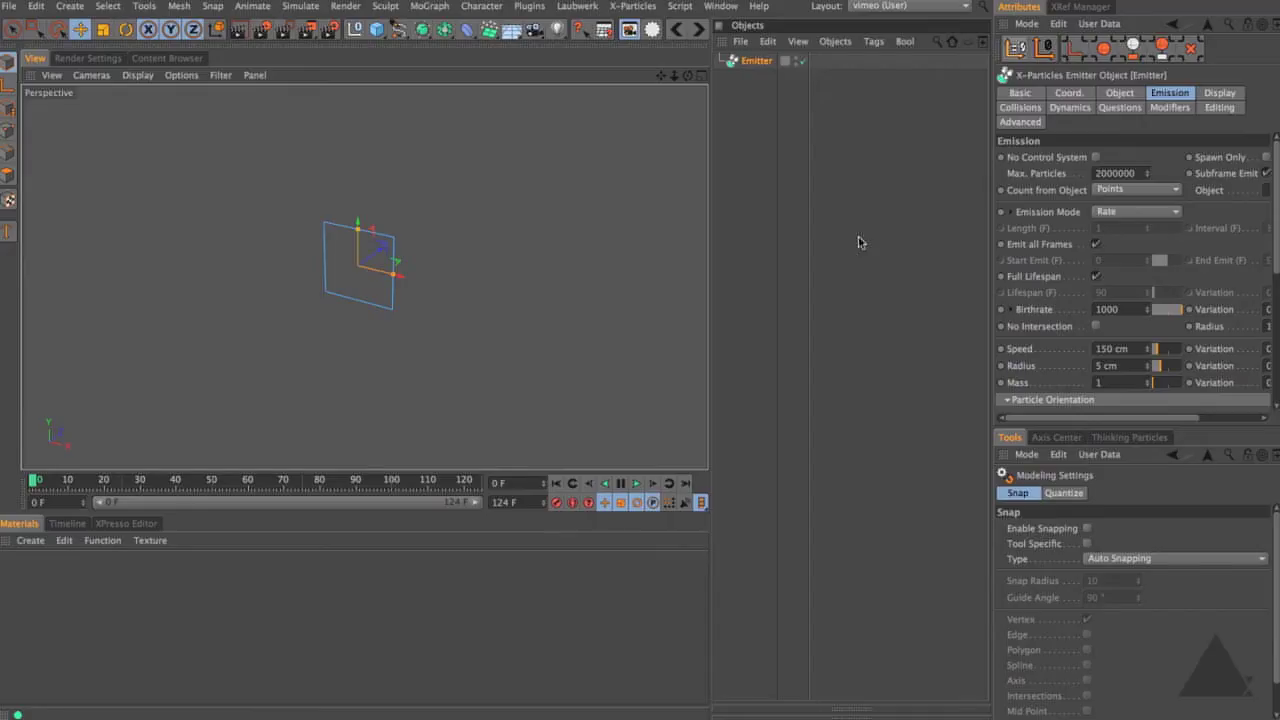
Step: Add a cube primitive and set its X, Y and Z size to 5 cm each
click(378, 30)
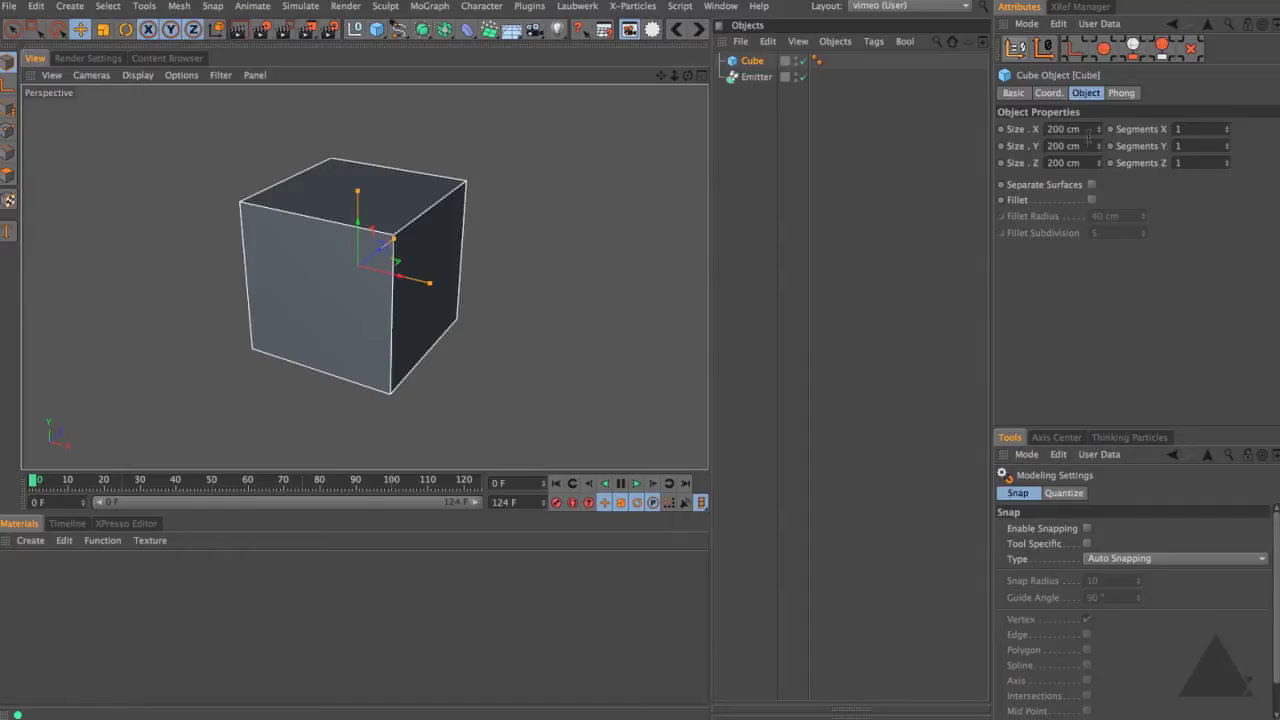
click(1075, 129)
text(5)
key(Tab)
text(5)
key(Tab)
text(5)
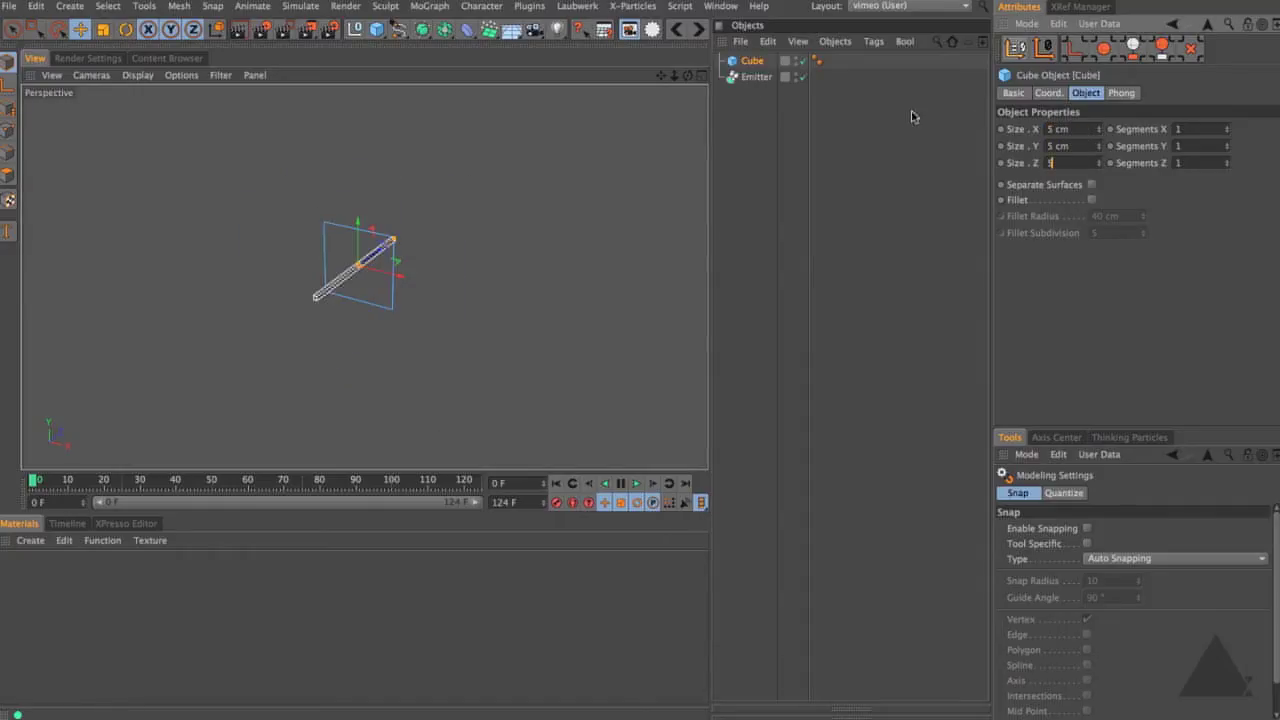
key(Return)
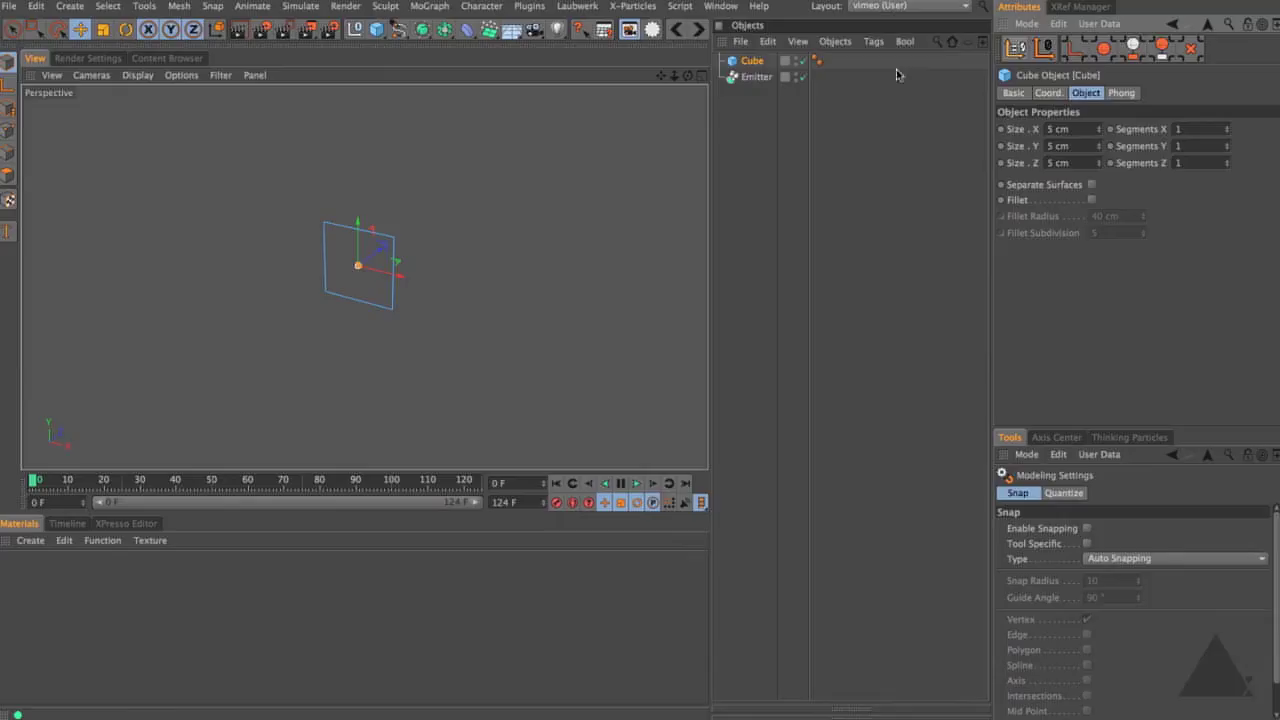
Step: Place the cube inside a MoGraph Cloner and set the cloner's mode to Grid Array
click(429, 6)
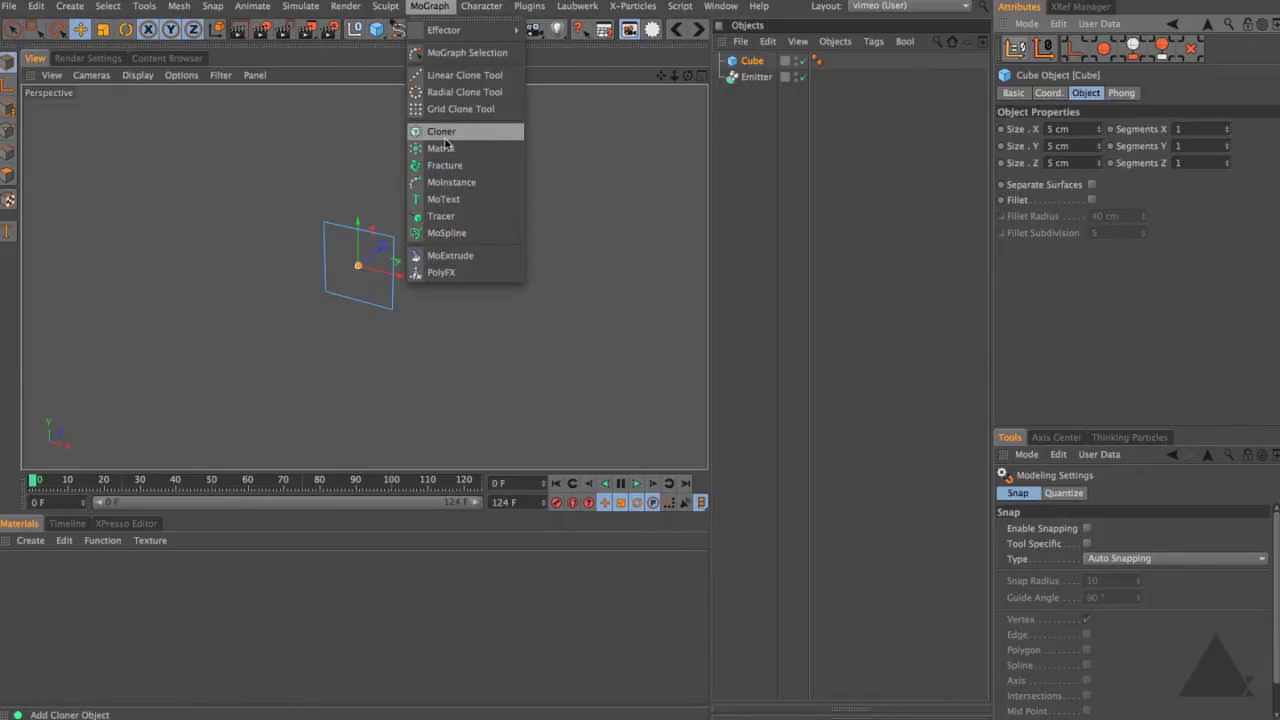
alt+click(441, 131)
click(1087, 128)
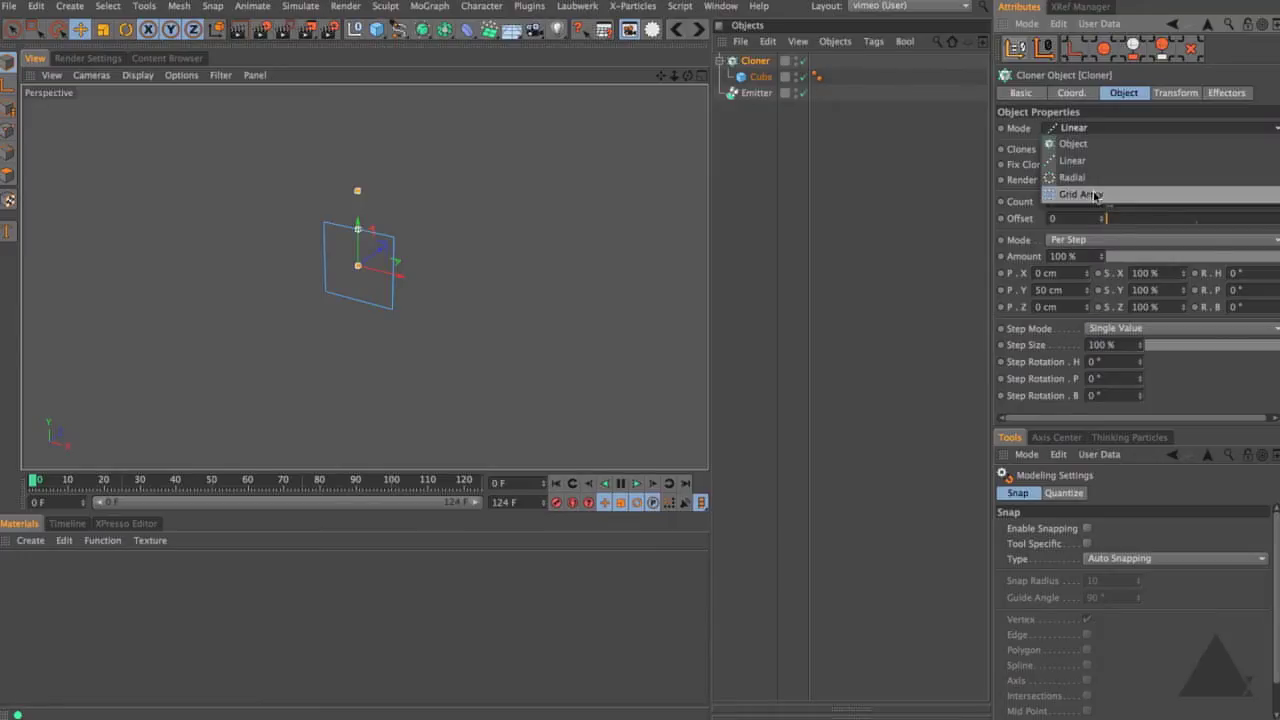
click(1081, 194)
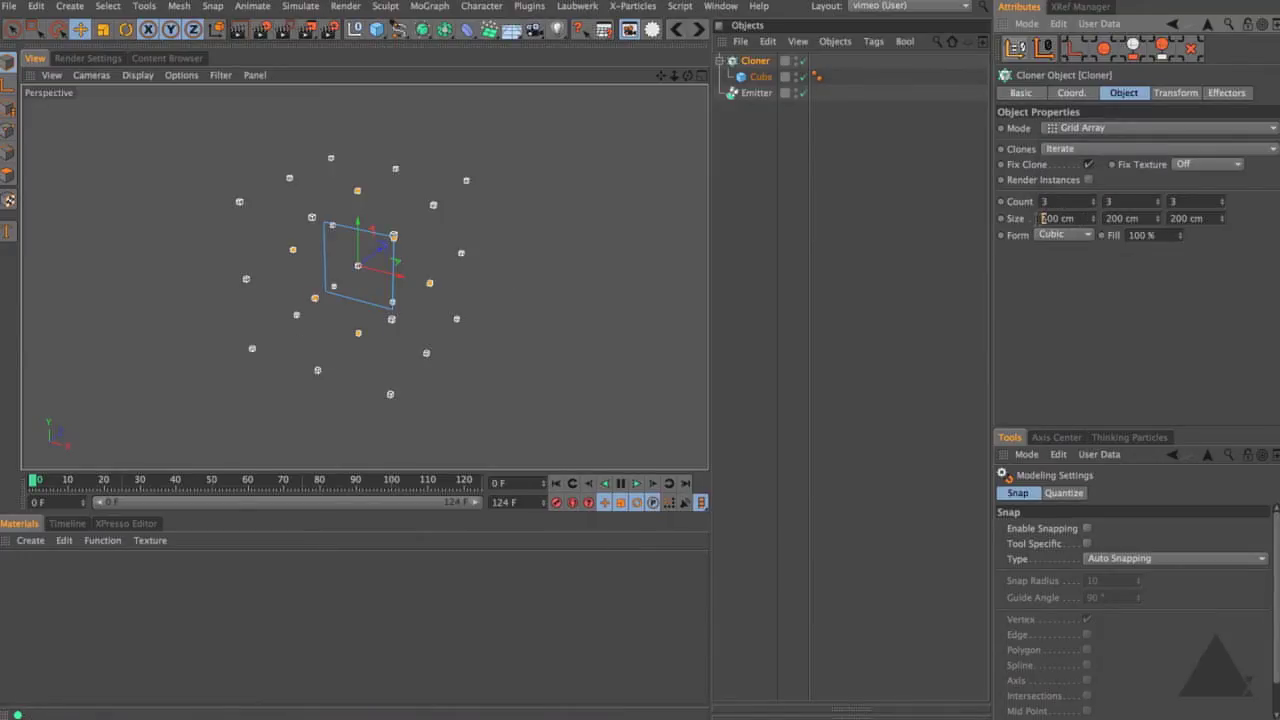
Step: Set the cloner's grid size to 800 cm in all three dimensions
key(Tab)
text(800)
key(Tab)
text(800)
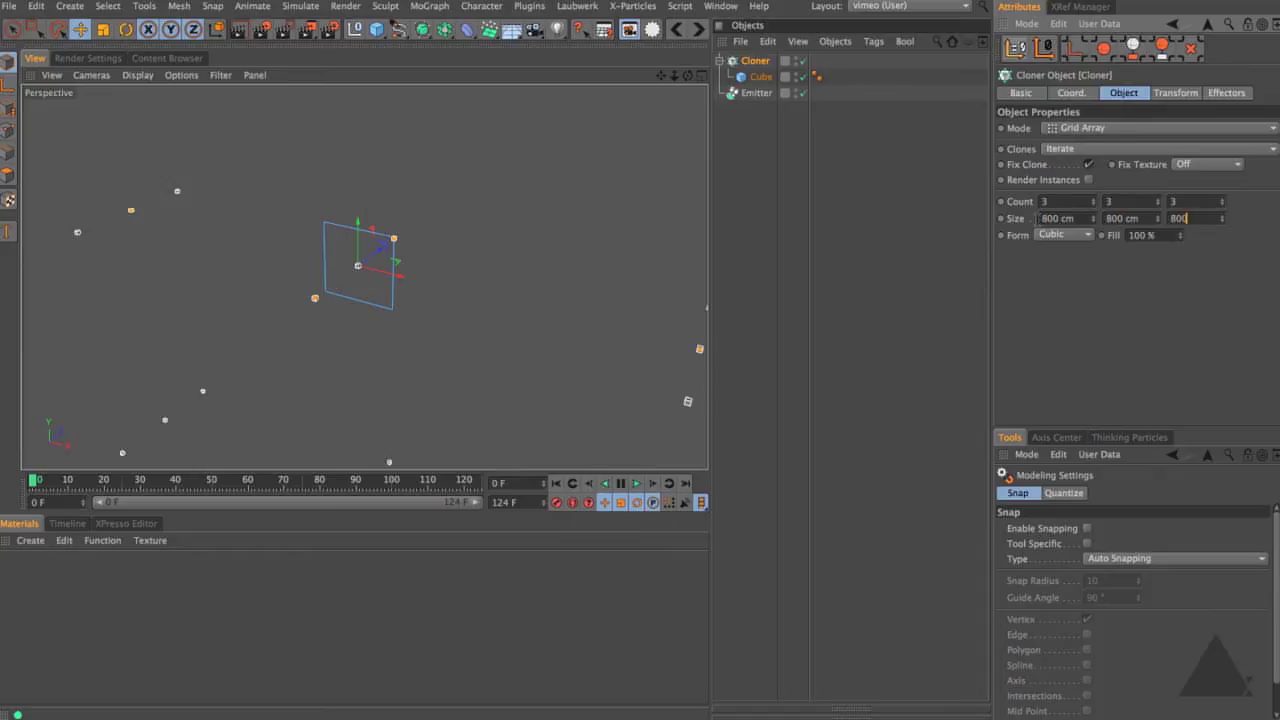
key(Return)
Step: Nest the Cloner inside a Connect object so its cubes act as a single mesh
alt+drag(500, 266, 249, 283)
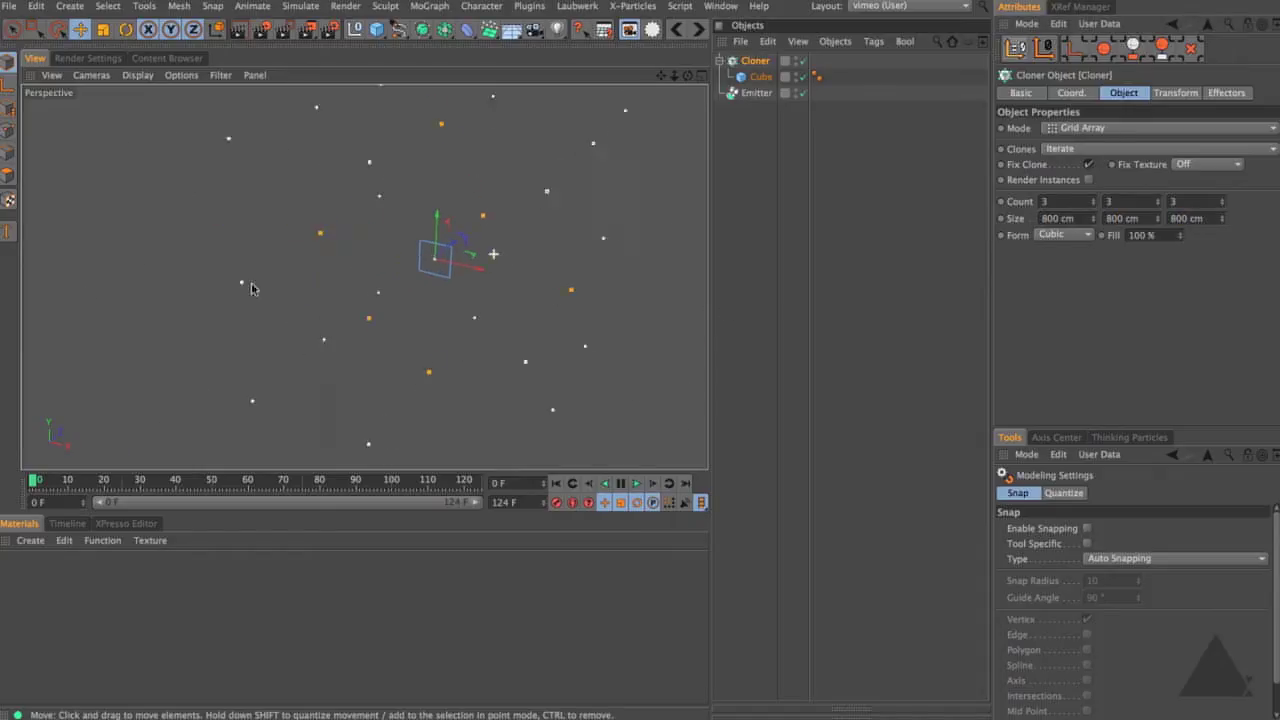
alt+drag(490, 240, 360, 229)
alt+middle_drag(360, 229, 320, 189)
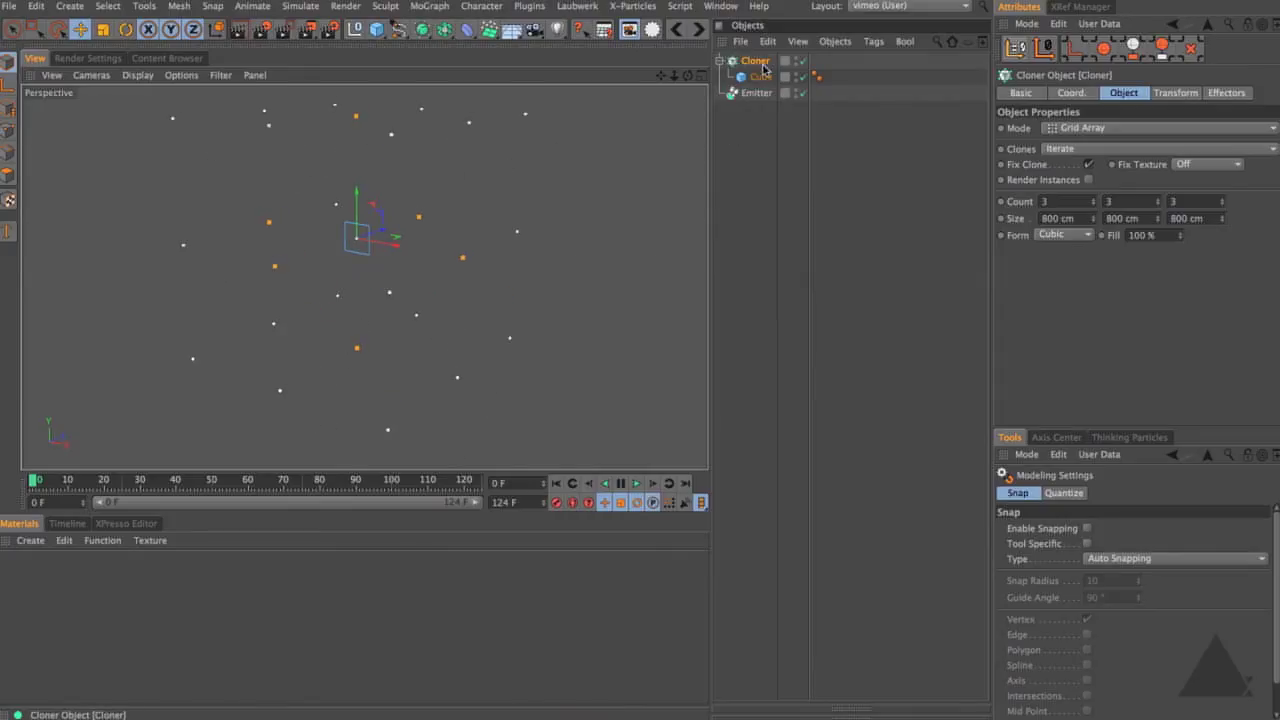
click(444, 28)
click(545, 101)
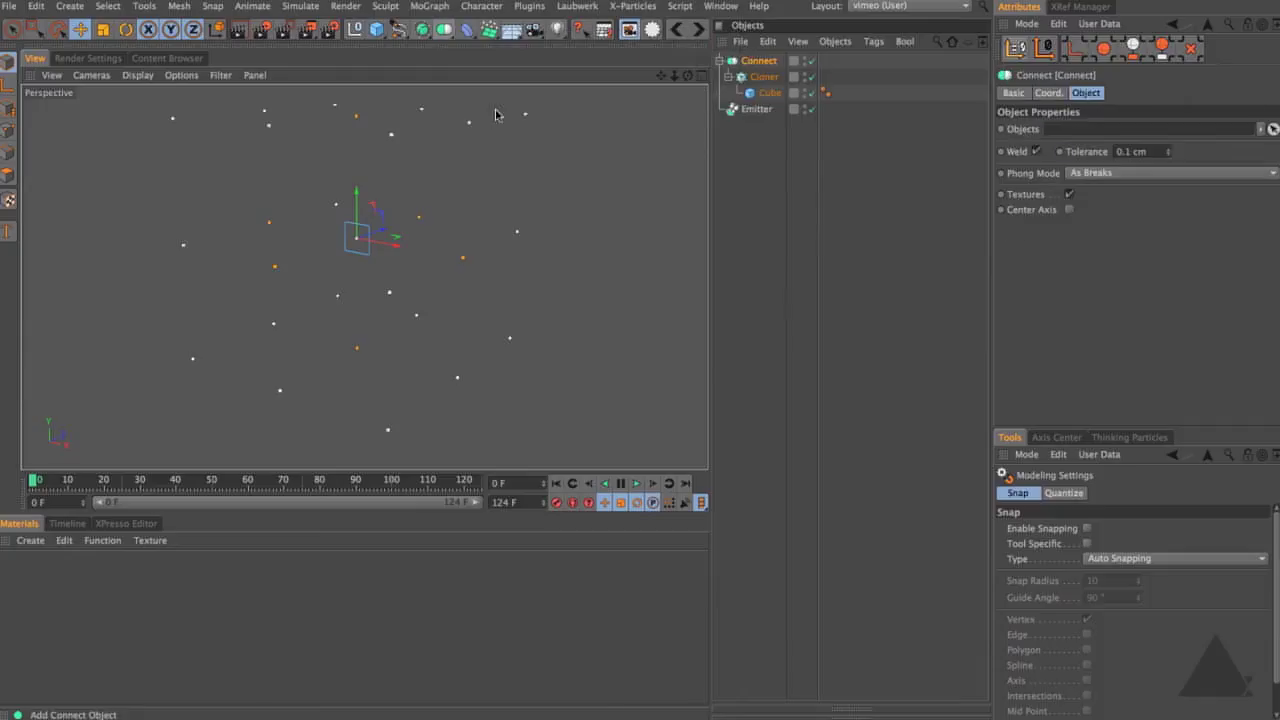
Step: Set the emitter's shape to Object with Connect as the source object, and widen the emitter's attributes area
click(756, 109)
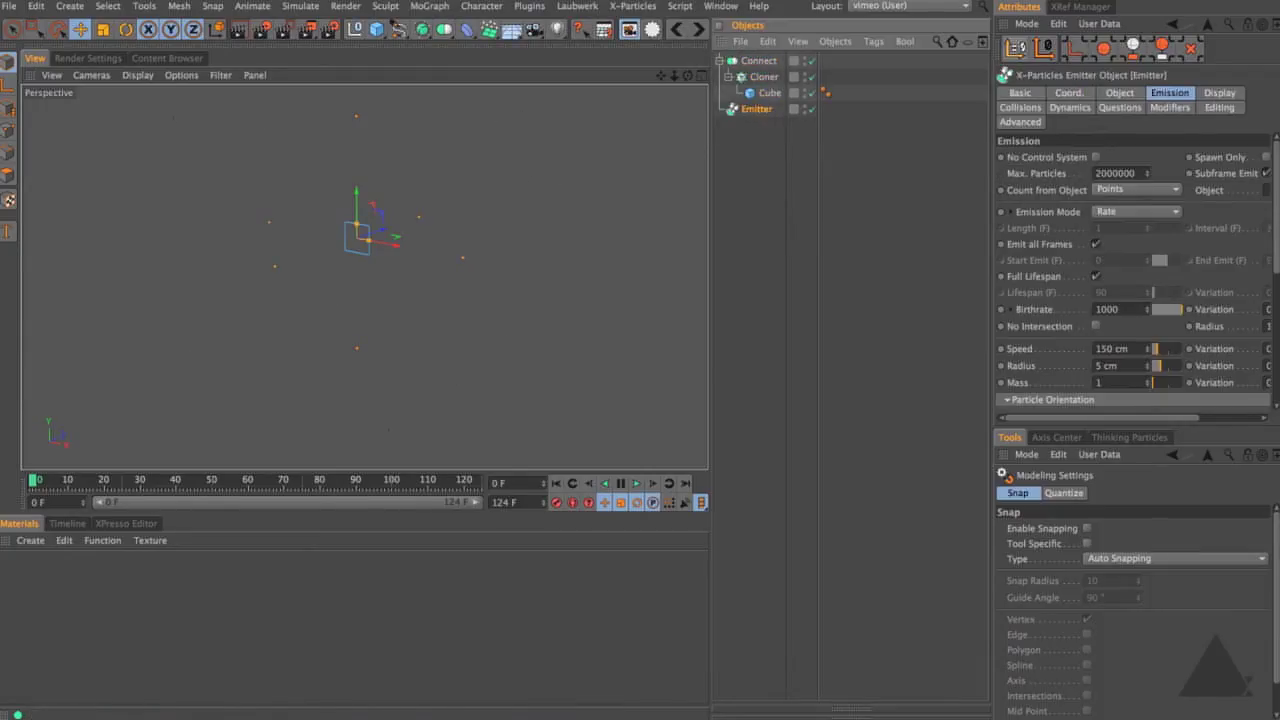
click(1121, 92)
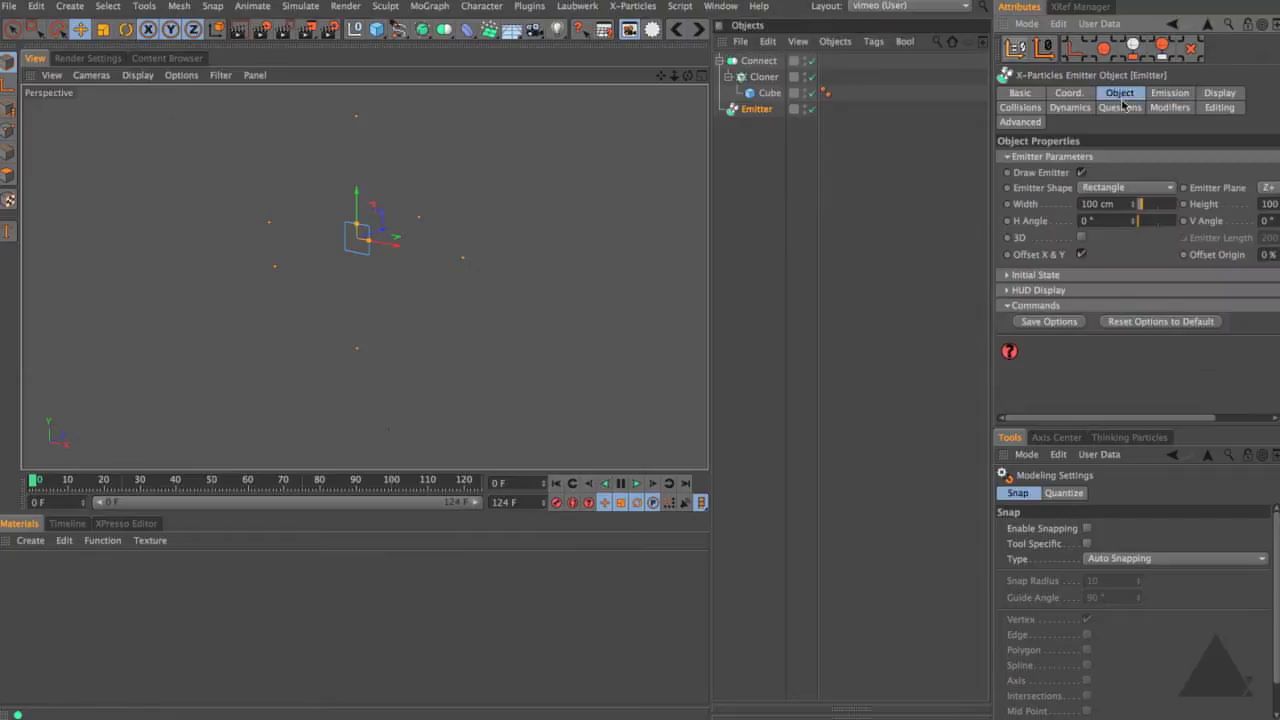
click(1098, 189)
click(1108, 271)
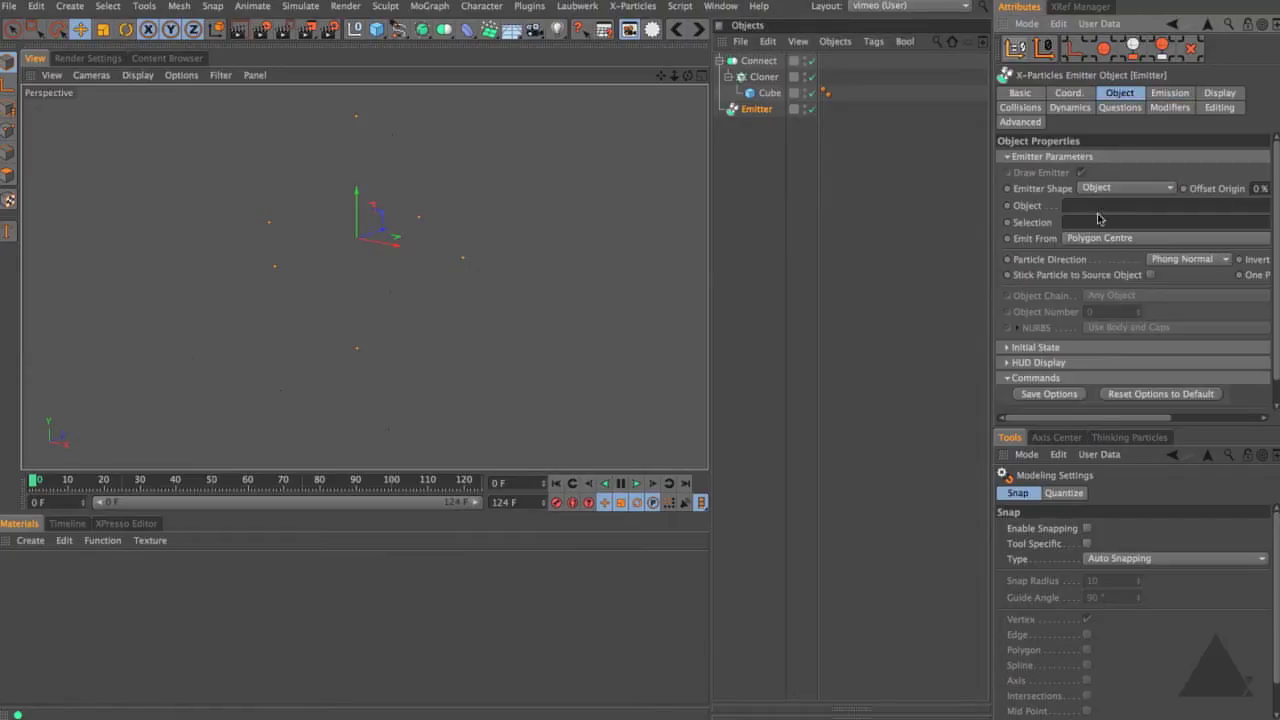
drag(758, 61, 1073, 211)
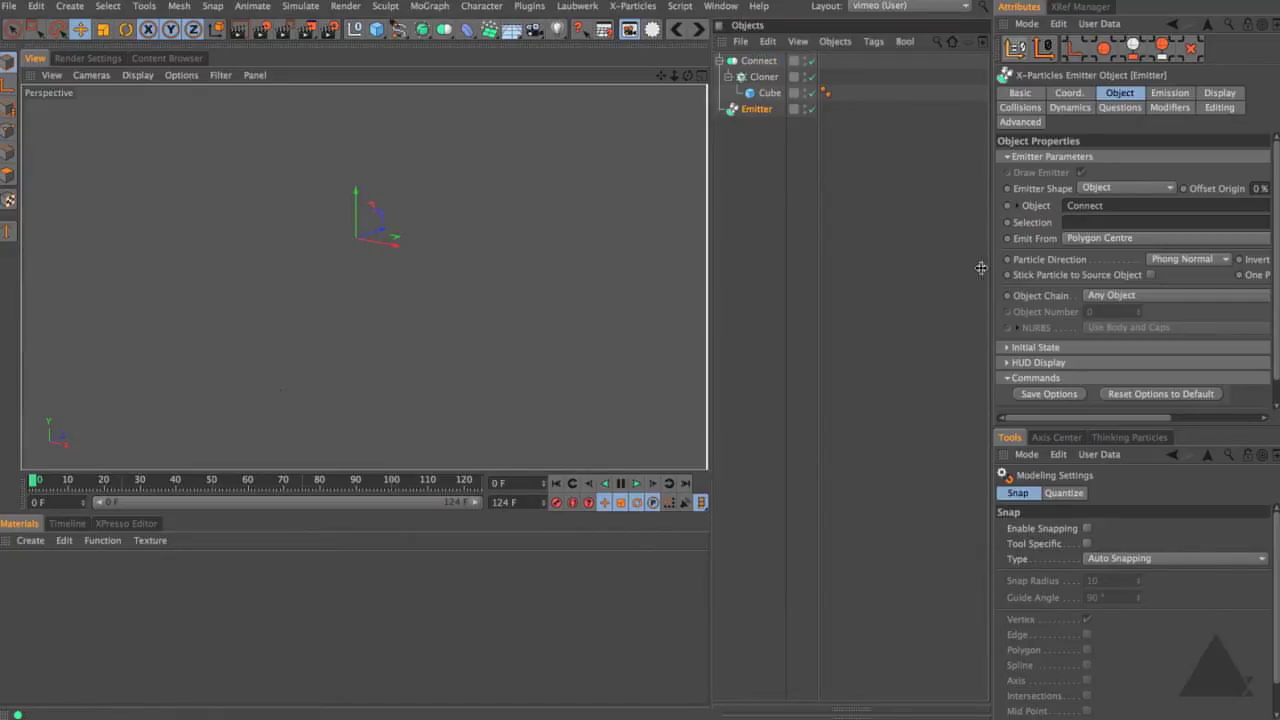
drag(991, 266, 937, 270)
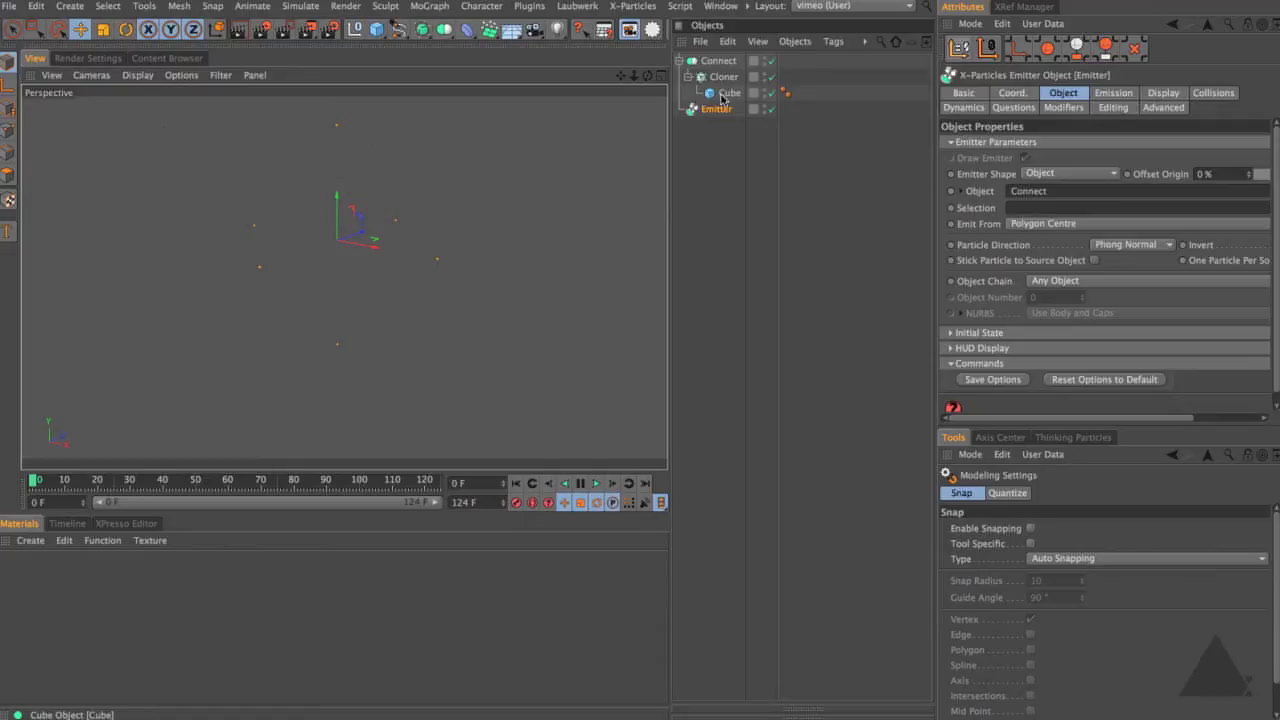
Step: Preview the particles emitting from the cloned cubes, then return to the first frame
click(596, 484)
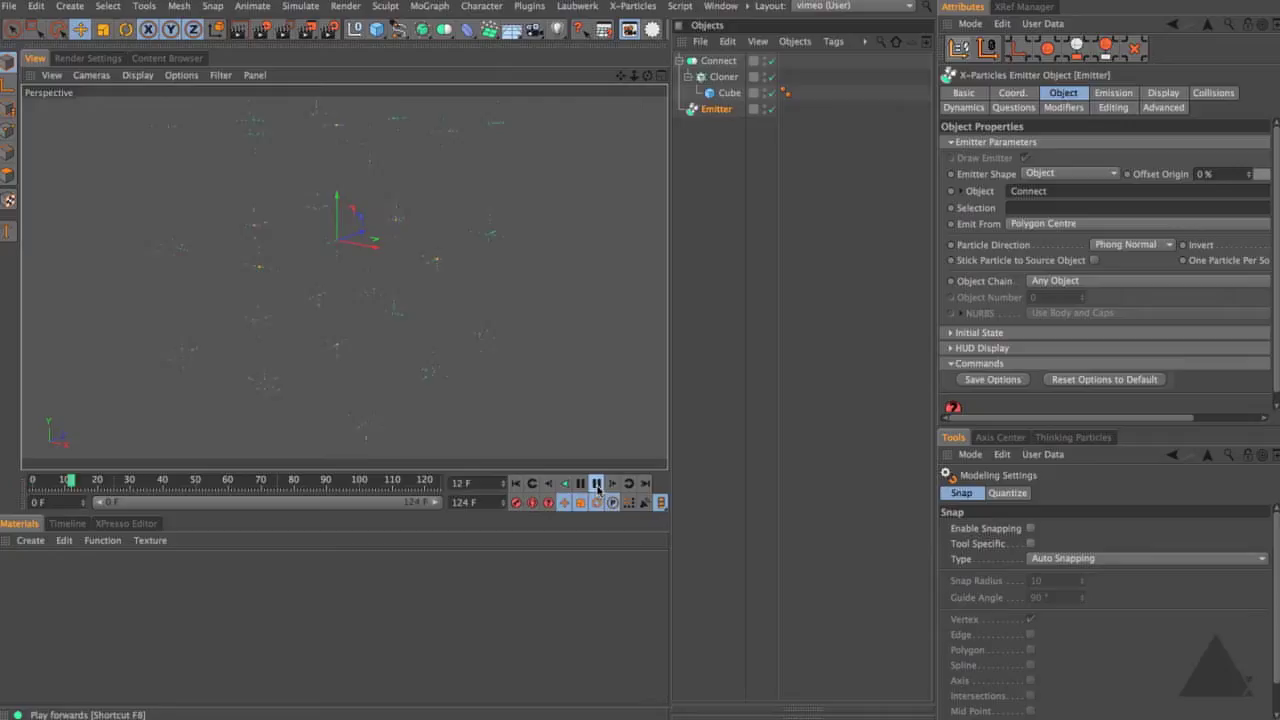
alt+drag(386, 166, 331, 275)
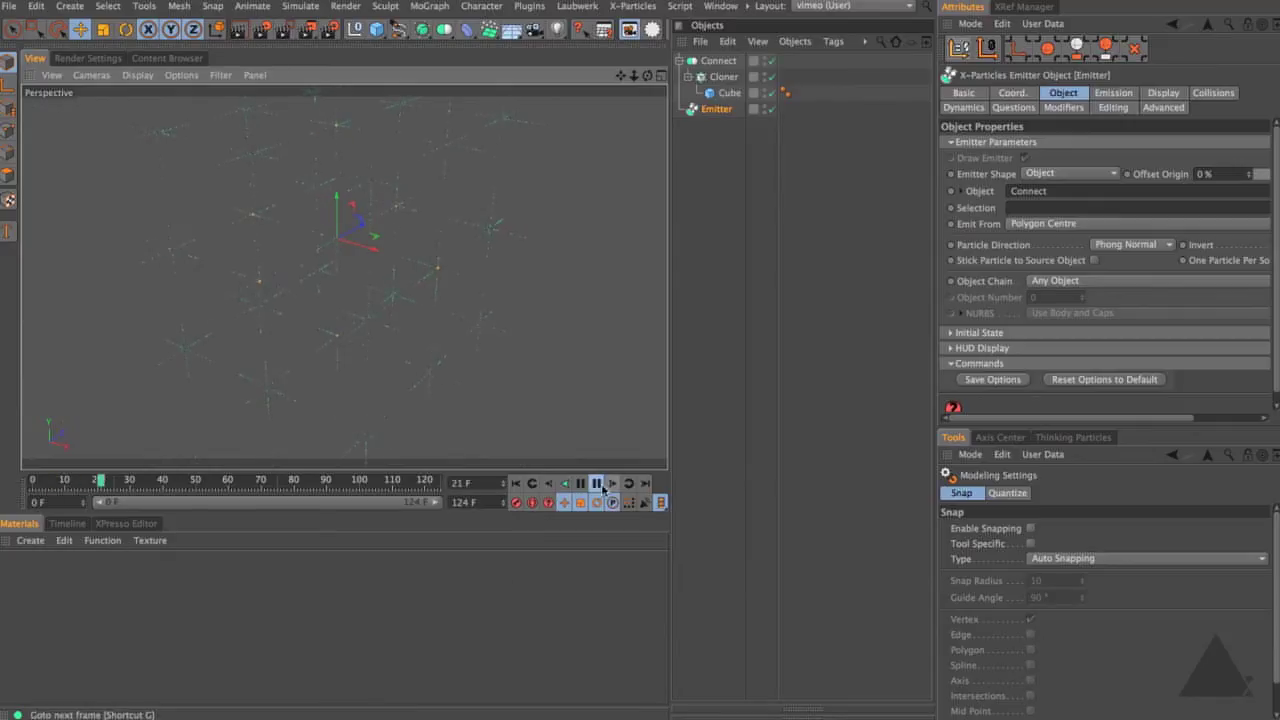
click(521, 484)
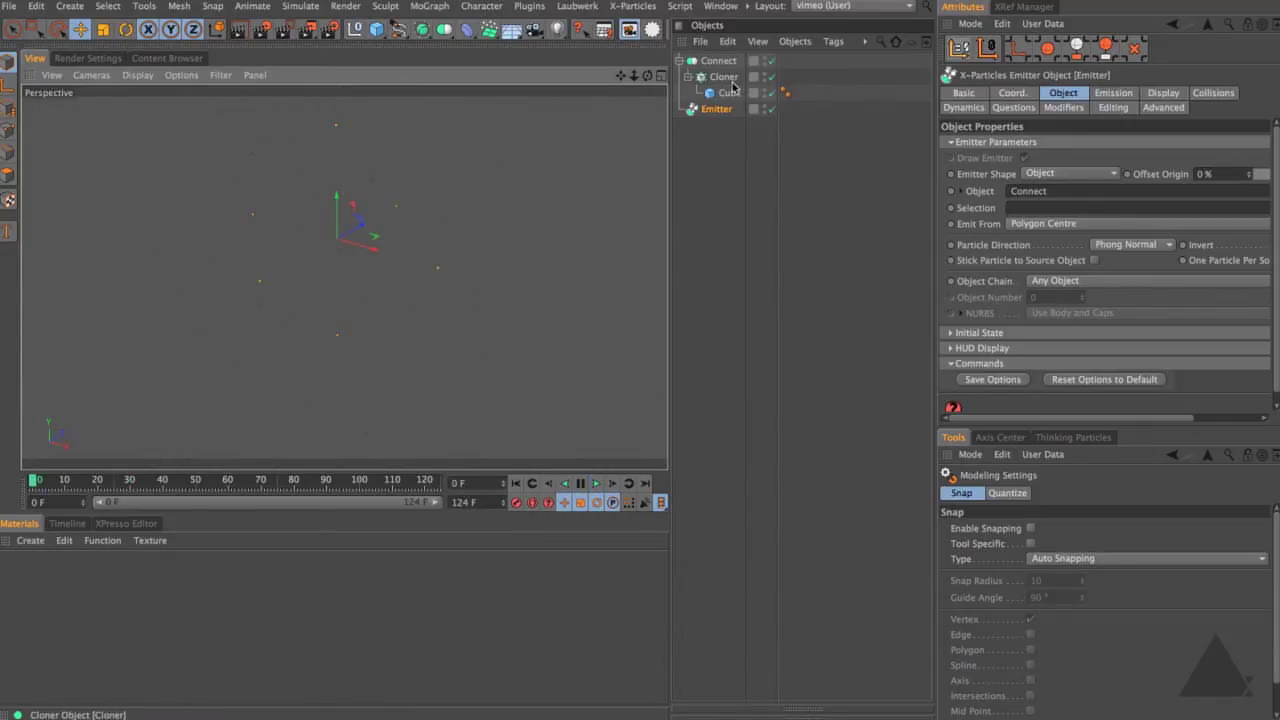
Step: Apply a MoGraph Random effector to the Cloner
click(728, 79)
click(430, 6)
mouse_move(455, 30)
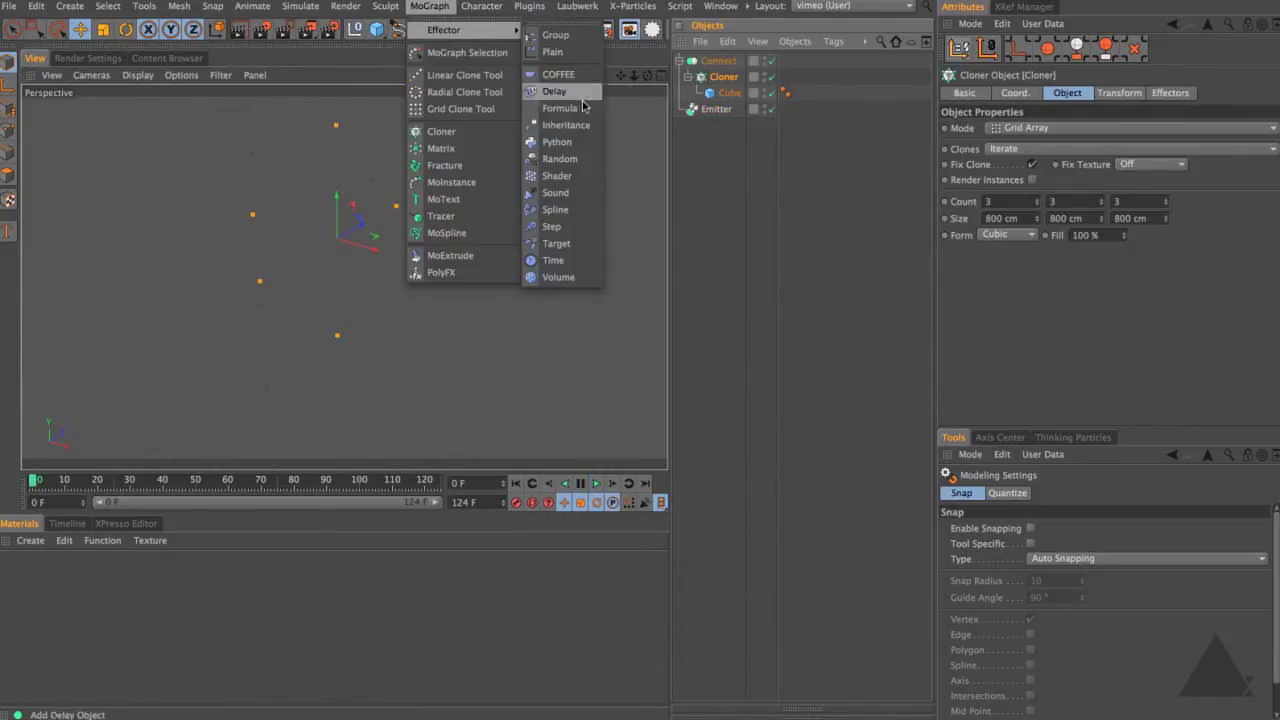
click(563, 160)
Step: Turn on the display color for the Connect object, then deselect it
click(718, 77)
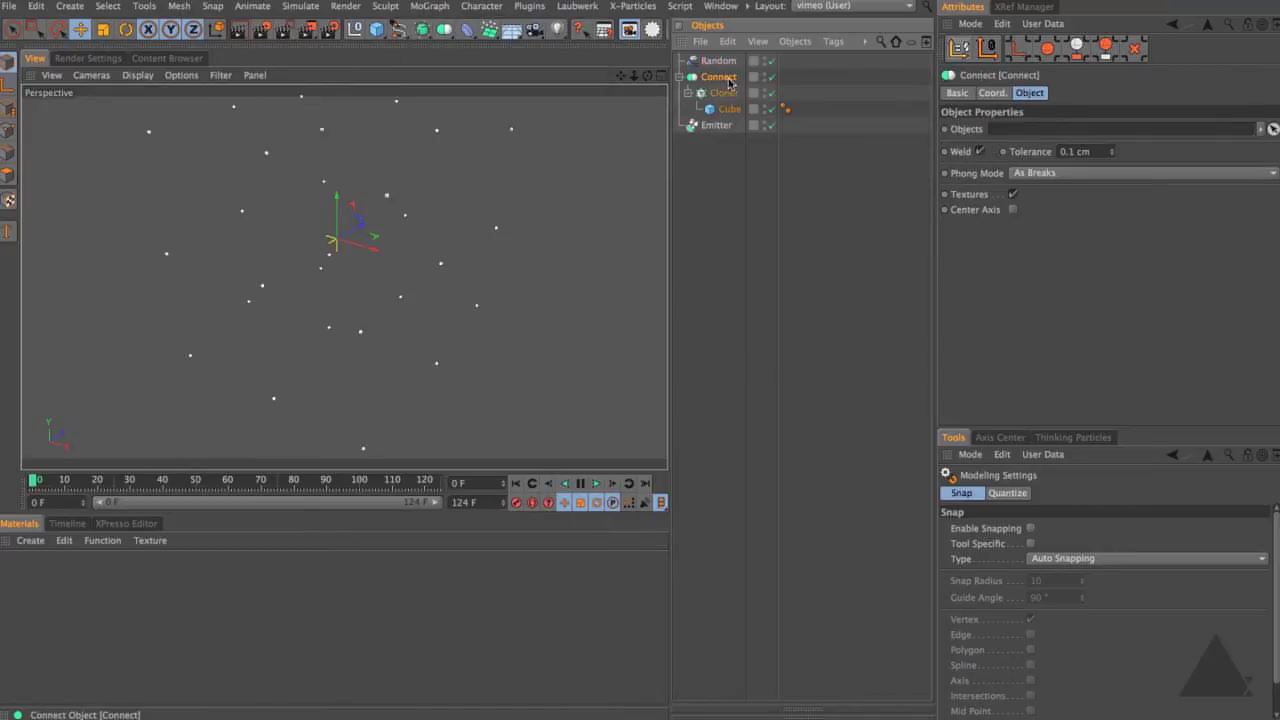
click(957, 92)
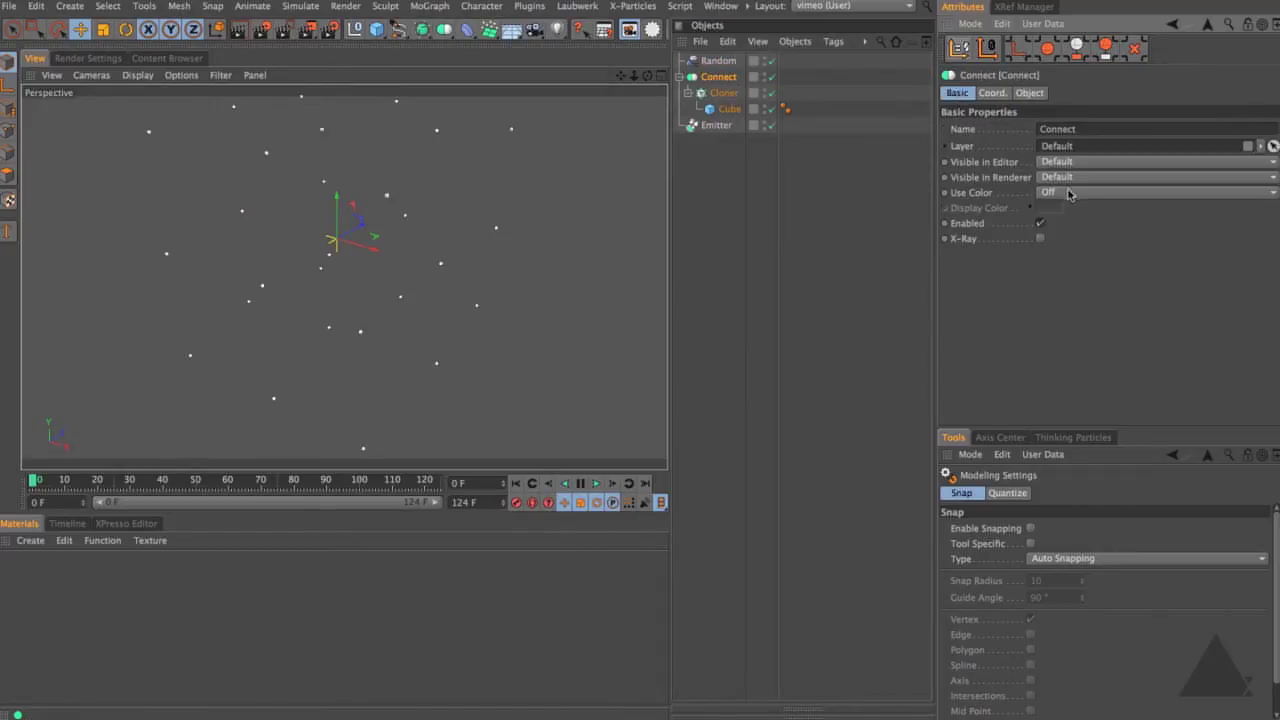
click(1069, 193)
click(1078, 243)
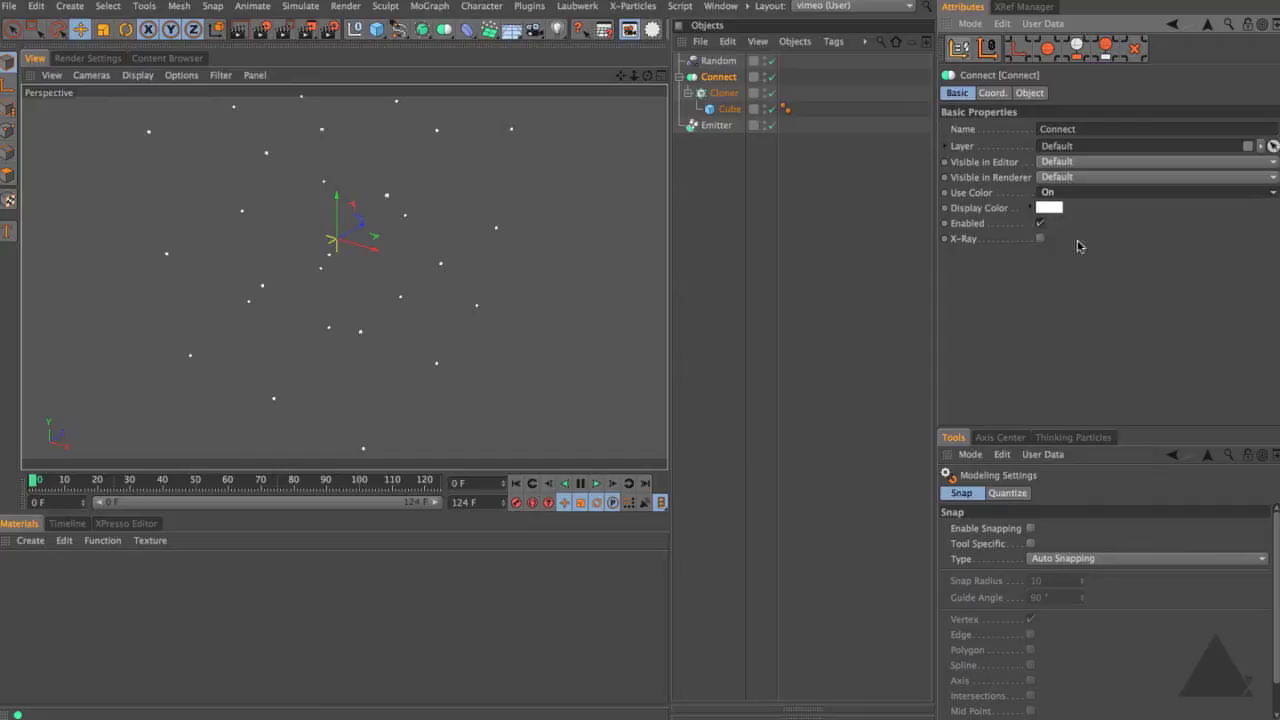
click(743, 223)
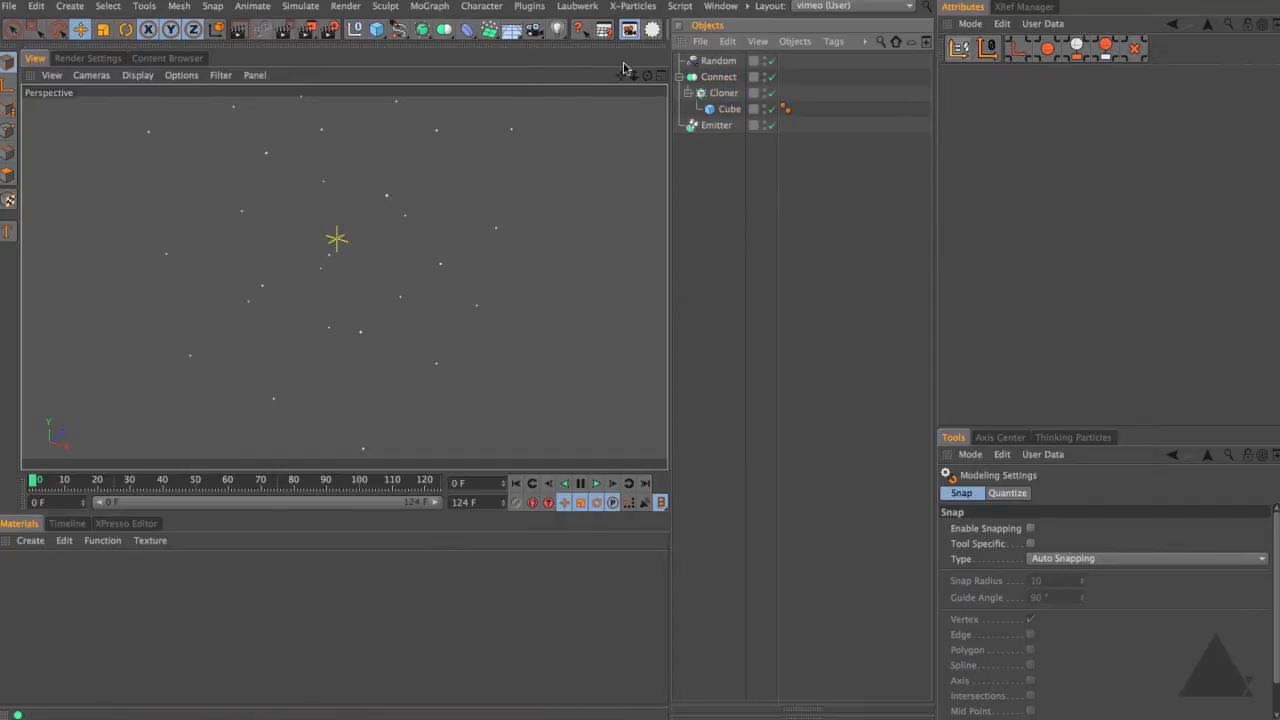
Step: Set the Random effector's position offsets to 180 cm in X, 250 cm in Y and 200 cm in Z
drag(620, 75, 620, 112)
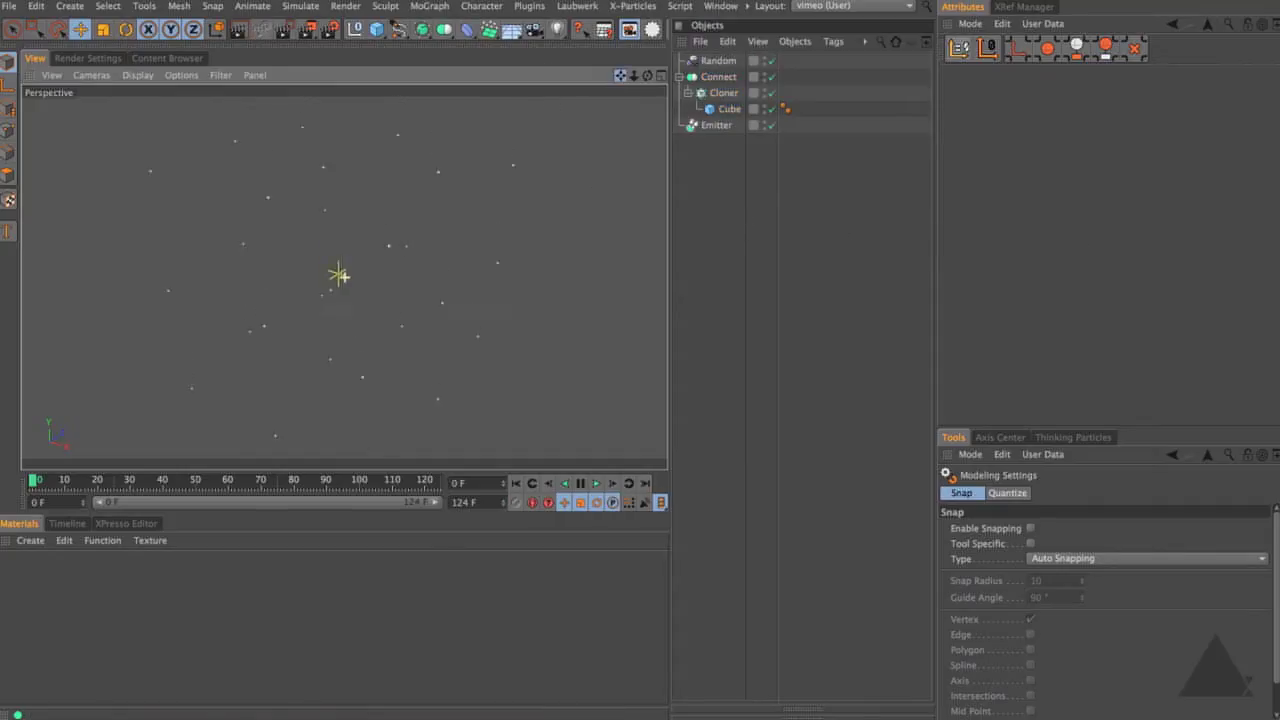
click(716, 61)
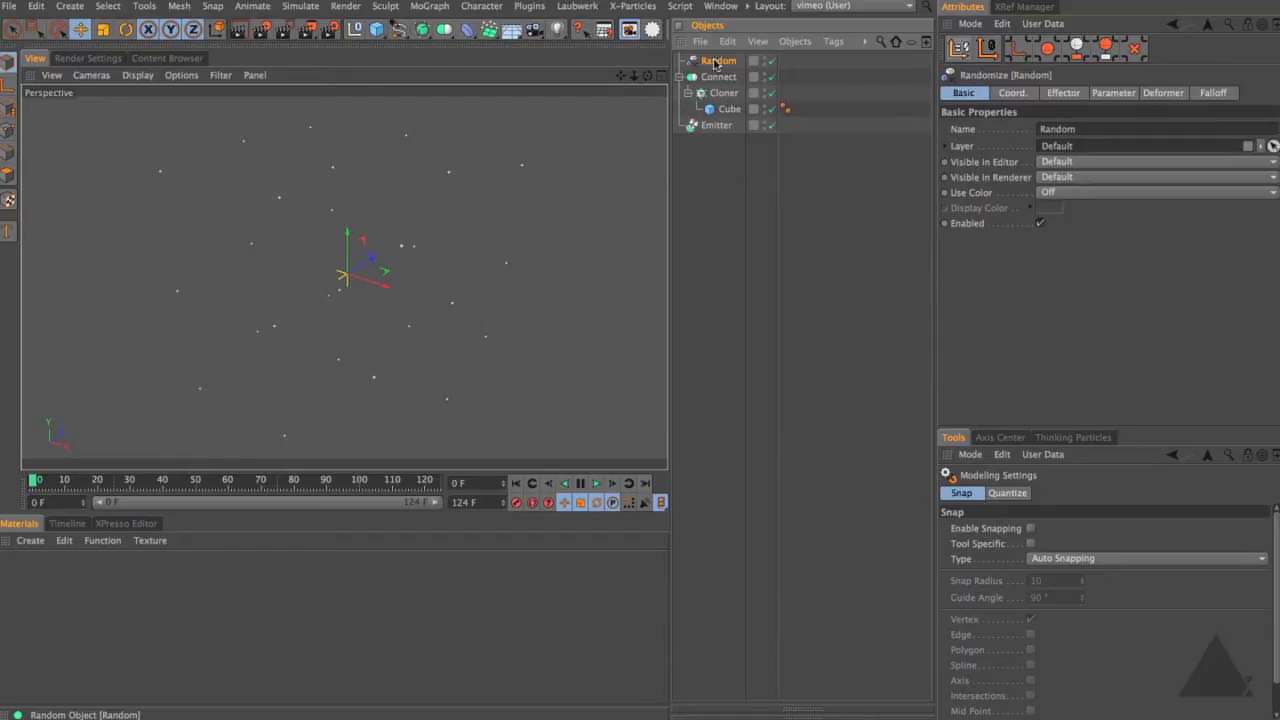
click(1113, 92)
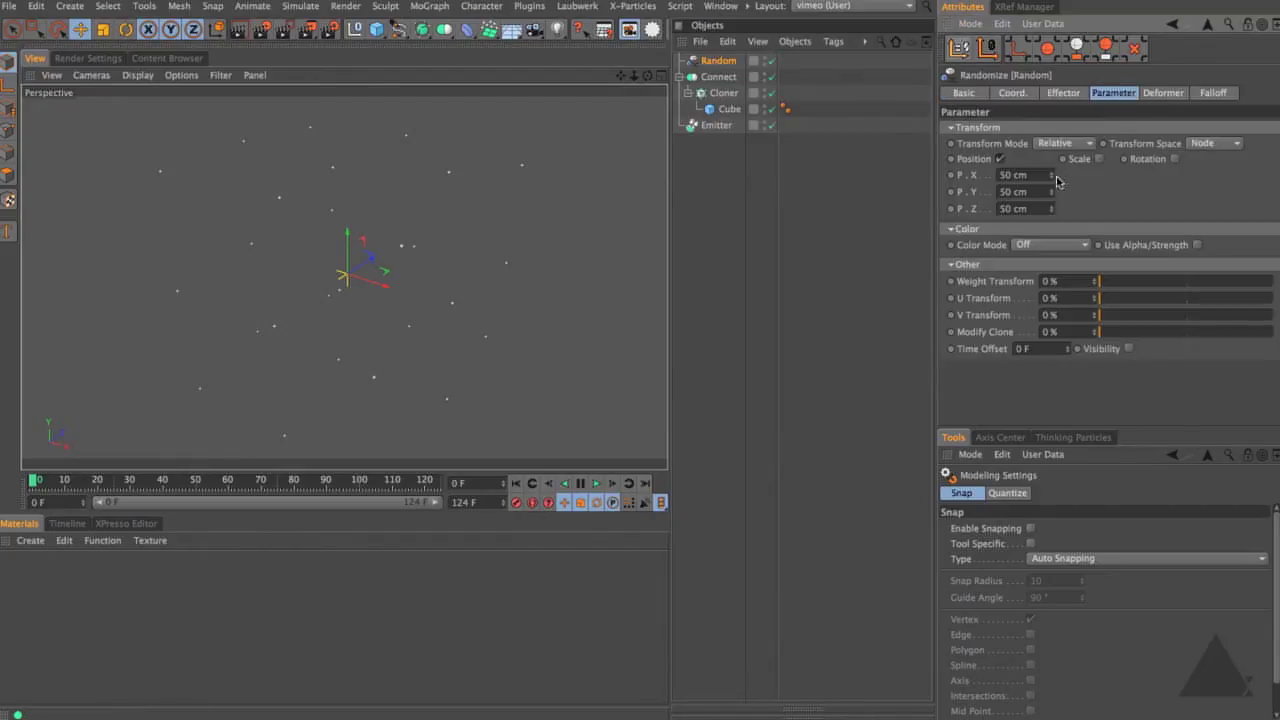
click(1015, 175)
text(180)
key(Tab)
text(250)
key(Tab)
text(200)
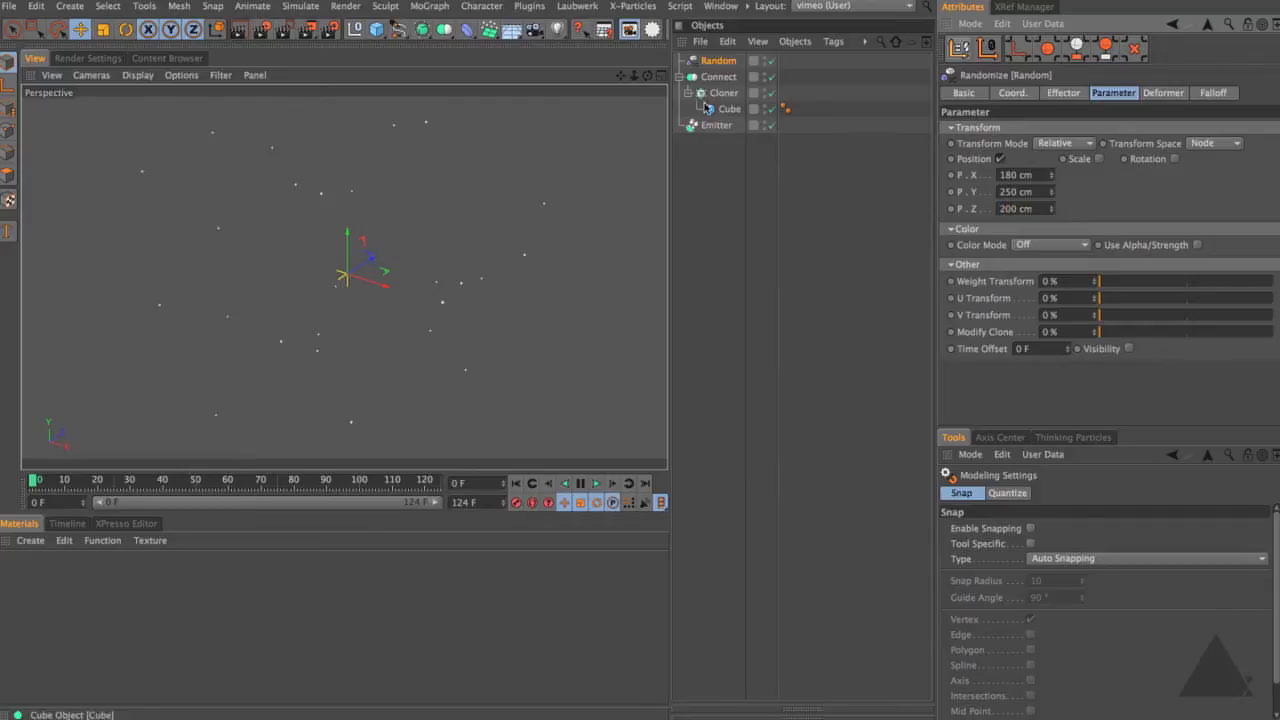
Step: Play the particle animation to check the emission from the randomized cubes
drag(647, 75, 745, 100)
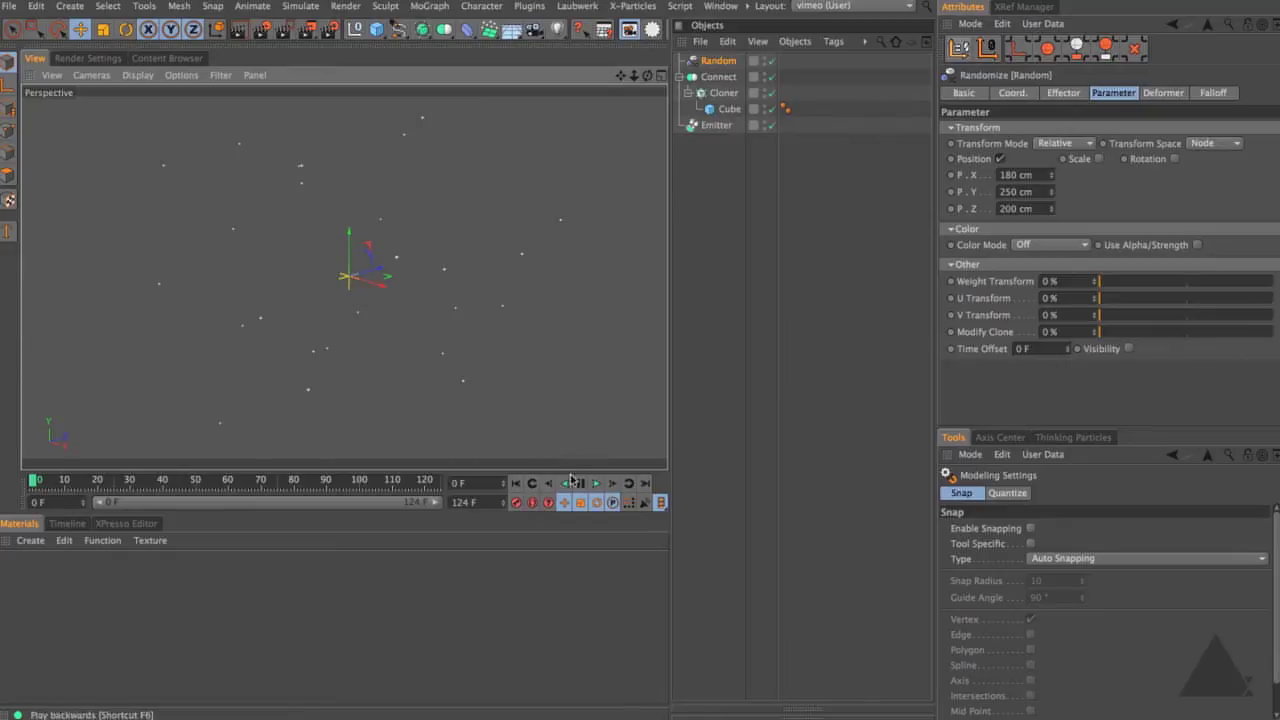
click(596, 484)
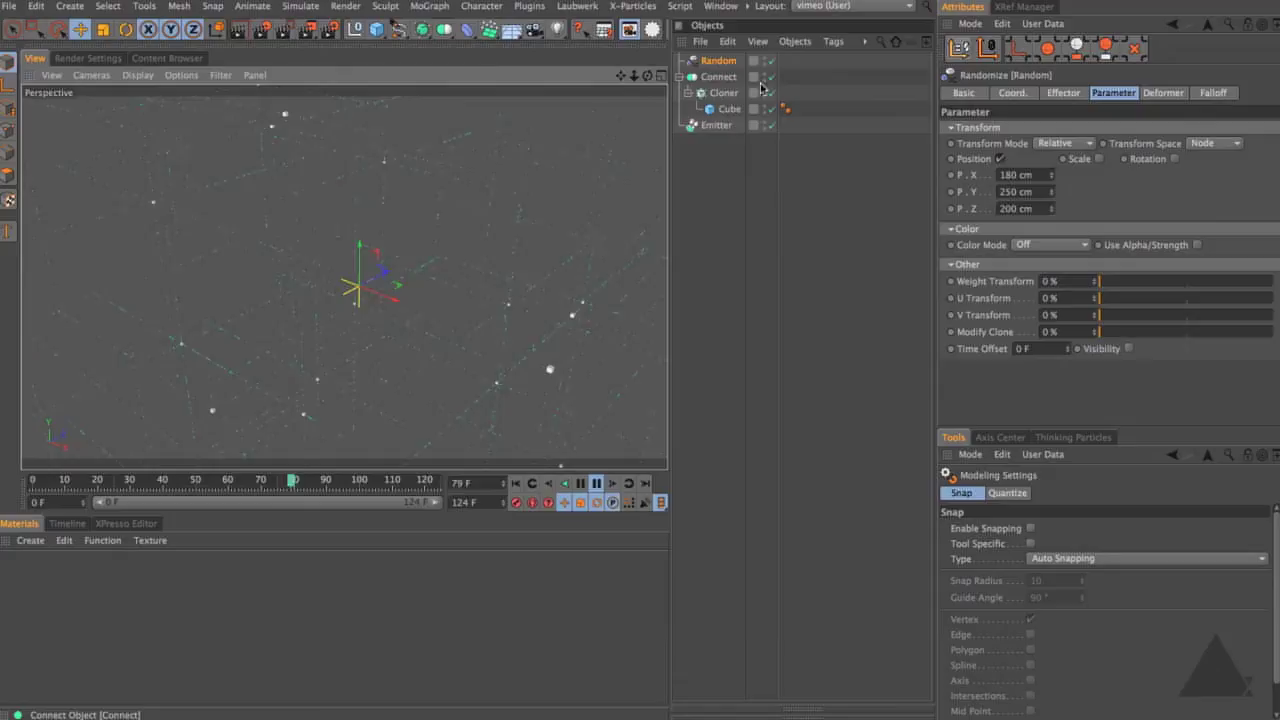
Step: Set the X-Particles emitter's birthrate to 10000
click(729, 125)
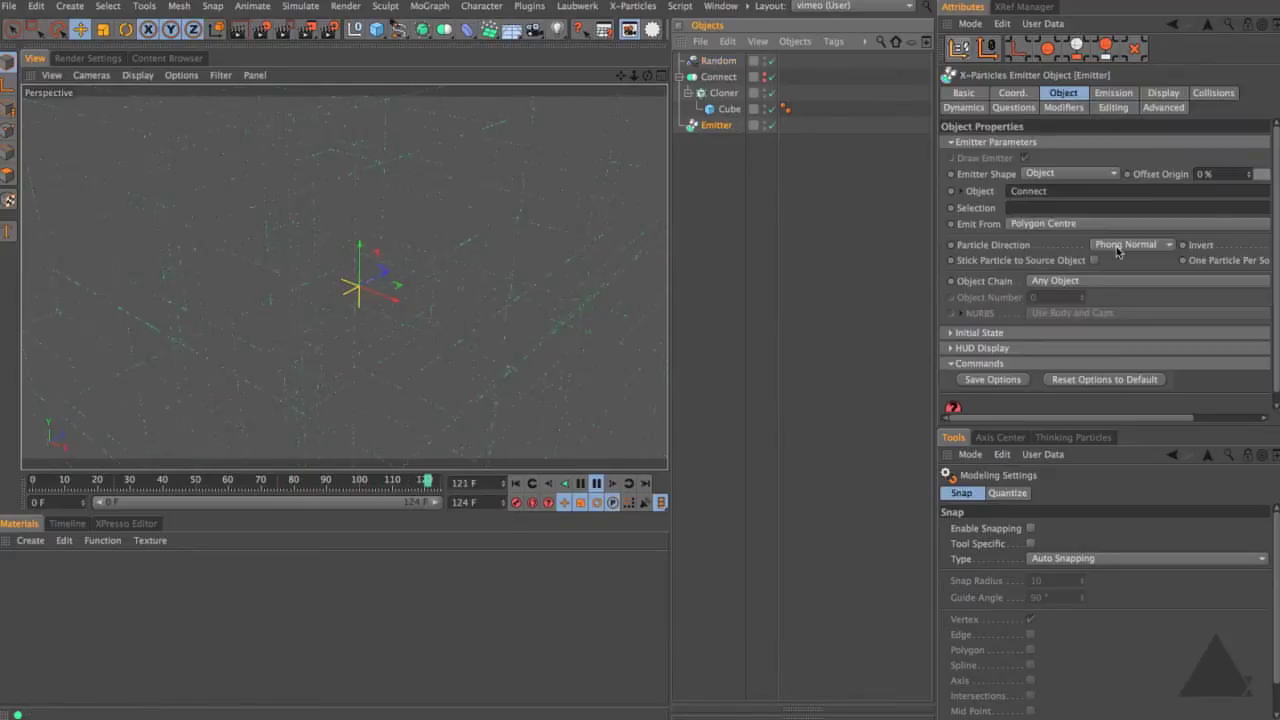
click(1113, 92)
click(1071, 297)
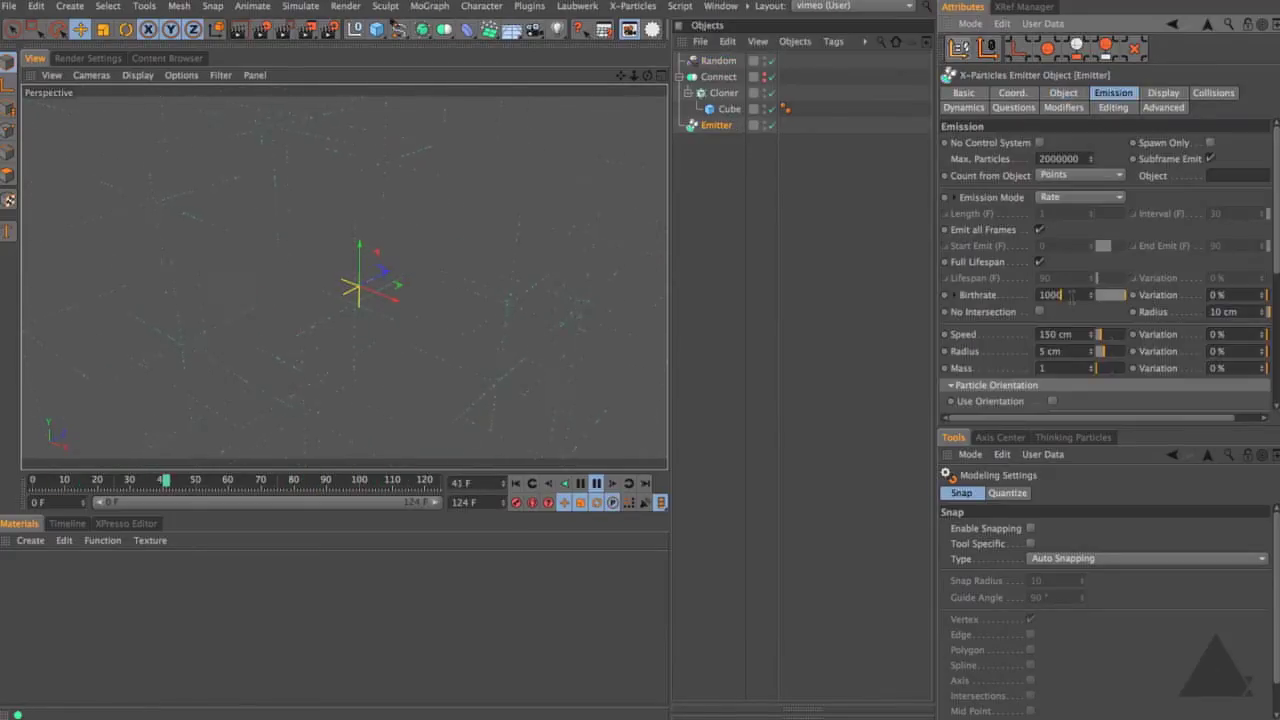
text(0)
key(Return)
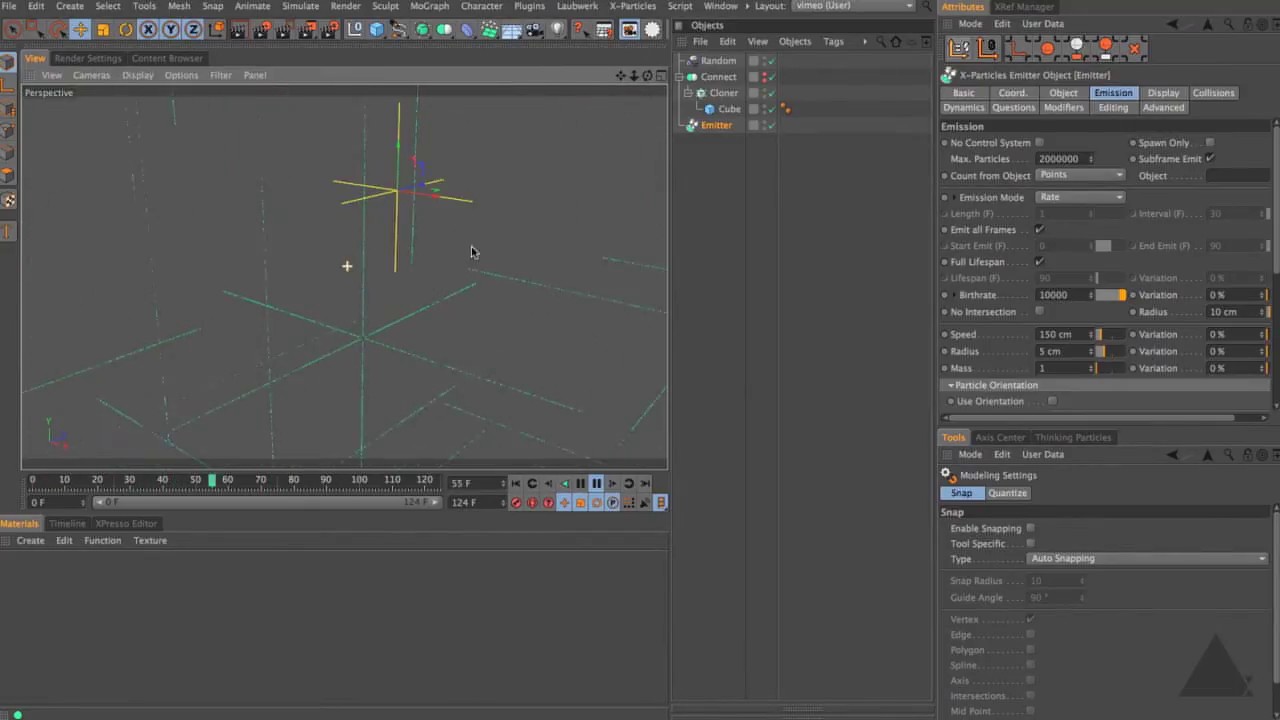
Step: Inspect the denser particle emission from another angle, stop the playback and return to the first frame
alt+drag(509, 304, 457, 274)
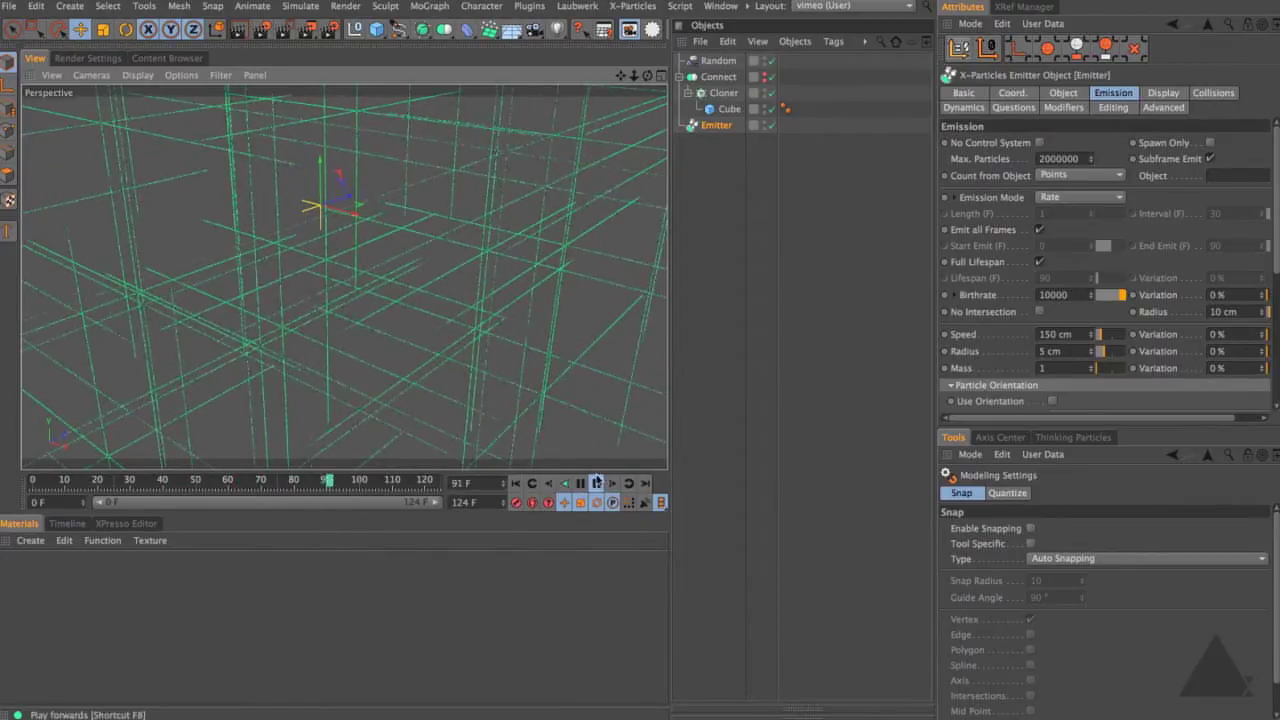
click(596, 483)
click(515, 484)
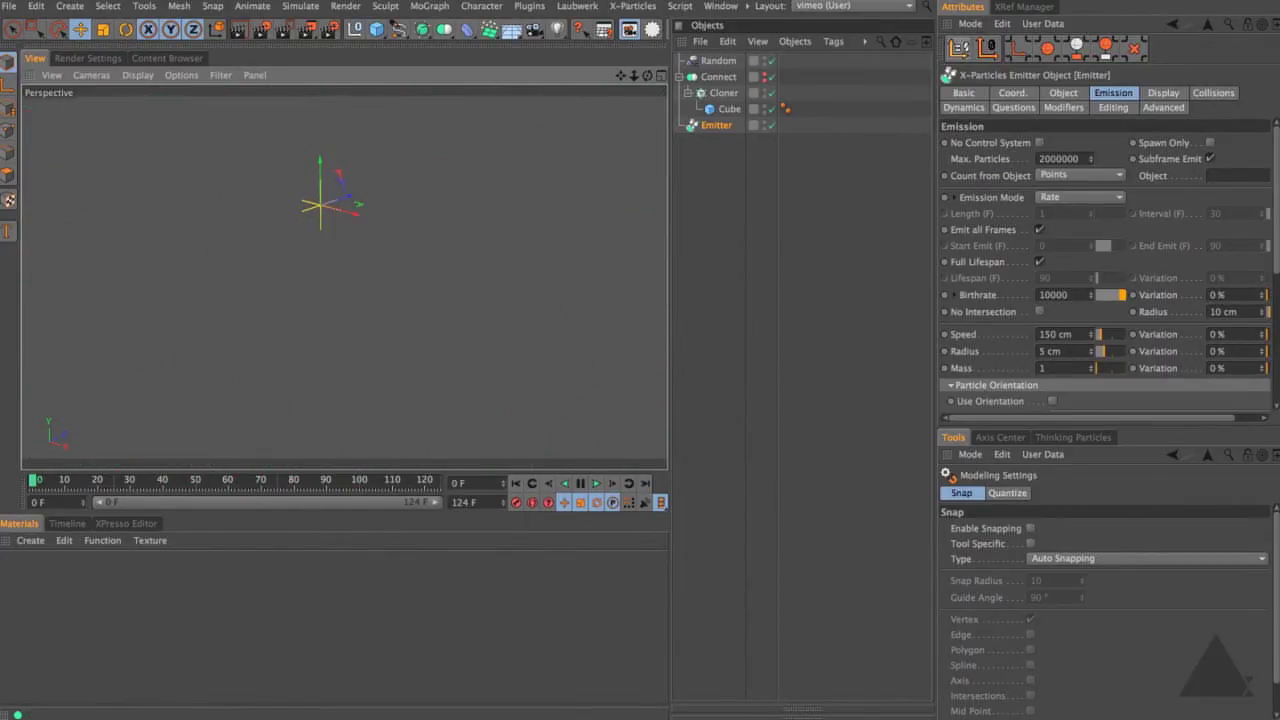
Step: Apply a MoGraph Shader effector to the Cloner
click(723, 92)
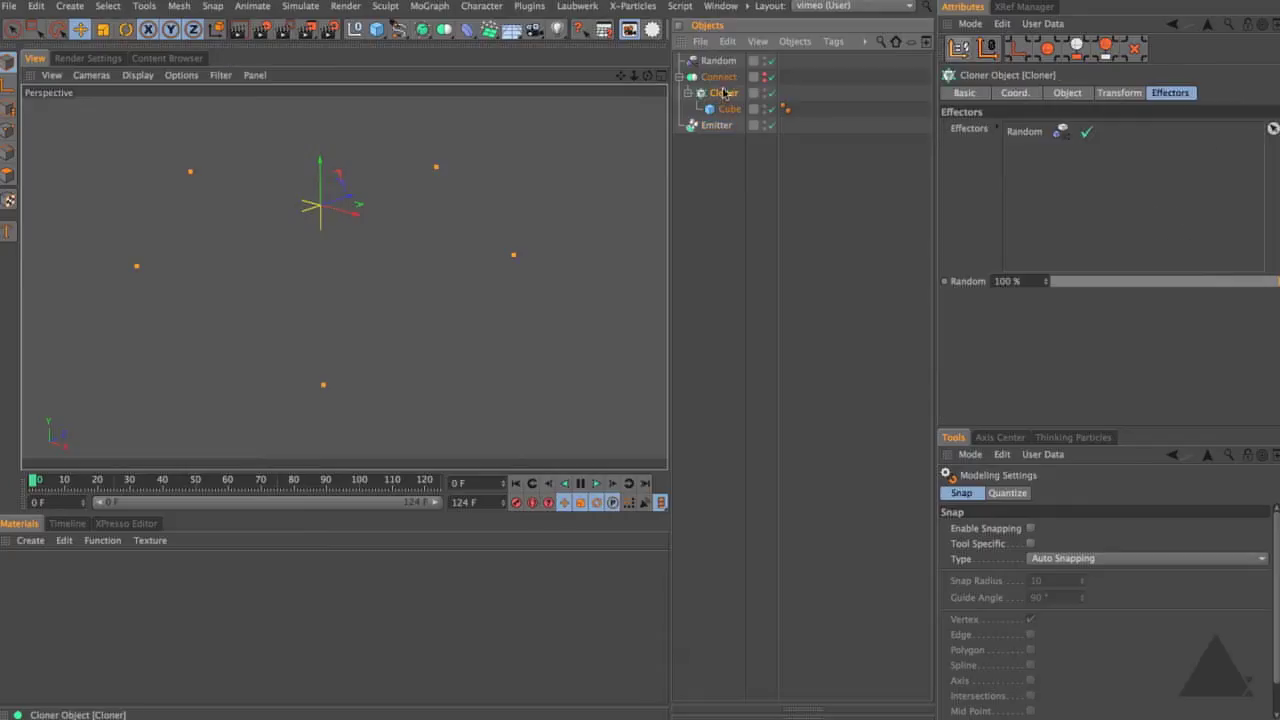
click(420, 8)
mouse_move(465, 30)
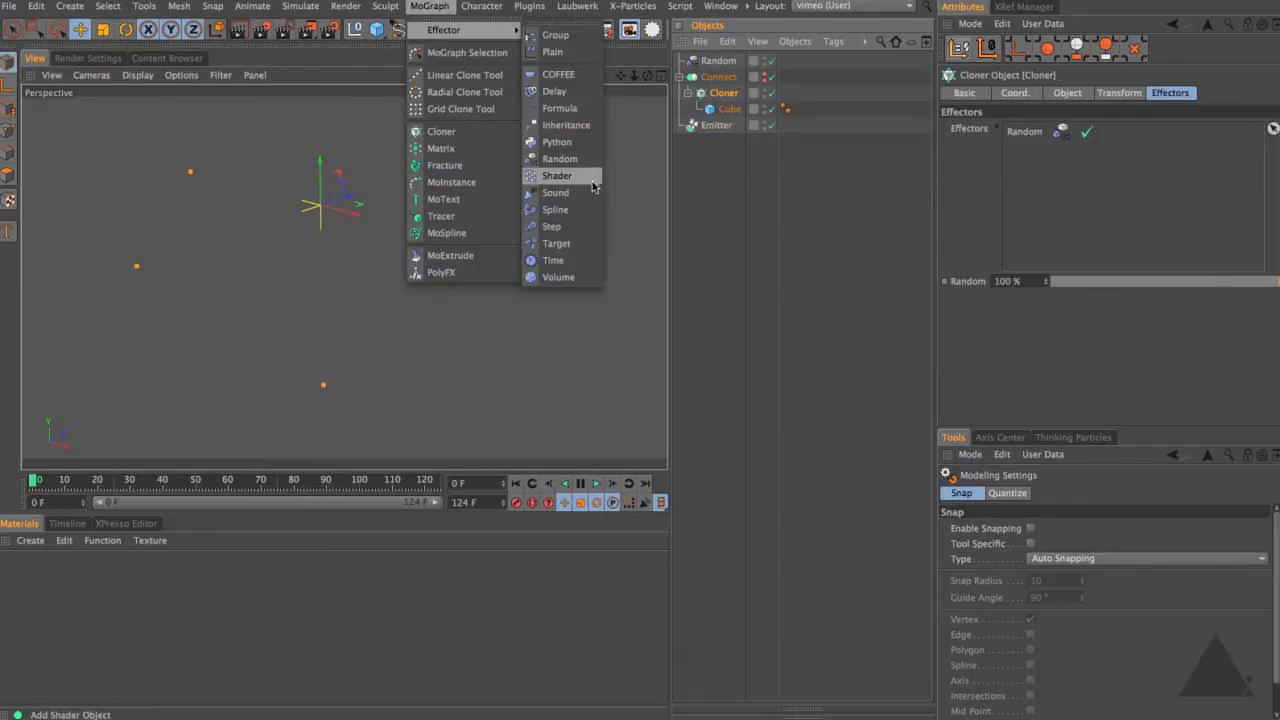
click(557, 176)
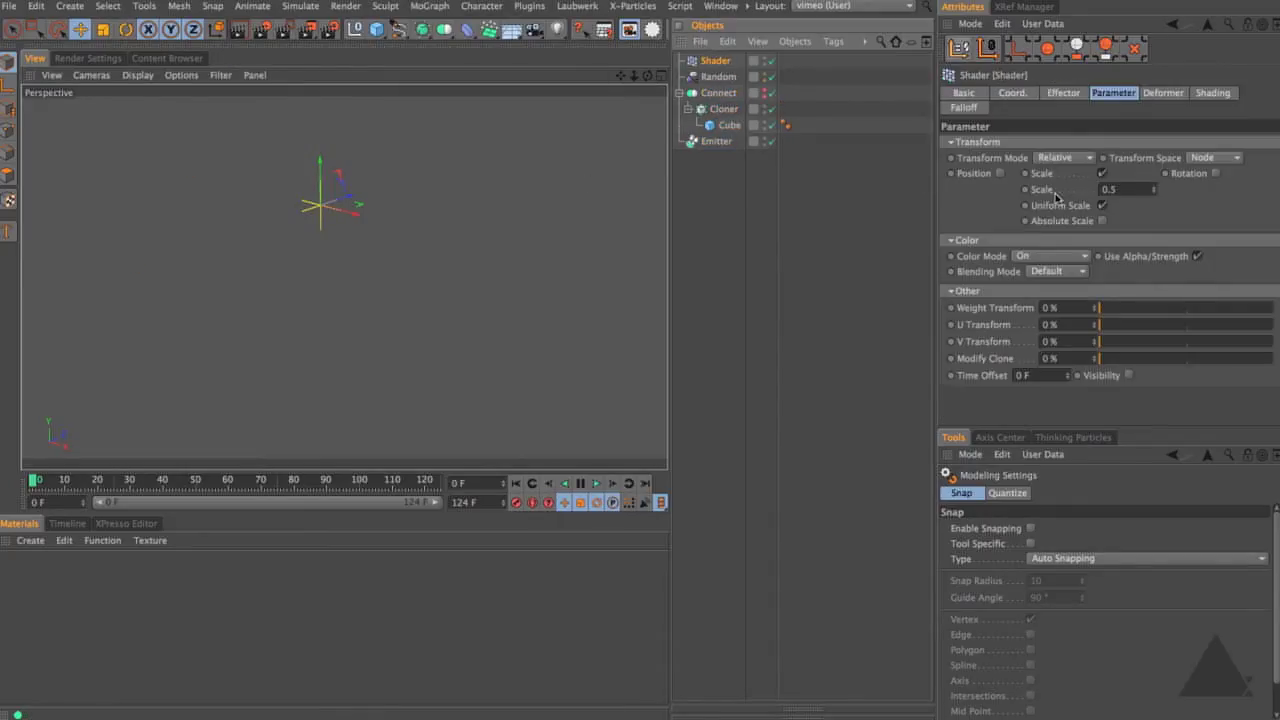
Step: Make the Shader effector affect position instead of scale, with offsets of 50 cm in X and Z
click(1101, 173)
click(999, 173)
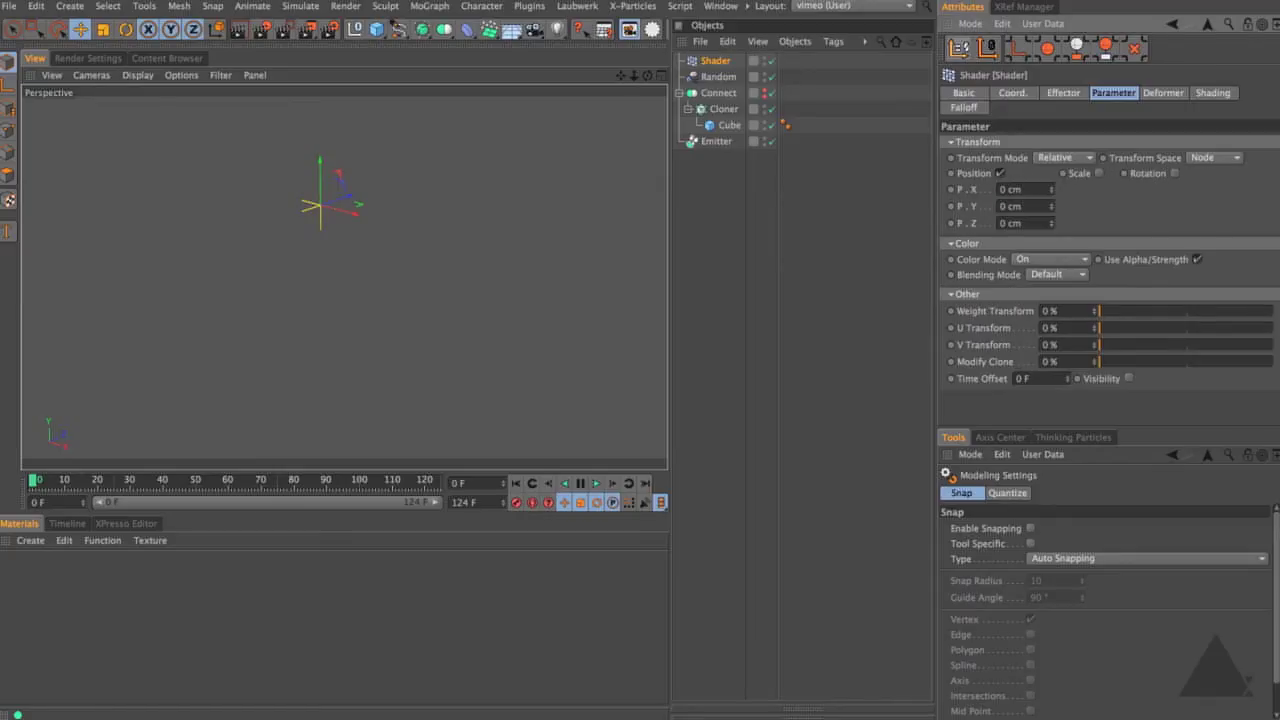
click(1030, 188)
text(50)
key(Tab)
key(Tab)
text(50)
key(Return)
Step: Load a Noise shader into the Shader effector's shading and set its noise type to Cell Noise
click(1205, 92)
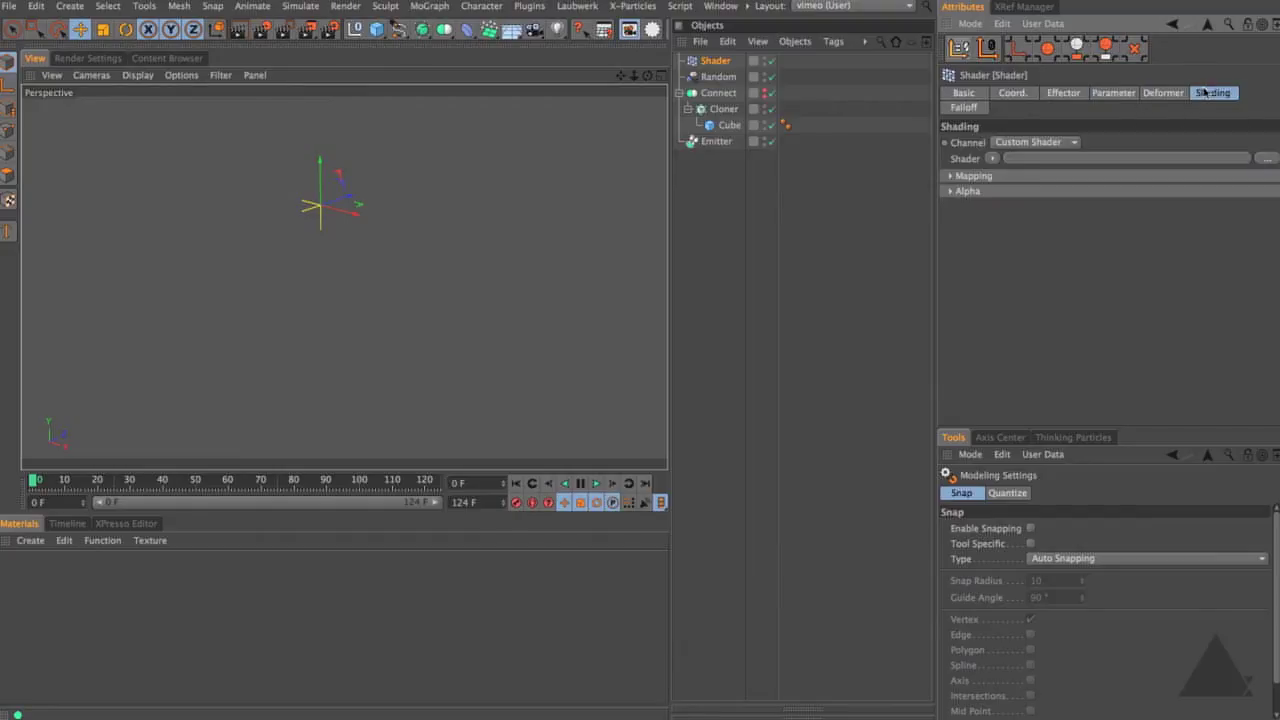
click(991, 158)
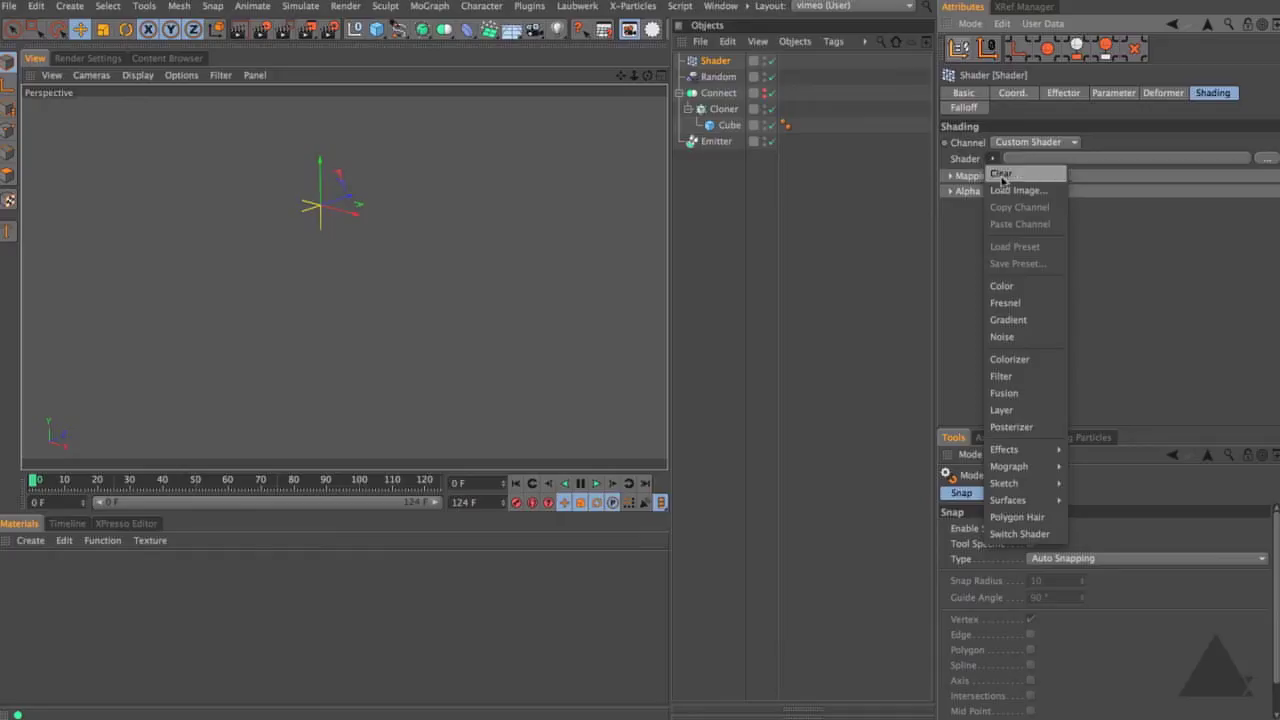
click(1022, 337)
click(1003, 192)
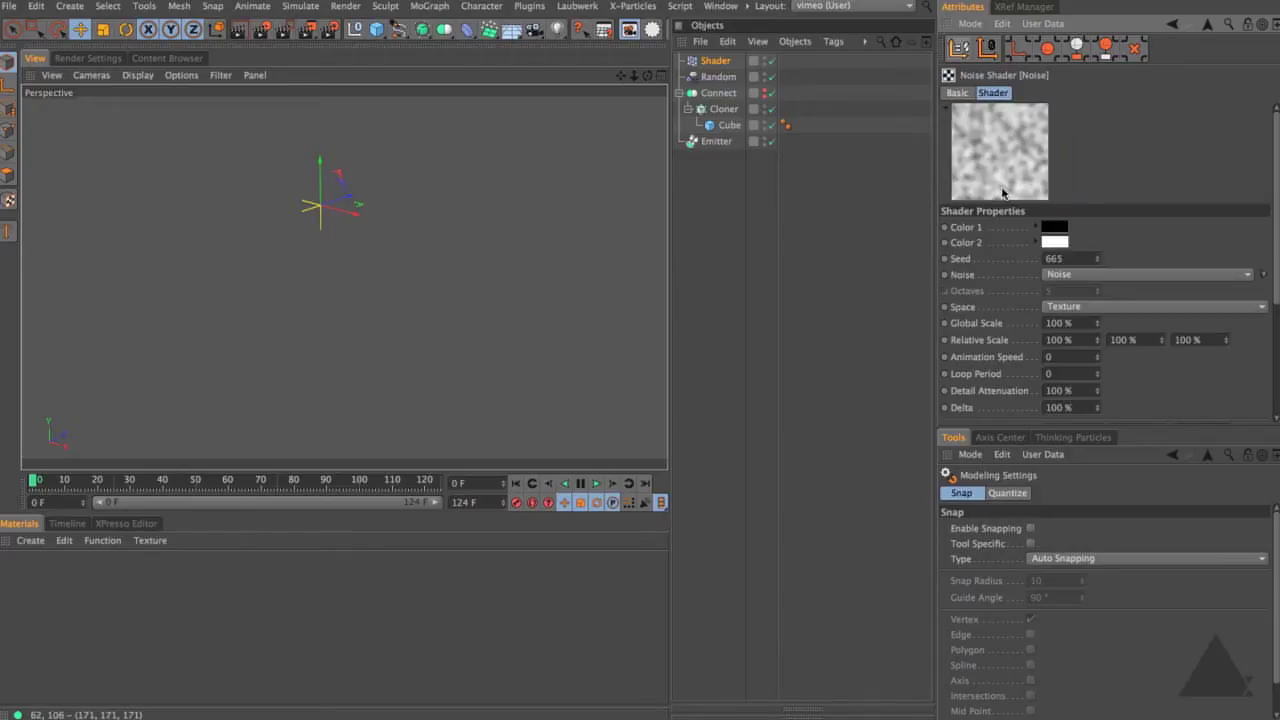
click(1119, 276)
click(1123, 239)
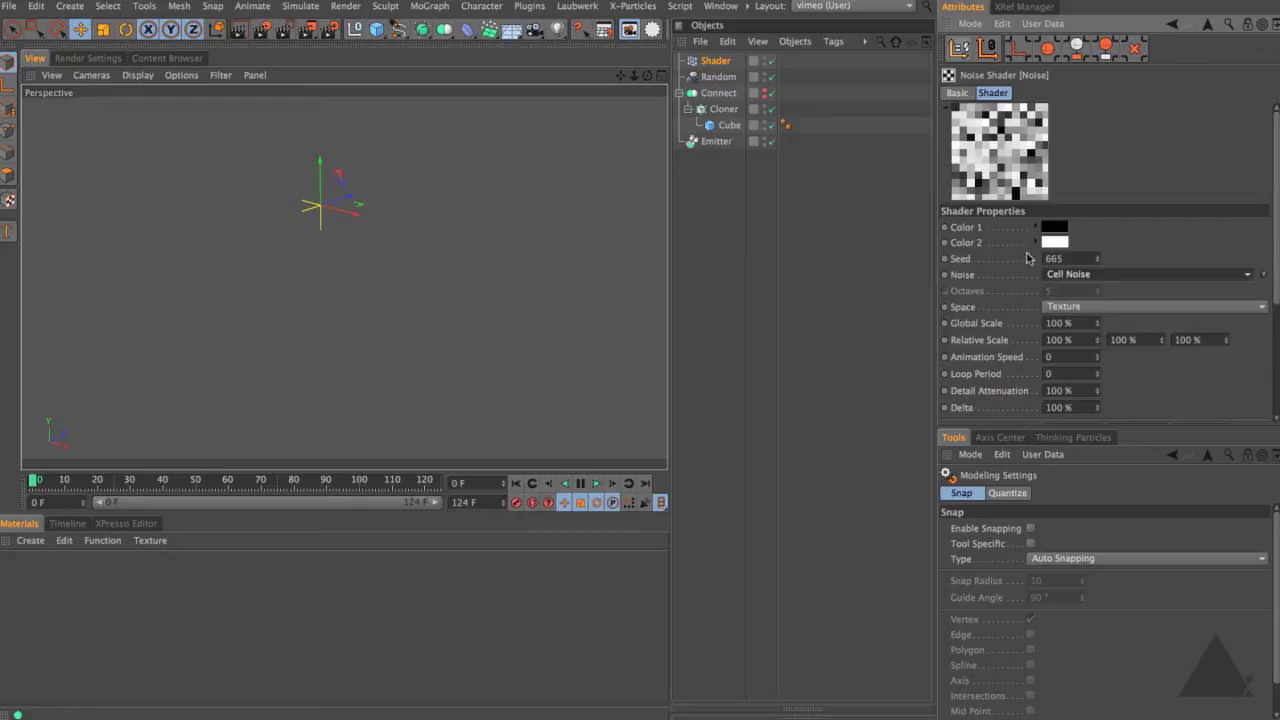
Step: Set the cell noise to World space with a global scale of 1000 % and an animation speed of 1.5
click(1115, 308)
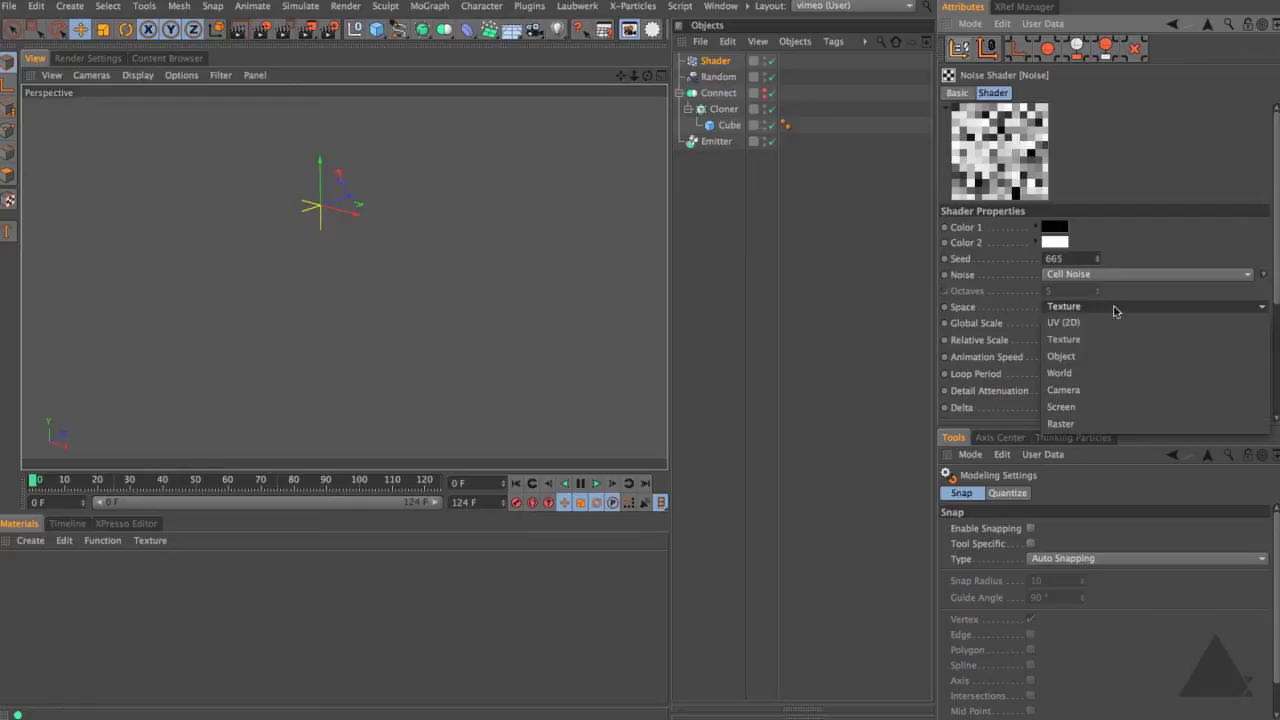
click(1115, 376)
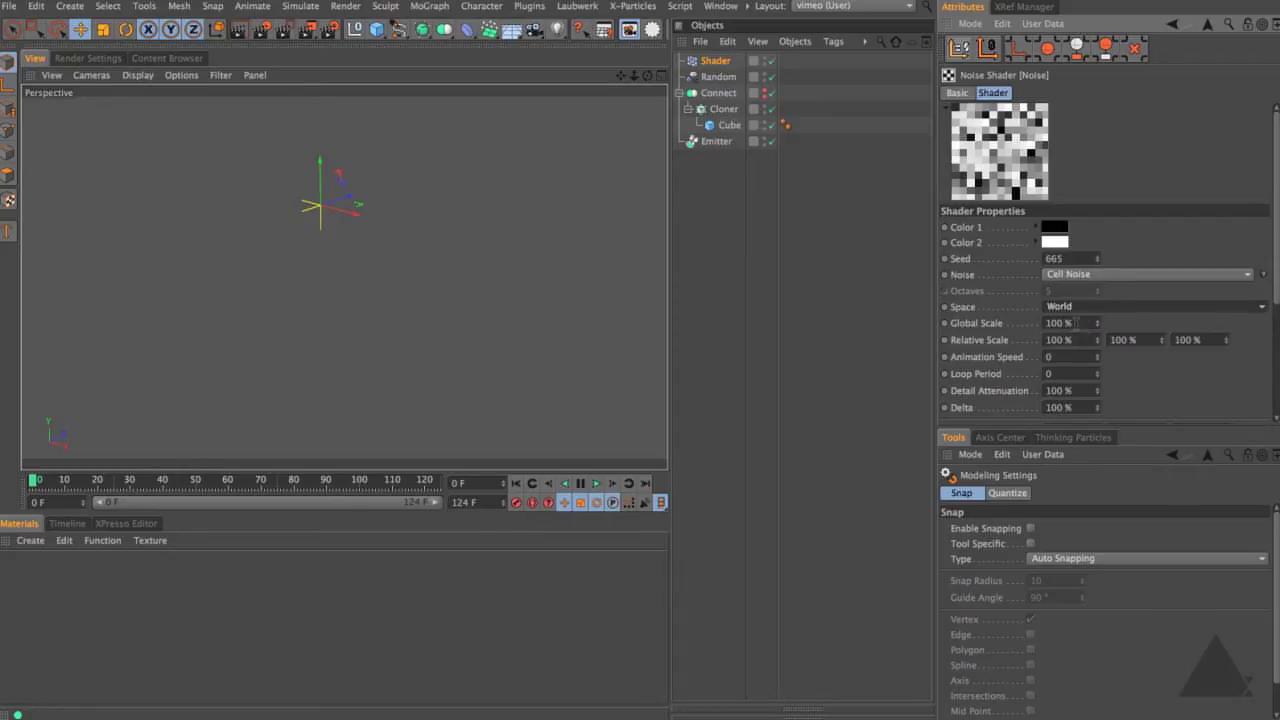
double_click(1077, 323)
text(100)
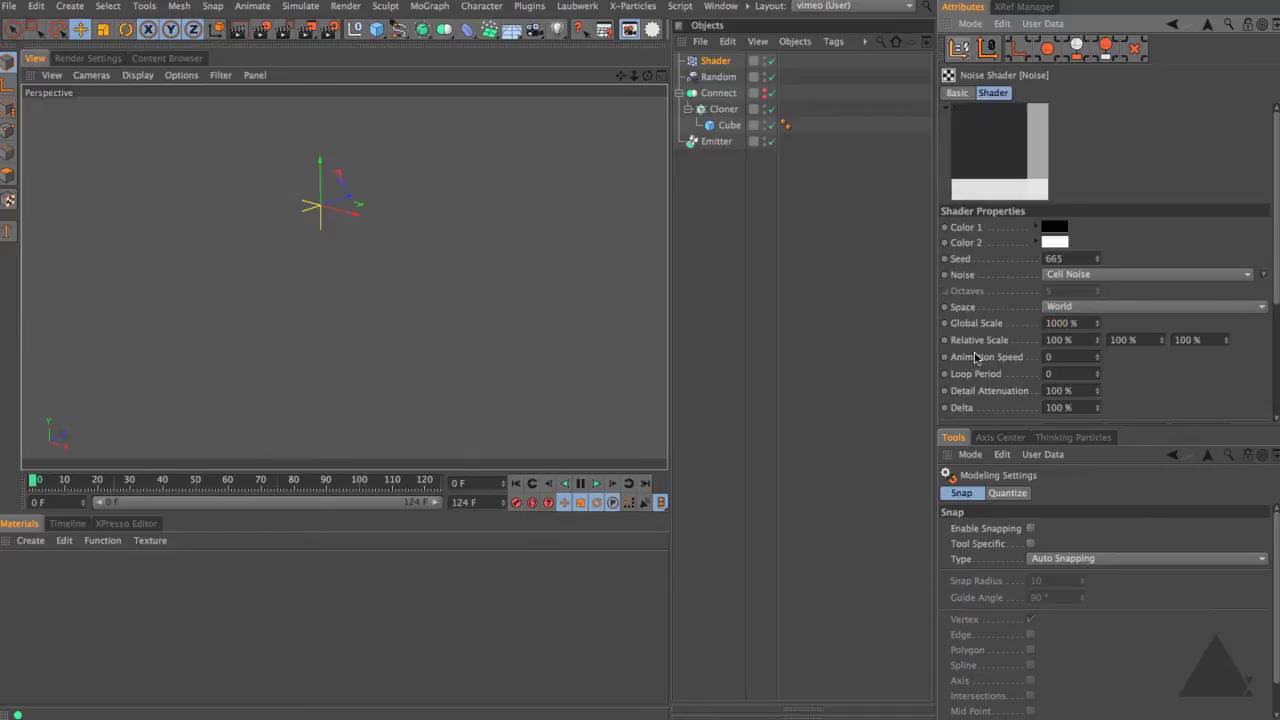
double_click(1058, 356)
Step: Animate the noise shader's preview to check its motion, and turn the preview animation off again
right_click(1003, 118)
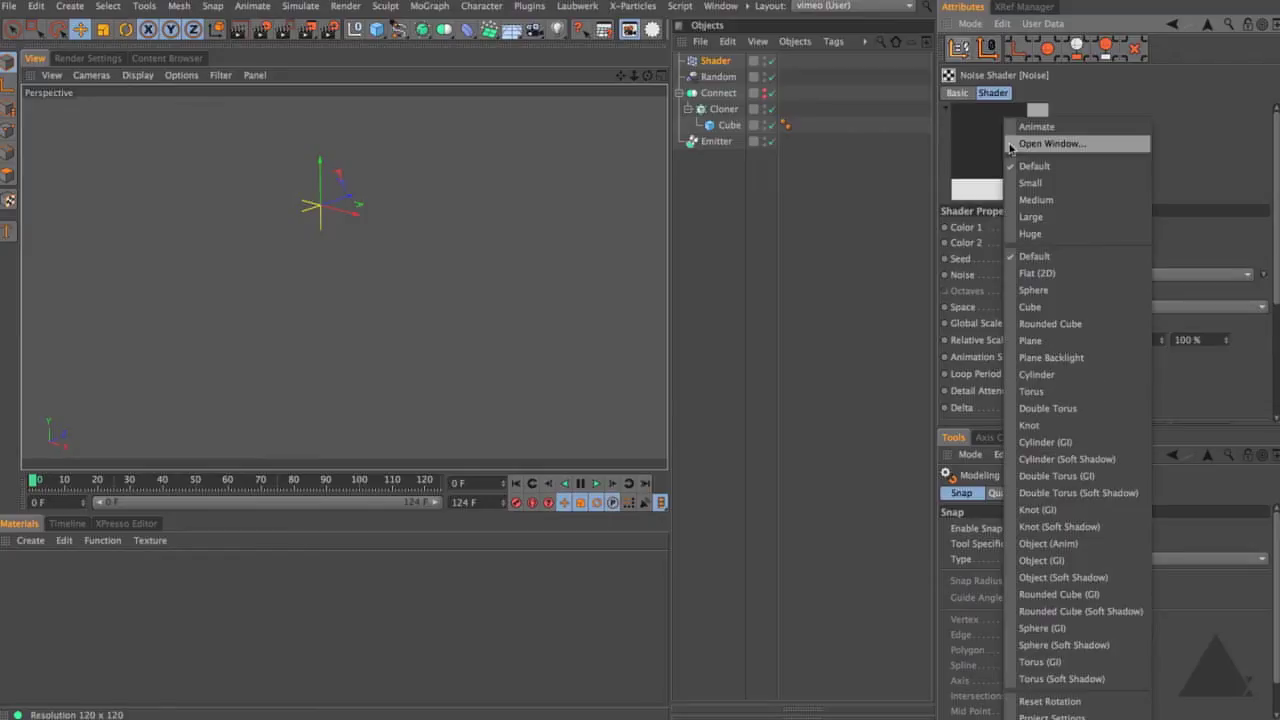
click(1037, 127)
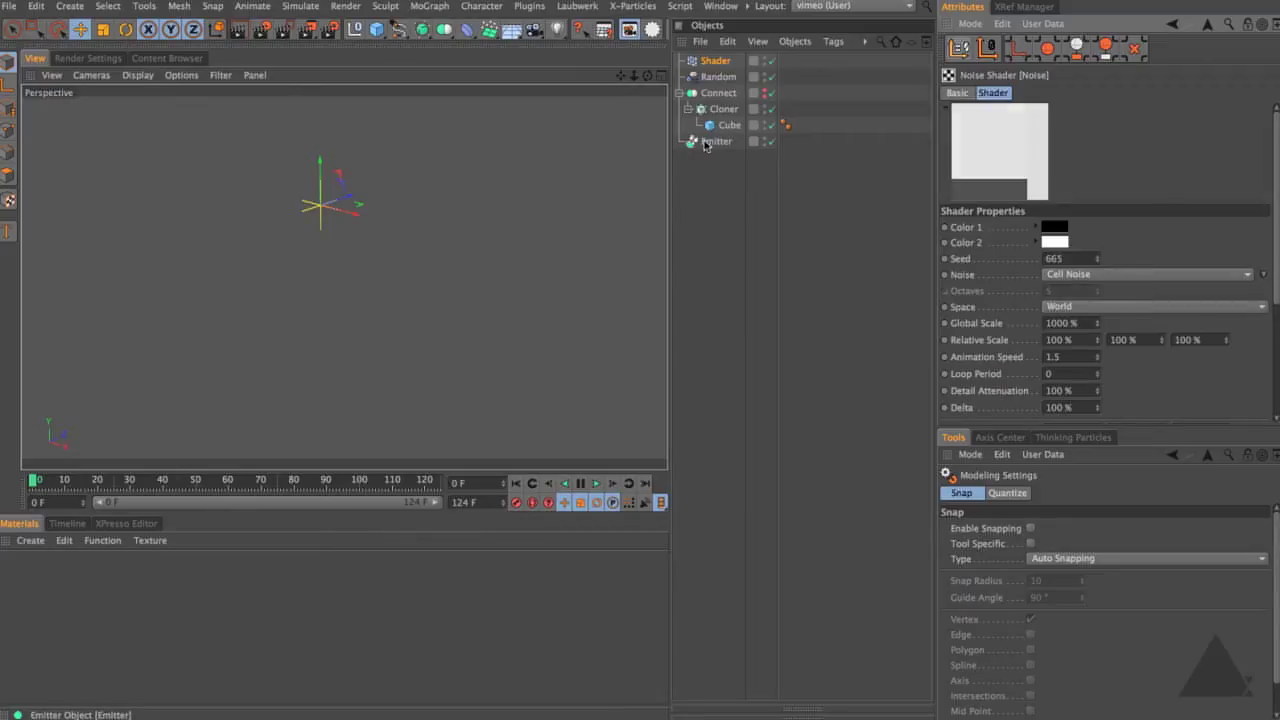
right_click(990, 122)
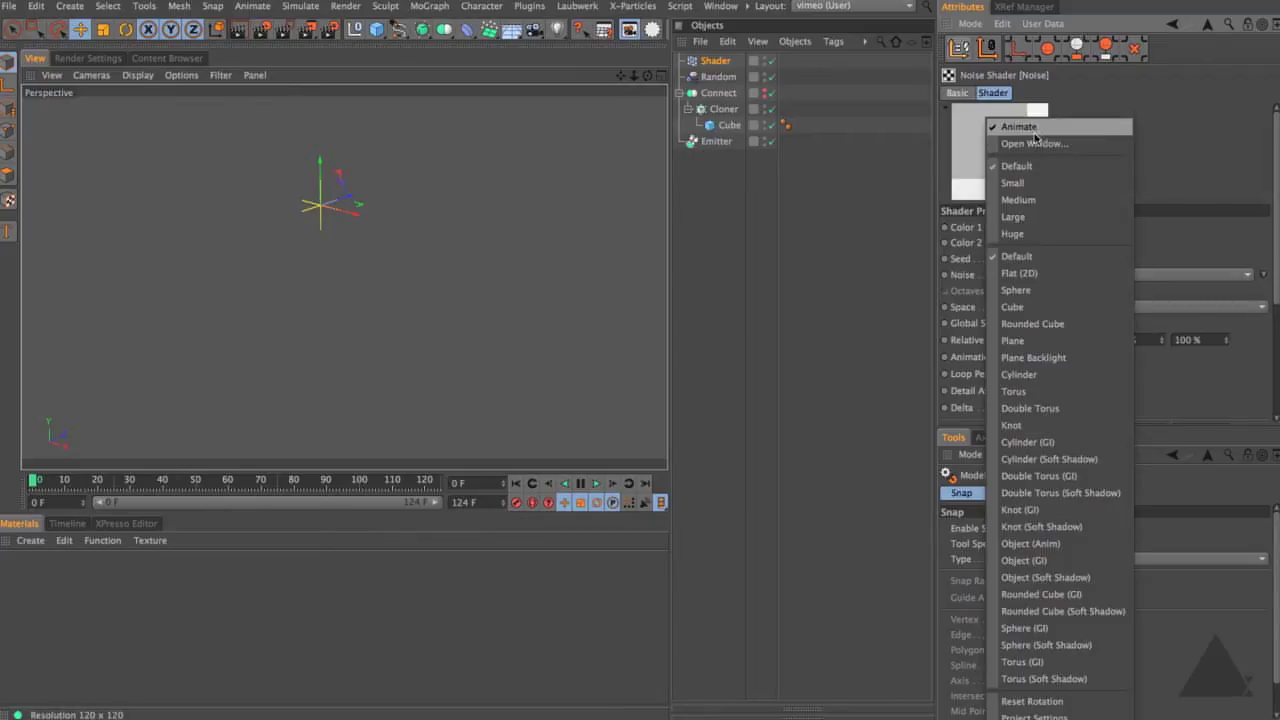
click(1035, 130)
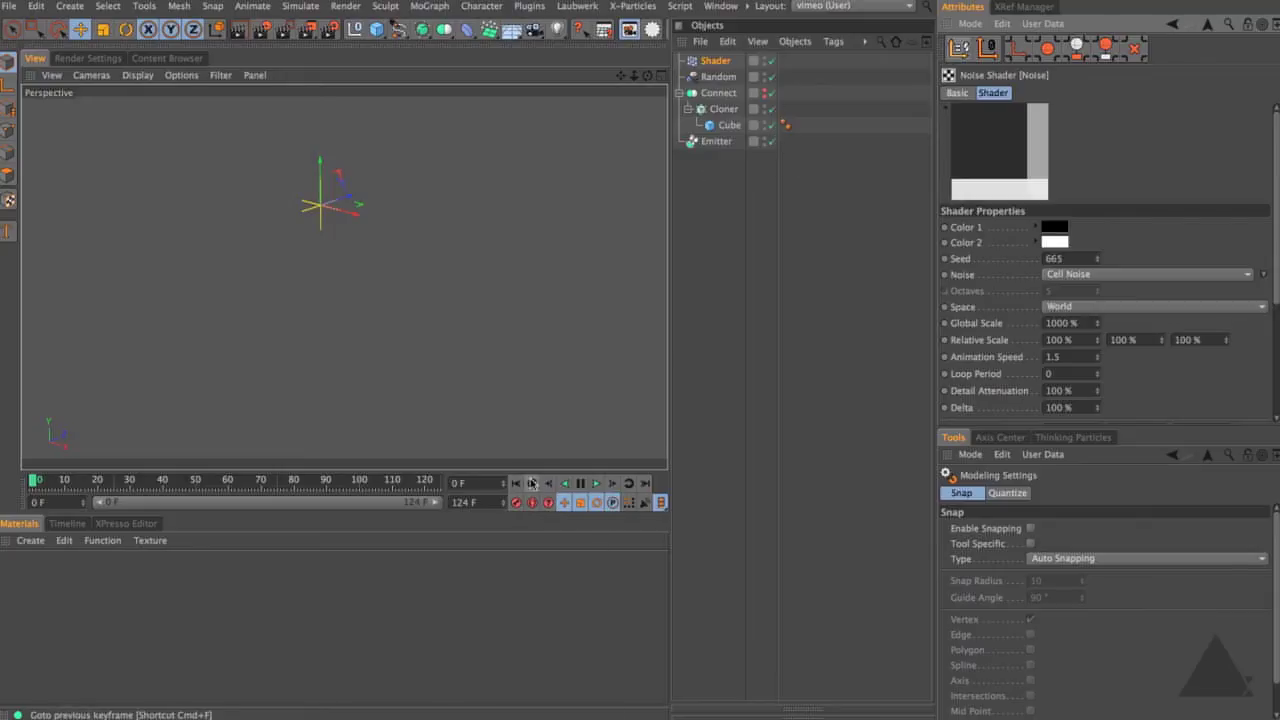
Step: Play the animation to examine the shader-driven particle lines from several angles, then stop and rewind it
click(597, 483)
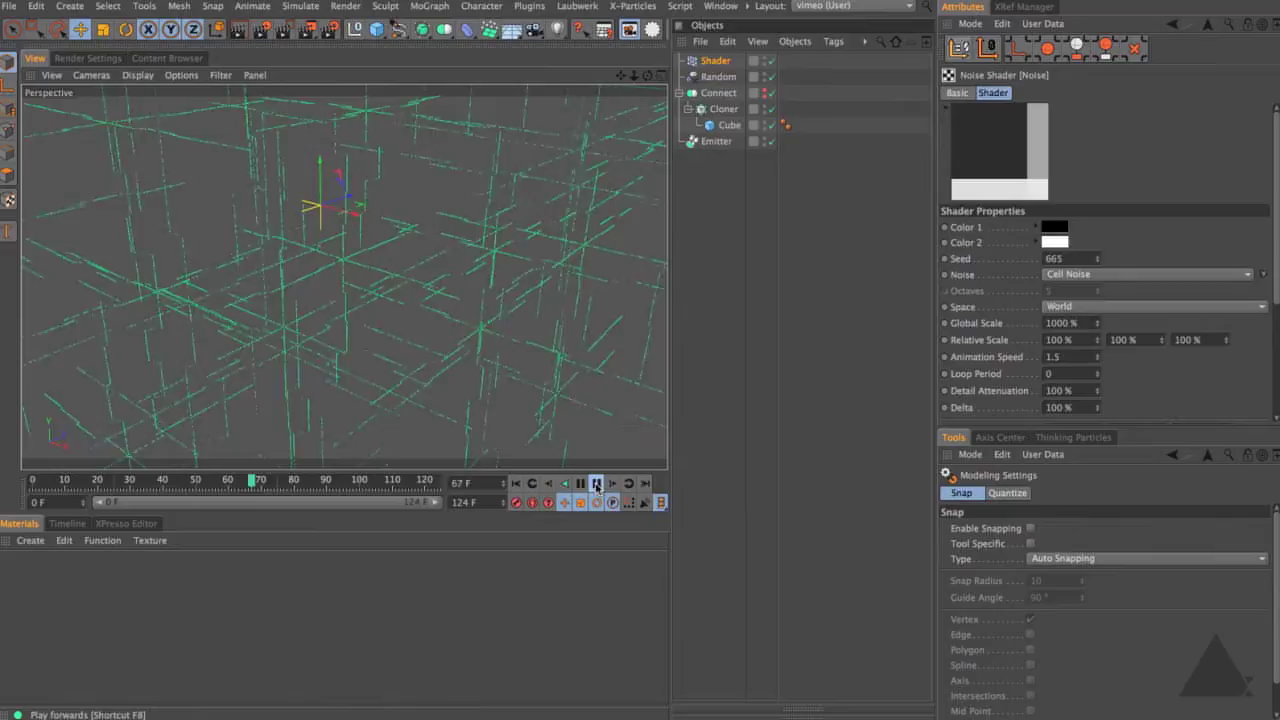
alt+drag(486, 306, 421, 320)
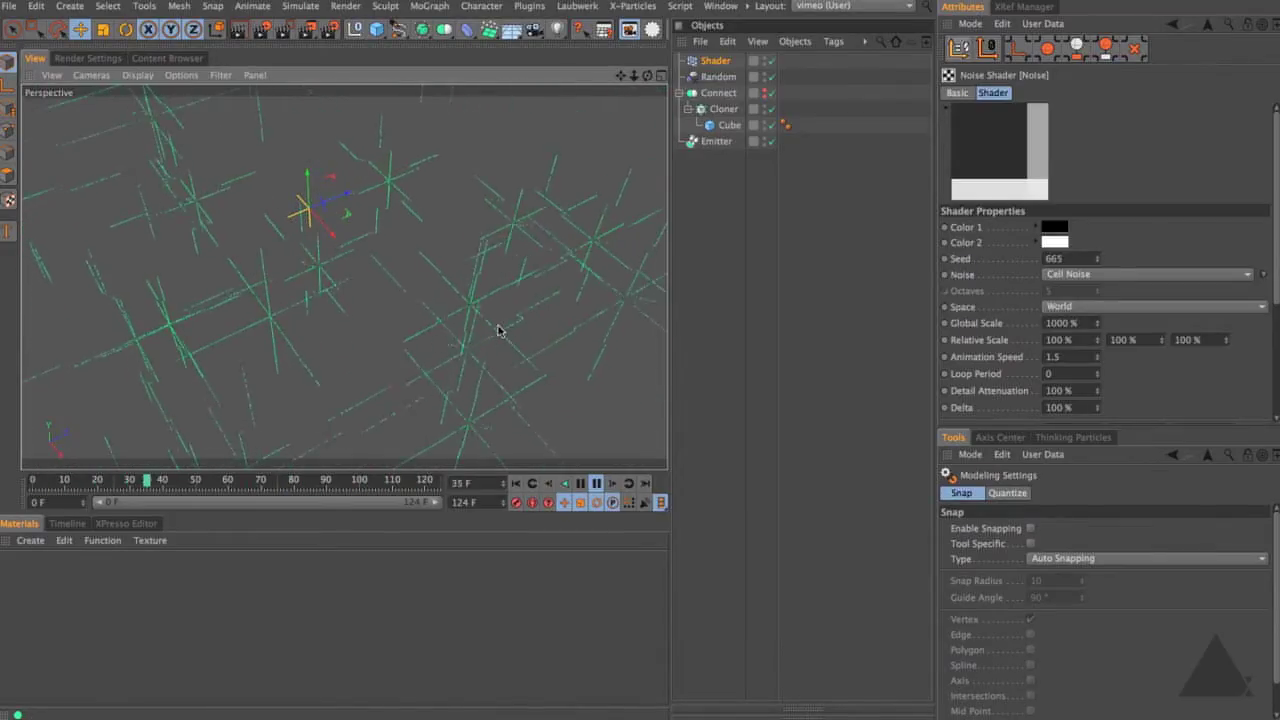
mouse_move(429, 357)
alt+mouse_down()
mouse_move(420, 225)
mouse_move(424, 240)
mouse_move(654, 263)
mouse_move(614, 223)
mouse_move(640, 220)
alt+mouse_up()
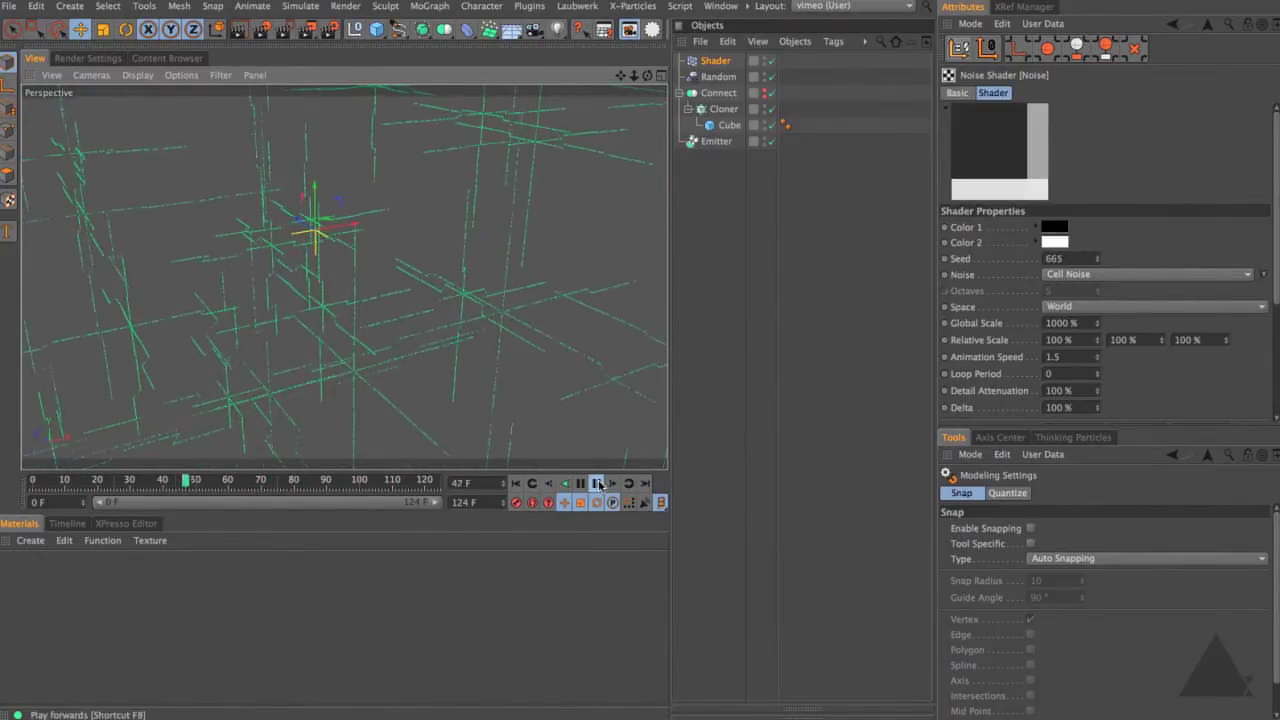
click(596, 483)
click(515, 483)
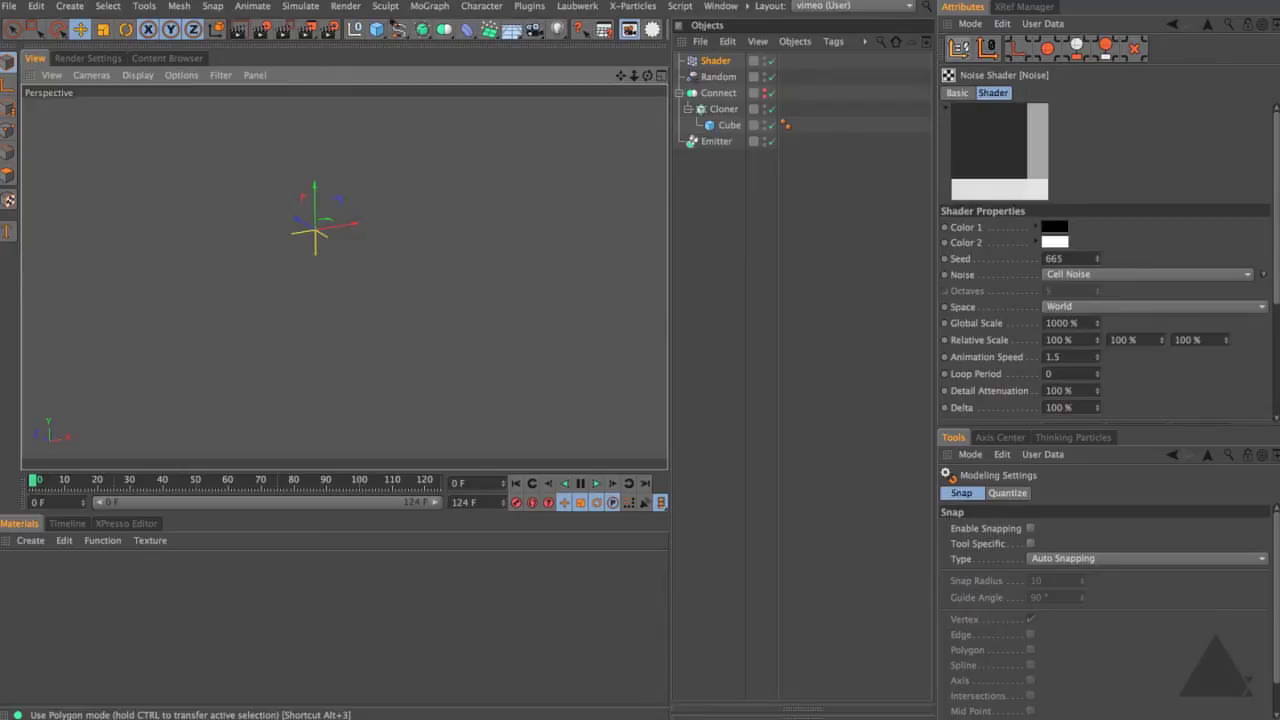
Step: Create a new material named 0 and switch its preview shape to Plane
double_click(71, 594)
double_click(12, 636)
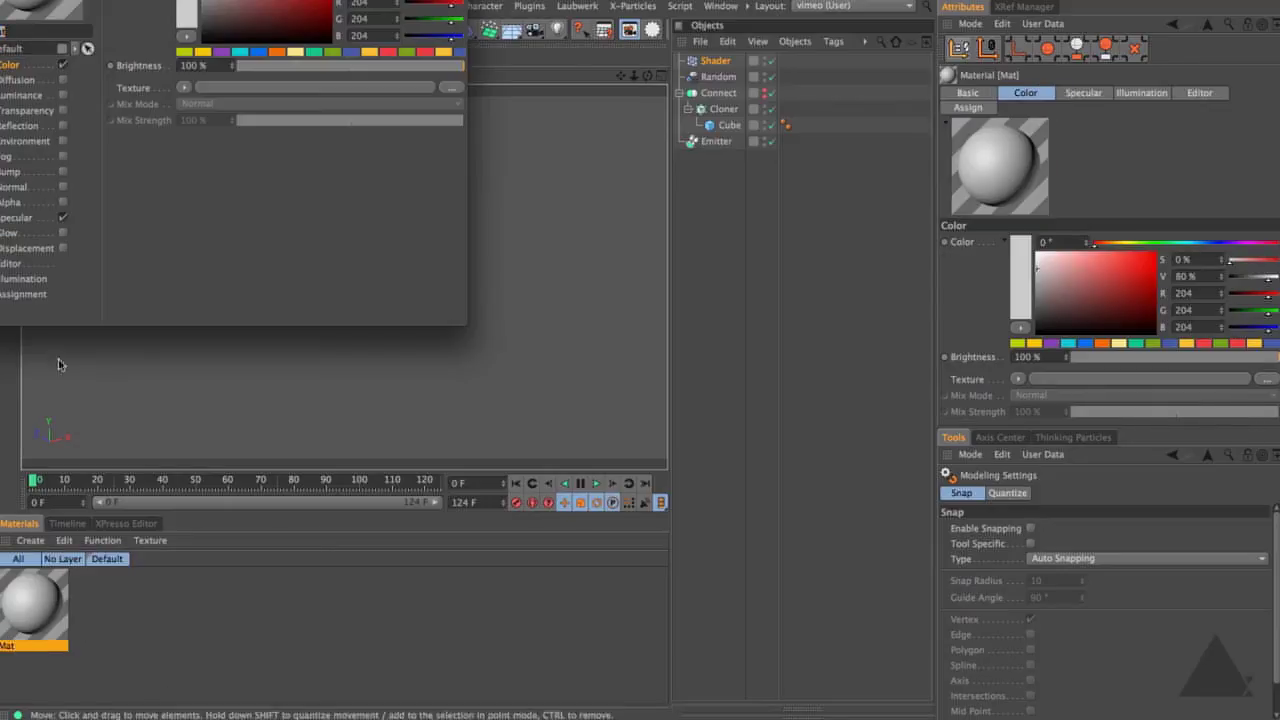
click(10, 650)
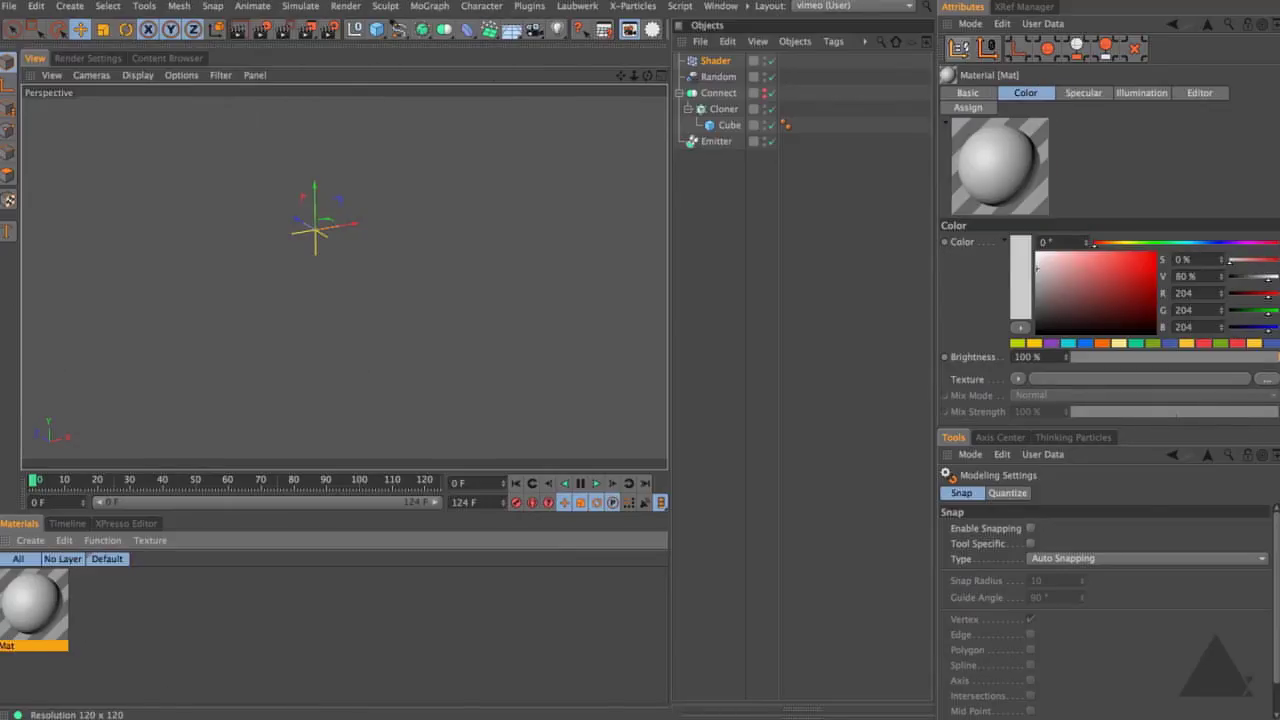
double_click(10, 647)
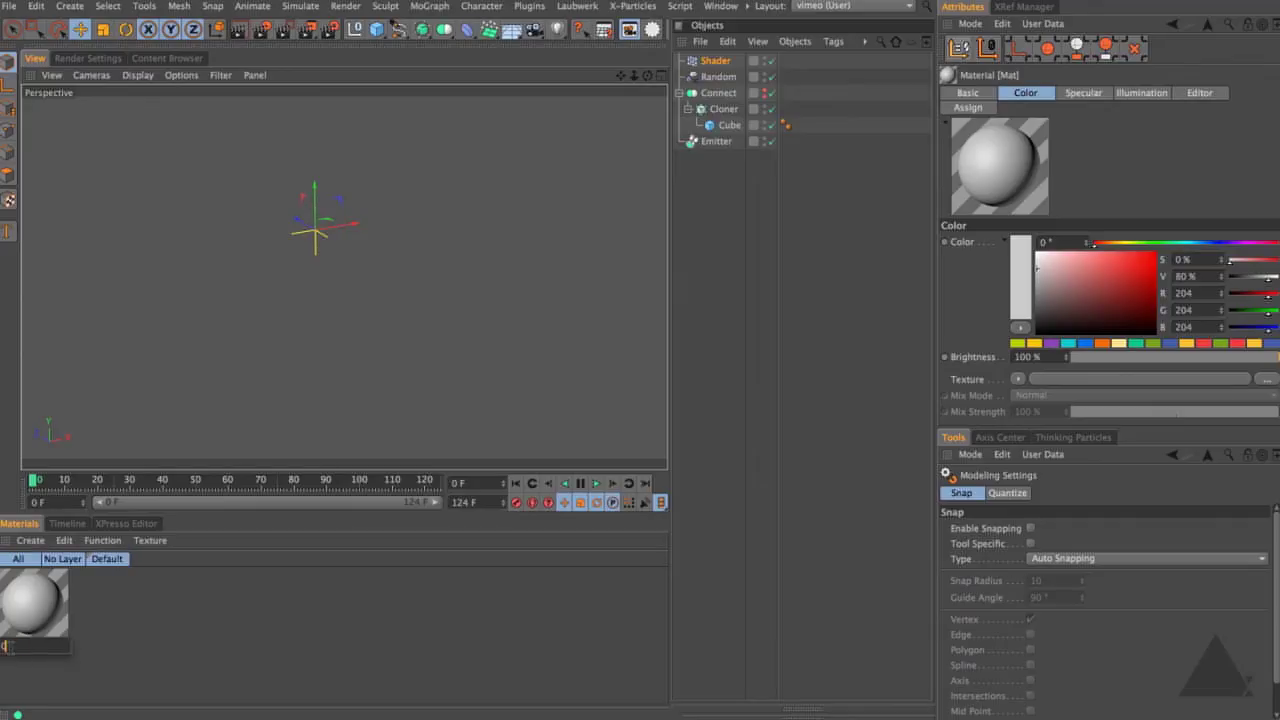
text(0)
key(Return)
right_click(989, 167)
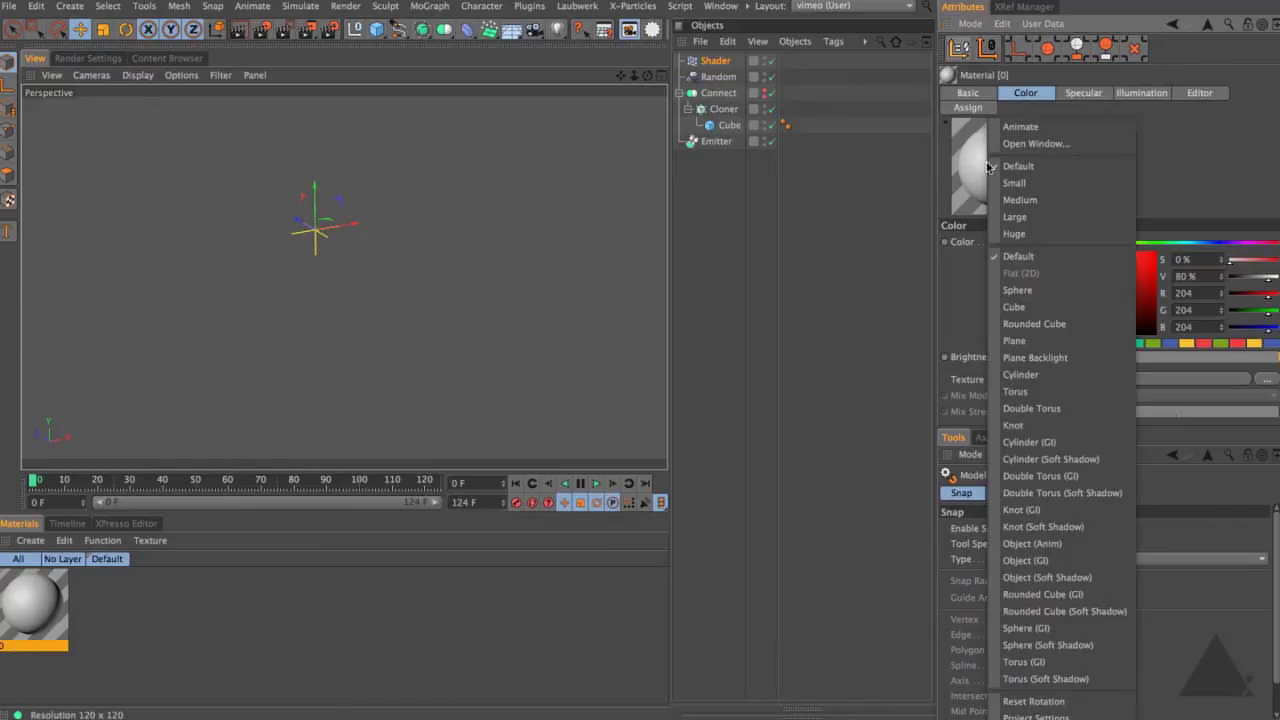
click(1028, 341)
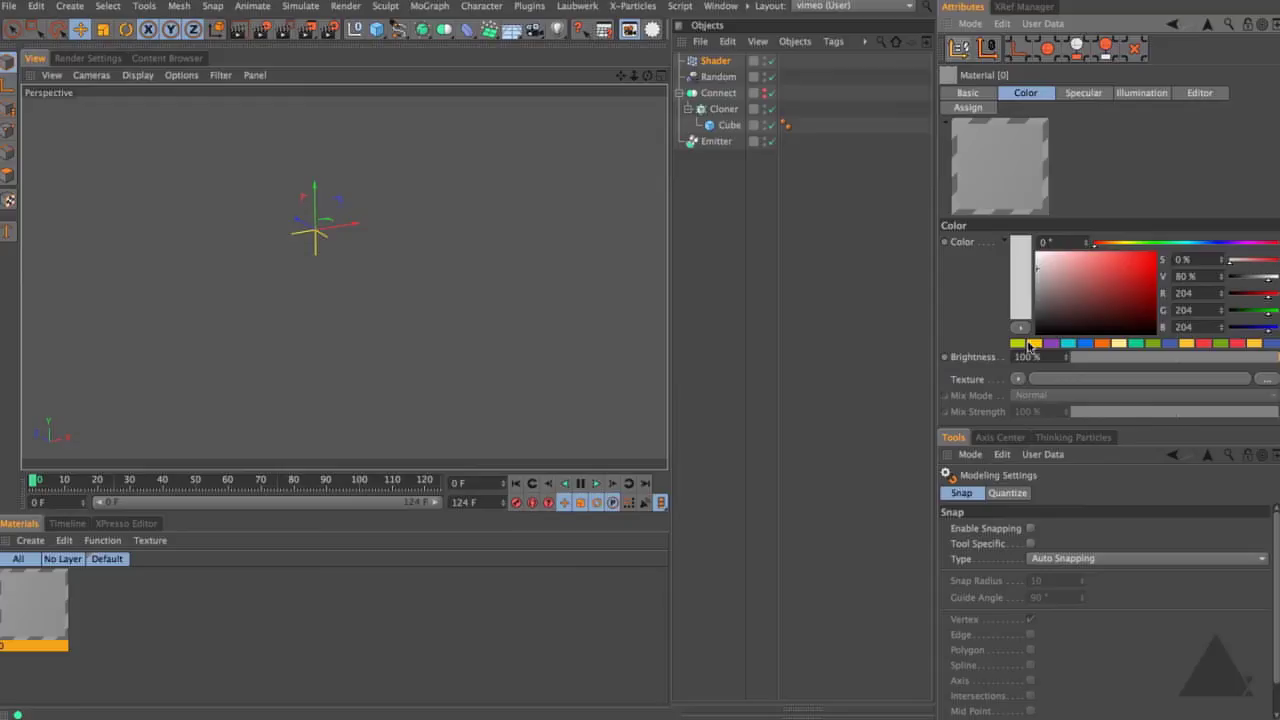
Step: Disable the Specular channel and enable the Alpha channel of material 0
click(981, 93)
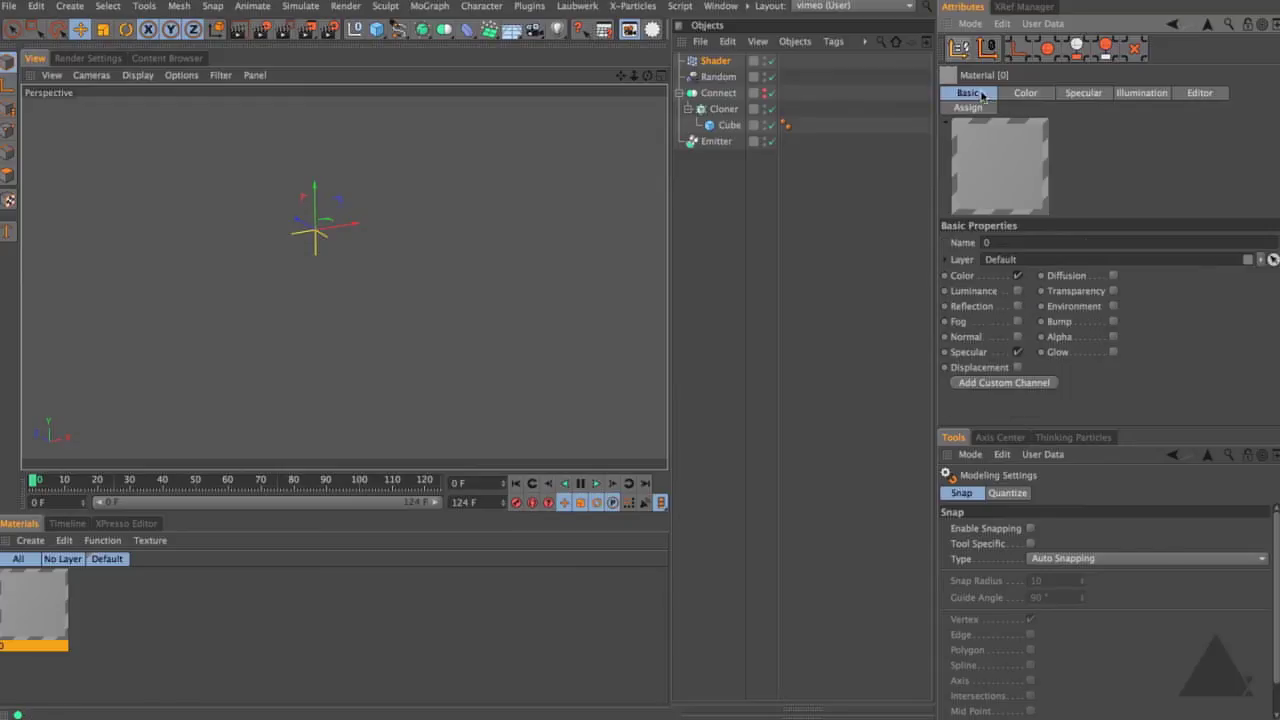
click(1018, 353)
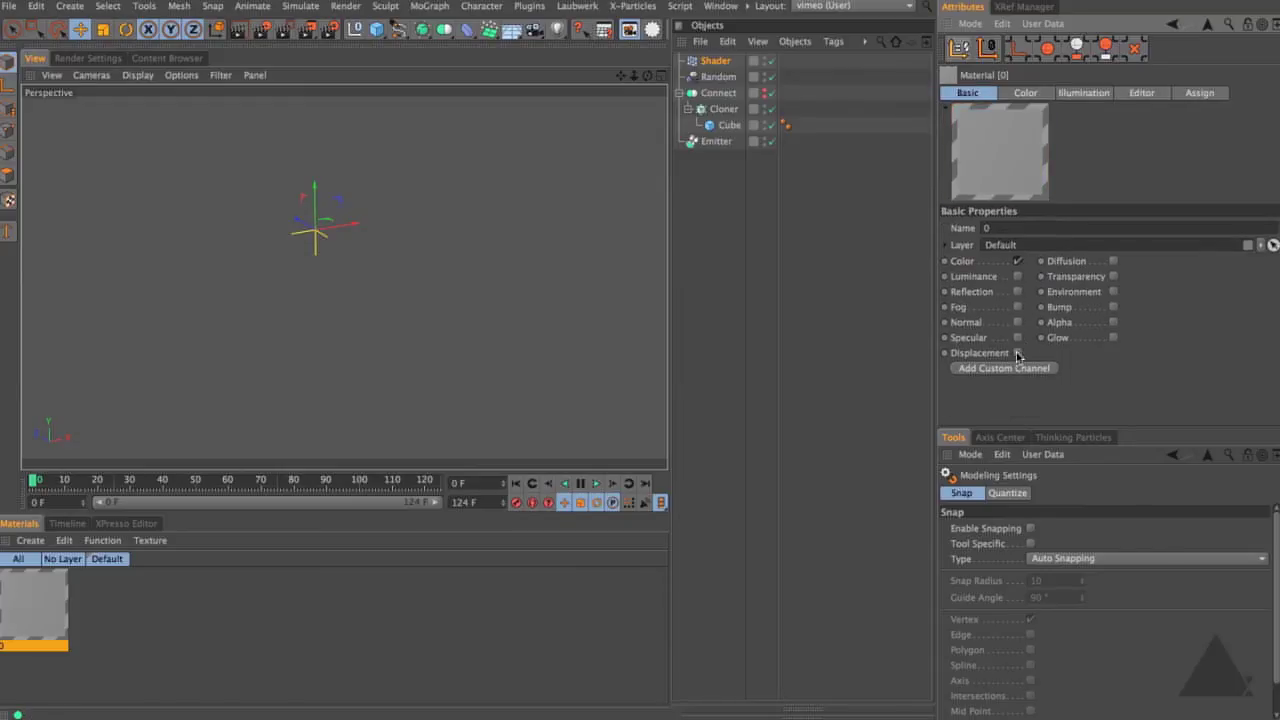
click(1114, 323)
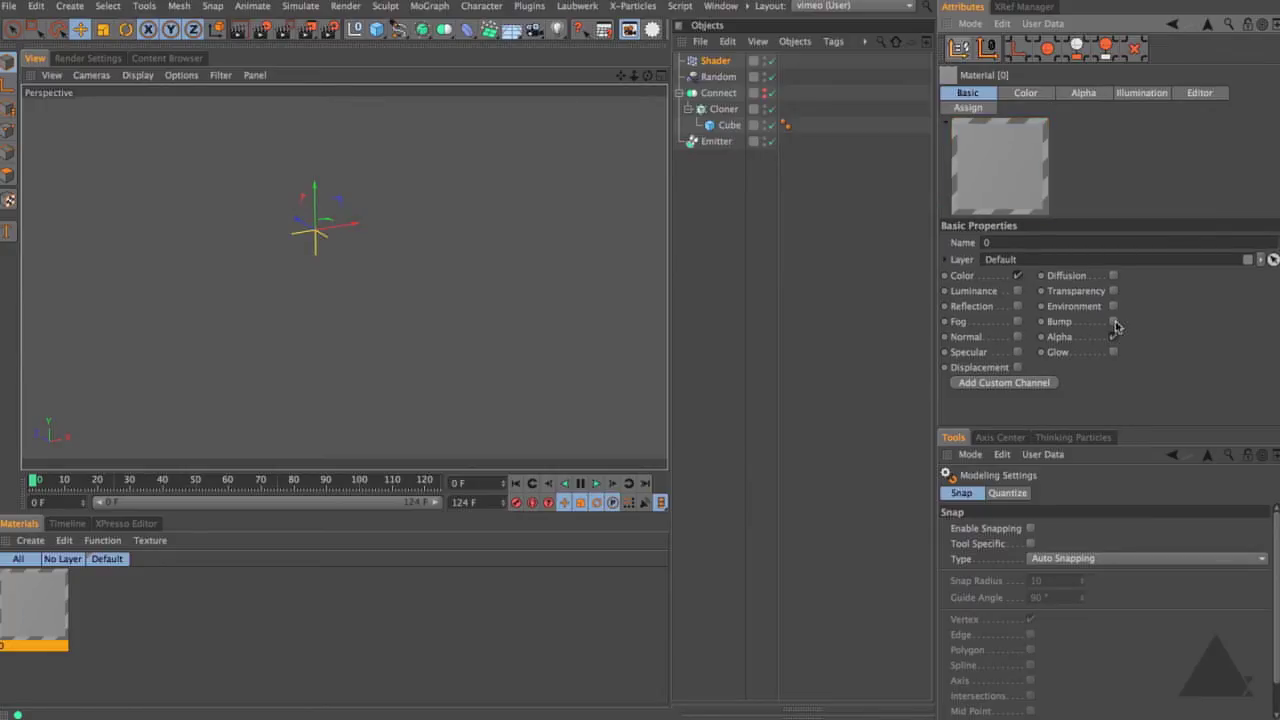
Step: Load the X-Particles Sprite Shader as the texture of the material's Color channel
click(1033, 94)
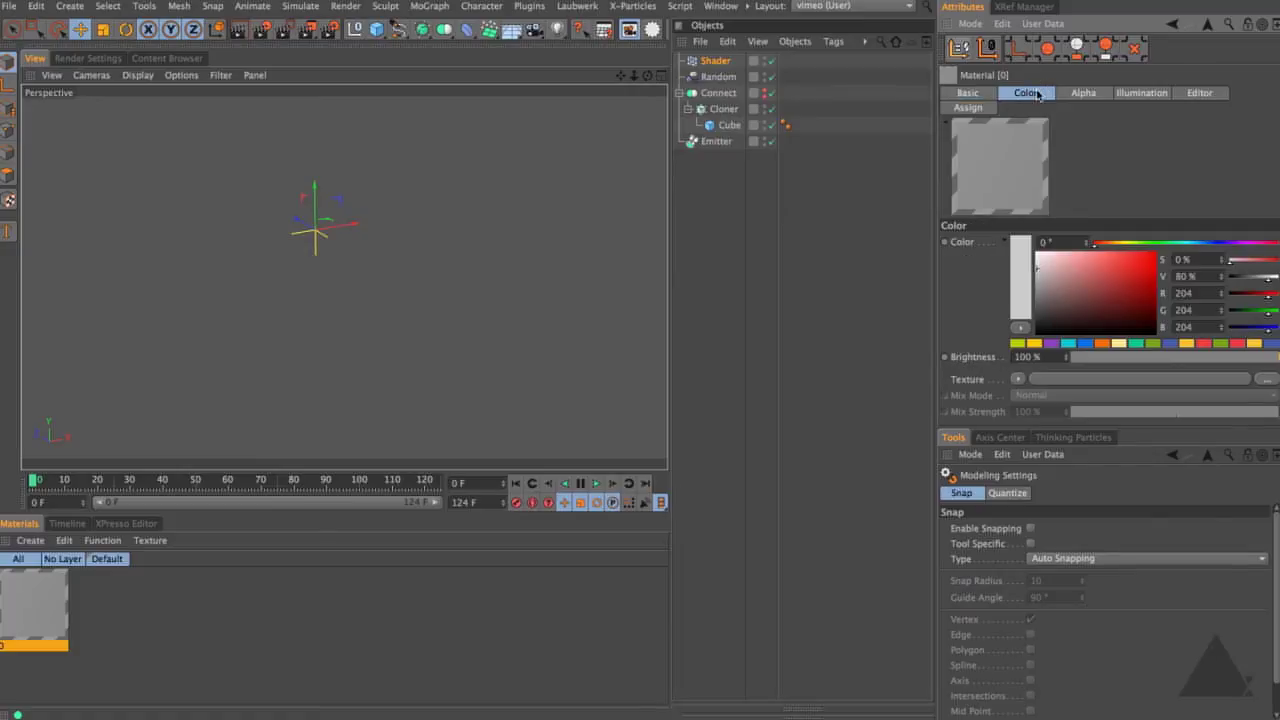
click(1018, 380)
mouse_move(1046, 278)
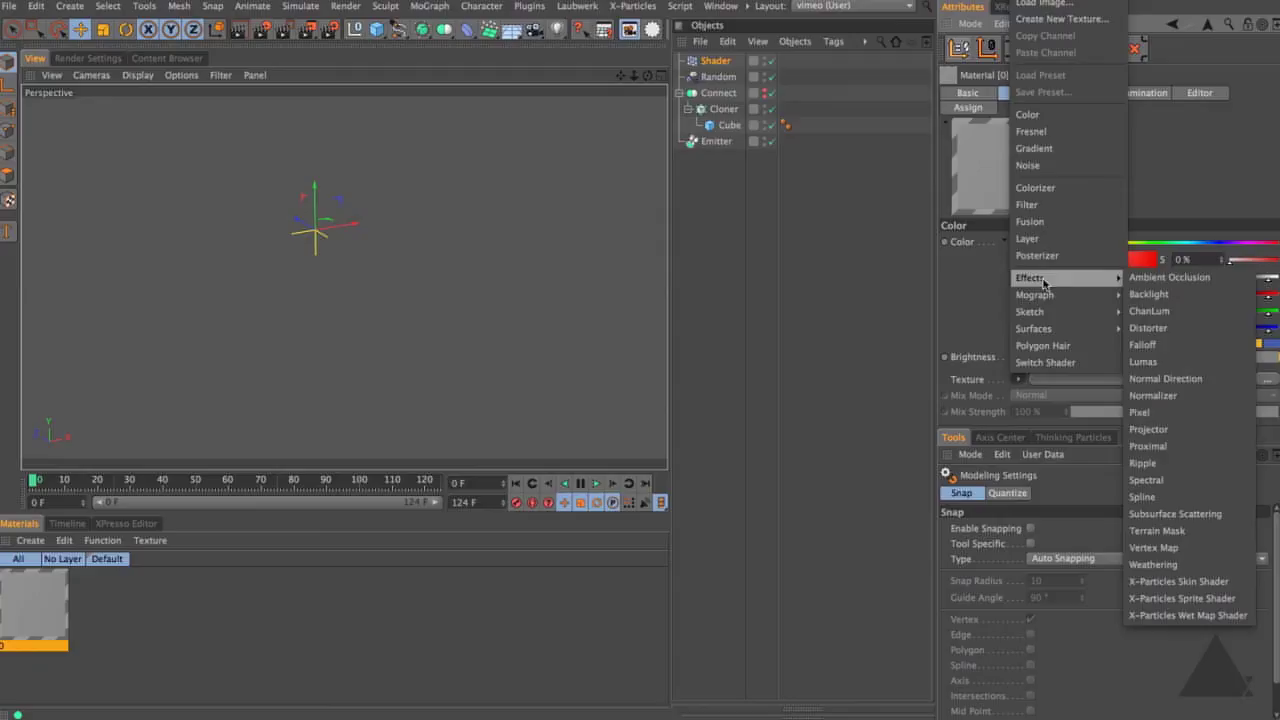
click(1197, 598)
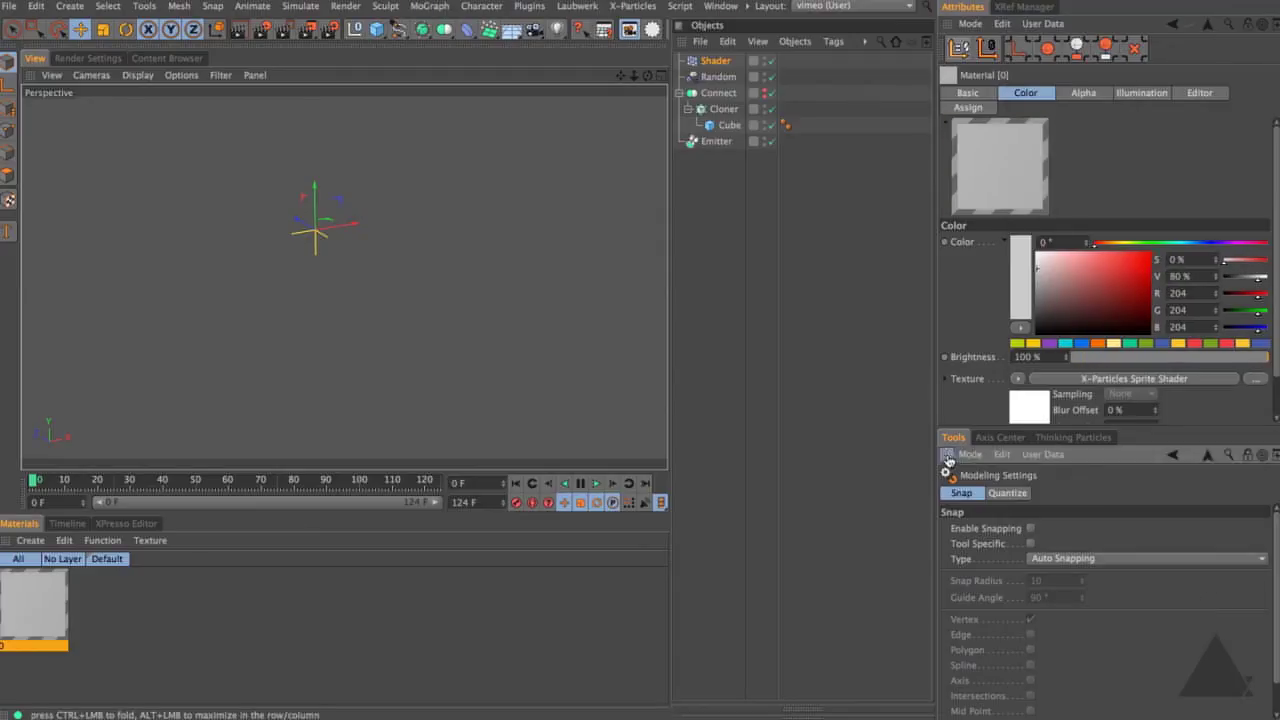
Step: Link the Emitter to the material's X-Particles Sprite Shader and set its mode to Random (from Gradient)
click(1031, 409)
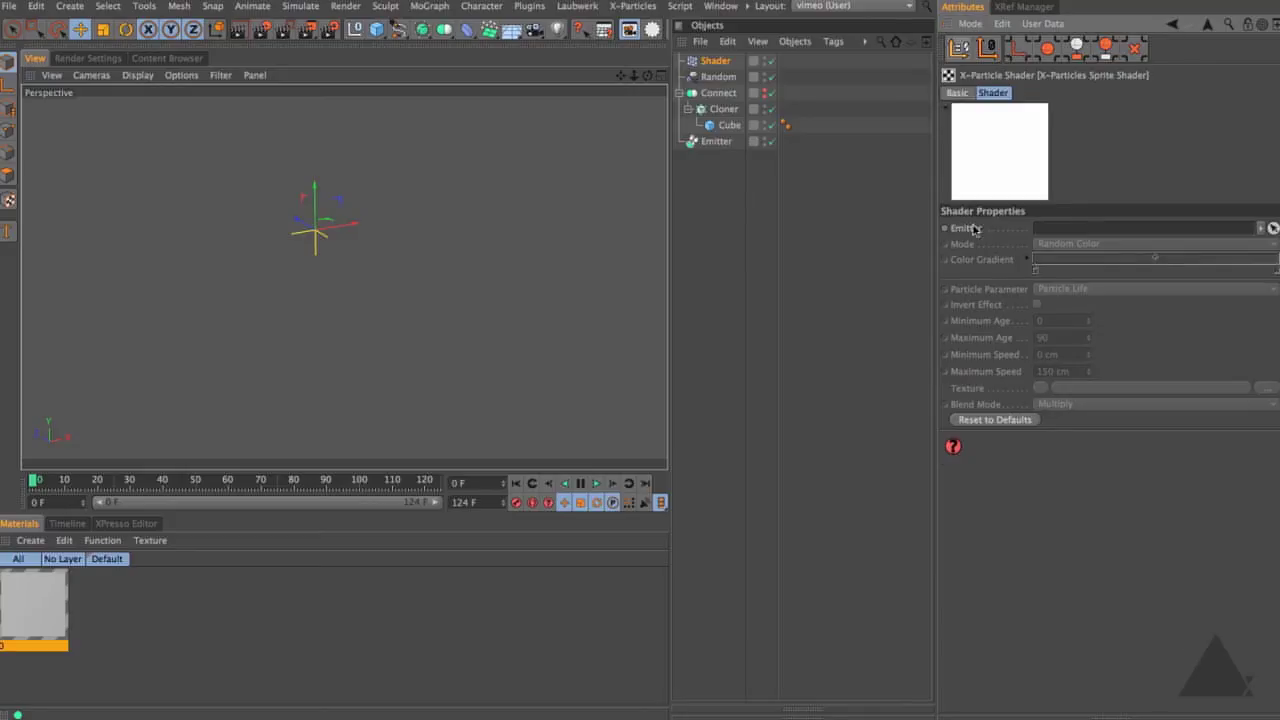
drag(718, 142, 1062, 229)
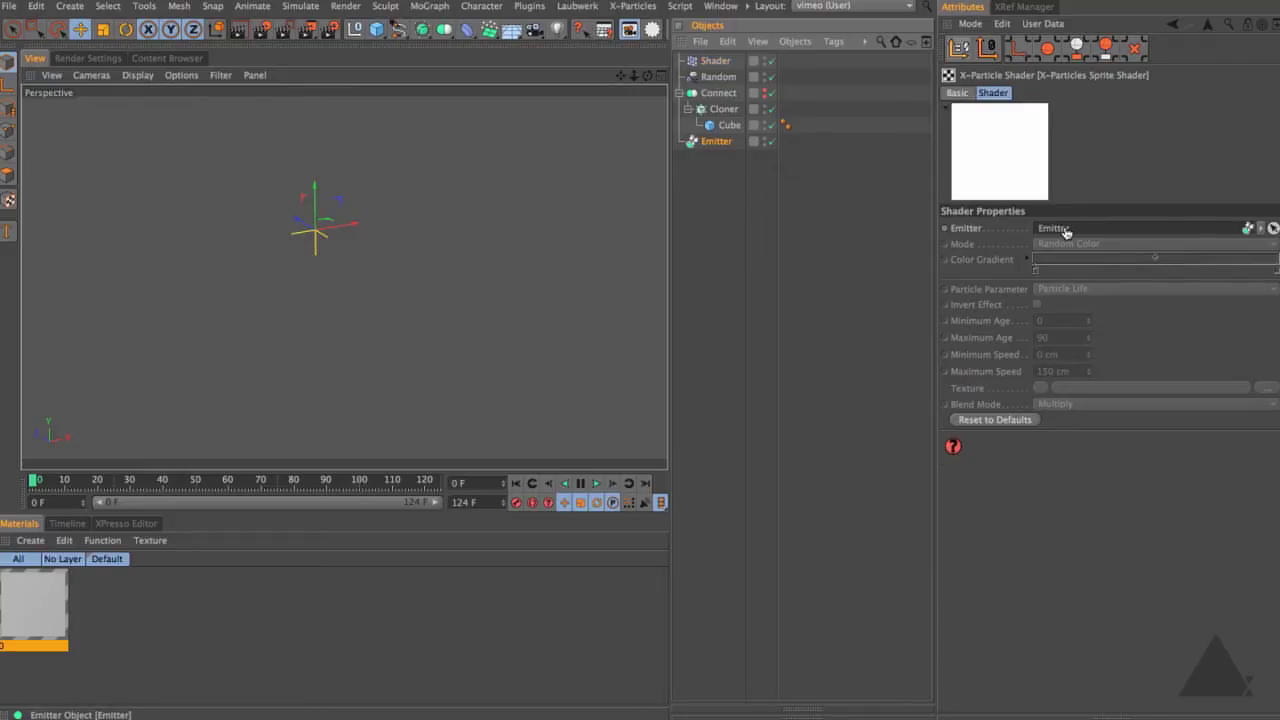
click(1066, 244)
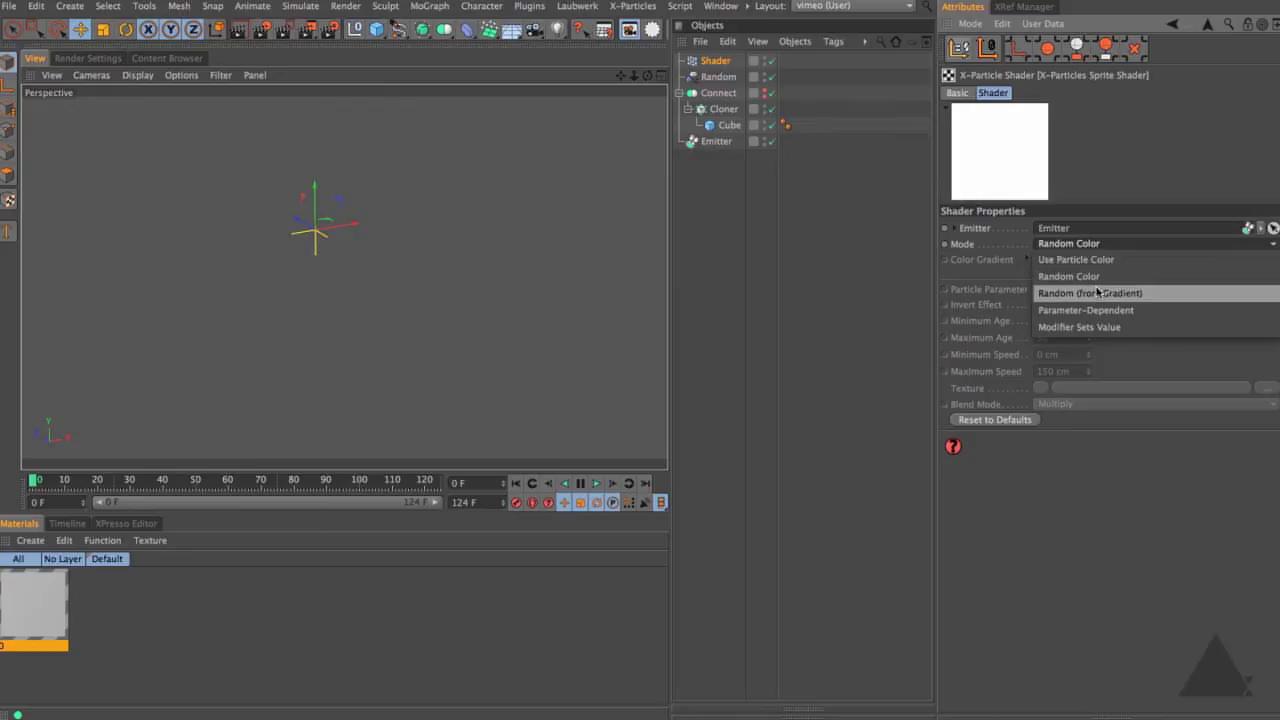
click(1090, 293)
Step: Recolor the shader's gradient from turquoise green at the start knot to bright blue (RGB 0, 195, 255) at the end knot
click(1028, 262)
click(1034, 268)
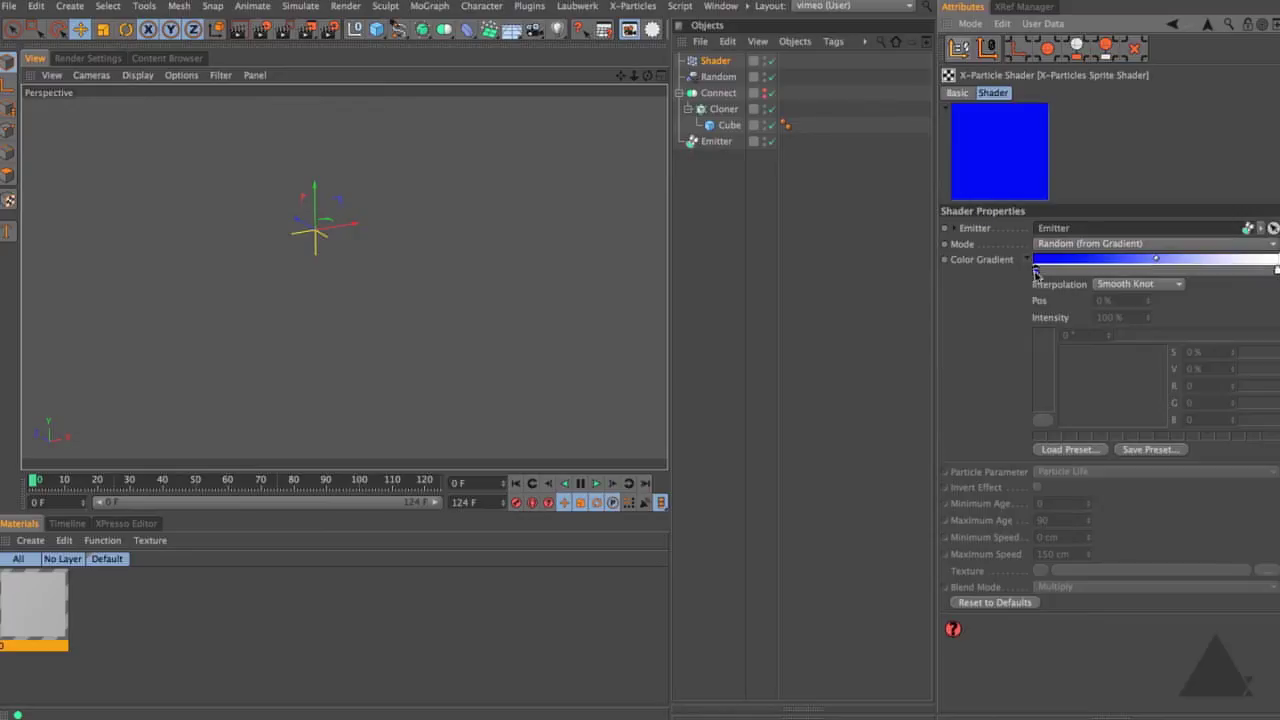
click(1200, 336)
drag(1200, 341, 1188, 340)
click(1276, 272)
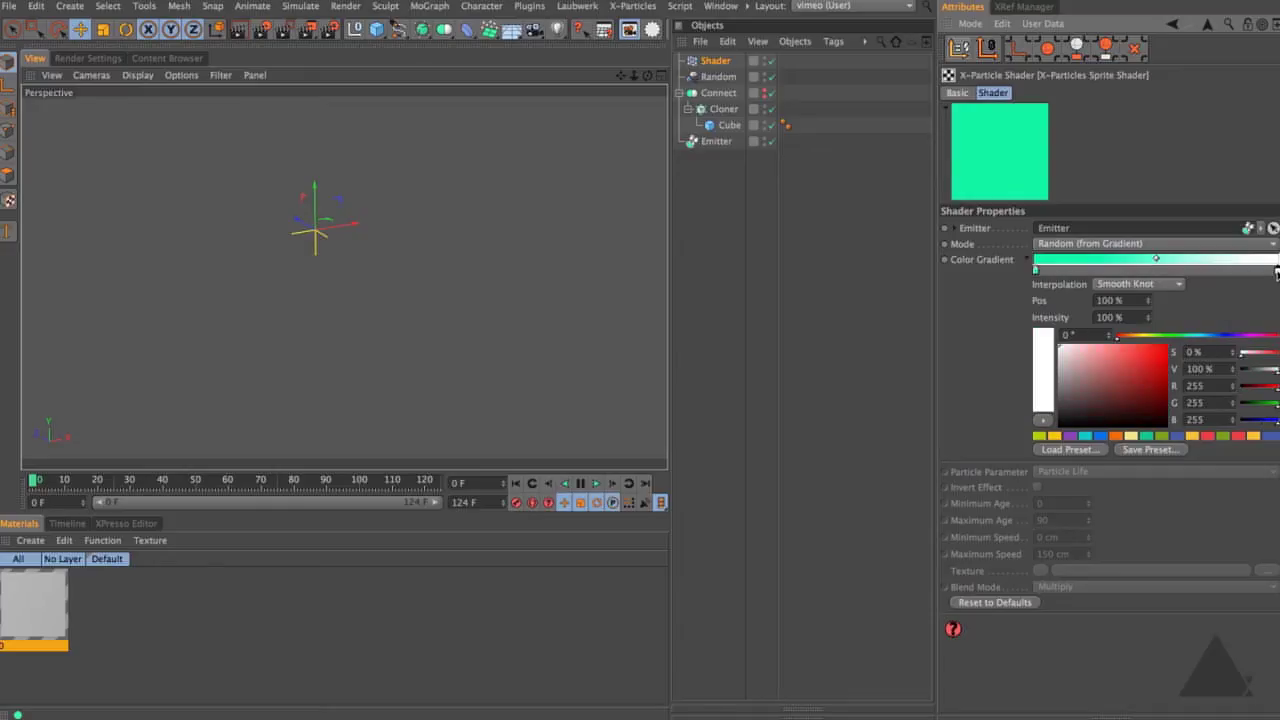
click(1204, 340)
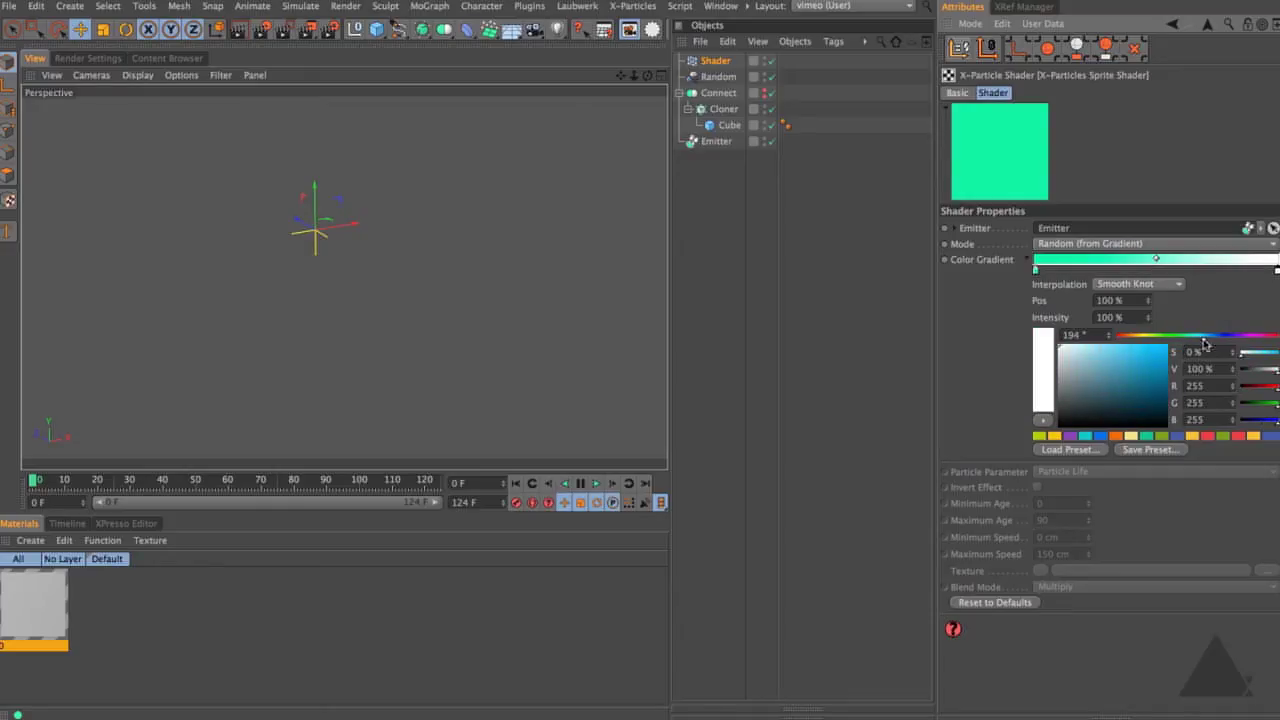
drag(1133, 360, 1204, 320)
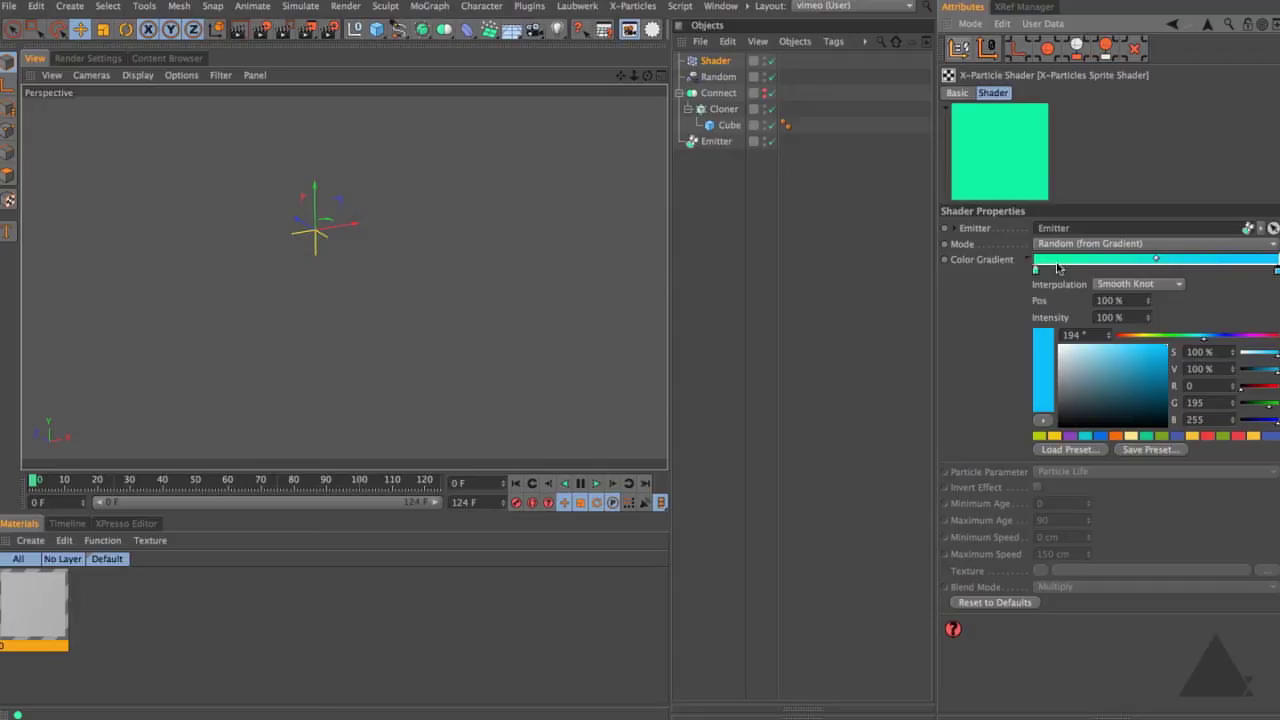
Step: Load the Spline shader as the texture of material 0's Alpha channel
click(1209, 22)
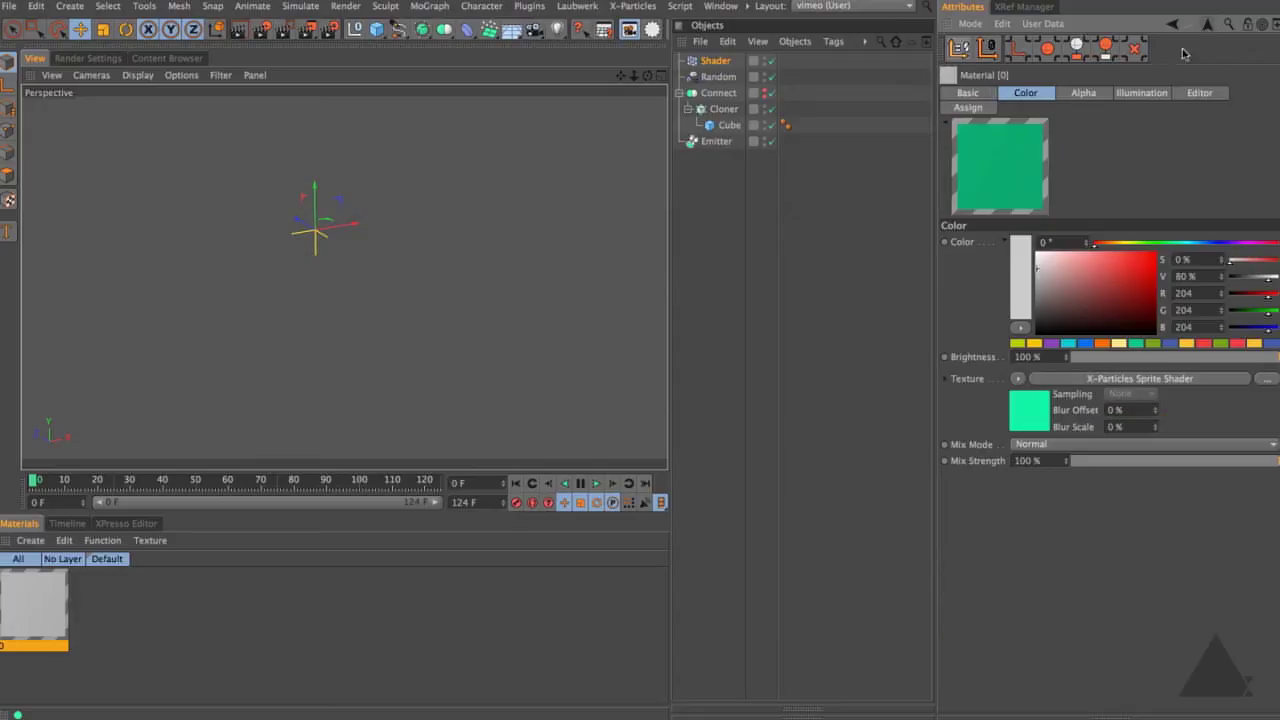
click(1088, 93)
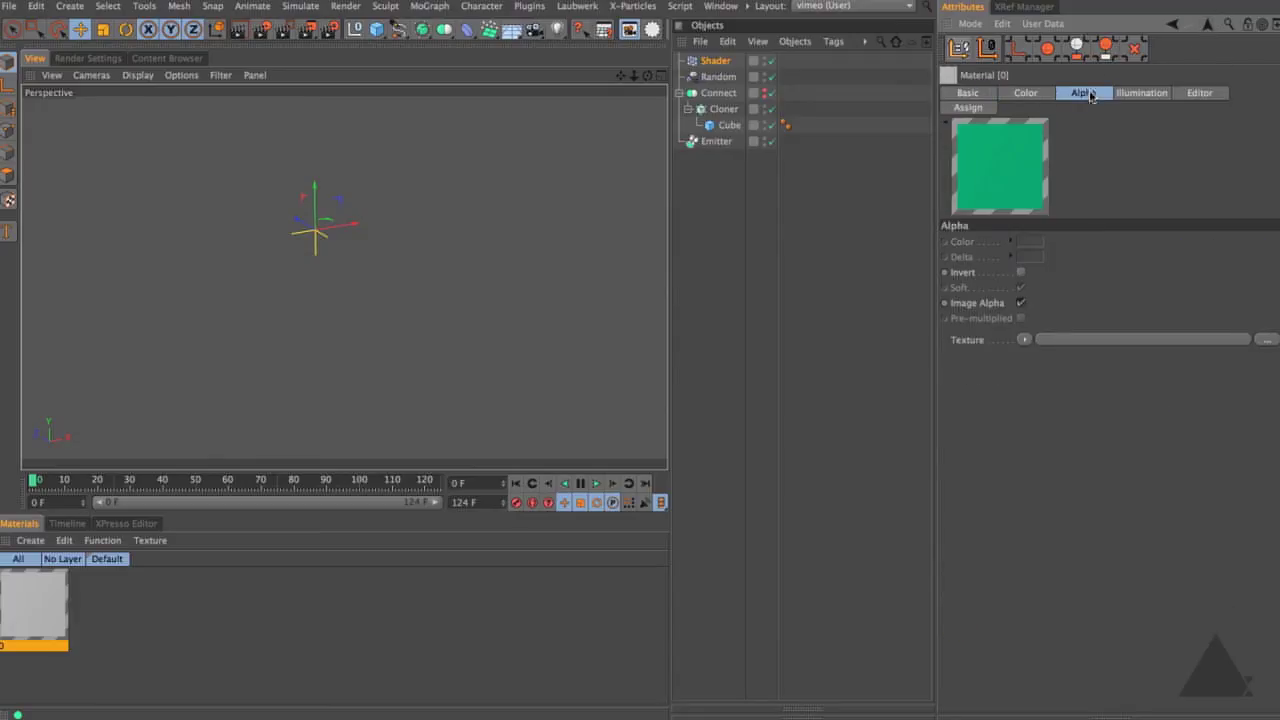
click(1024, 340)
mouse_move(1043, 254)
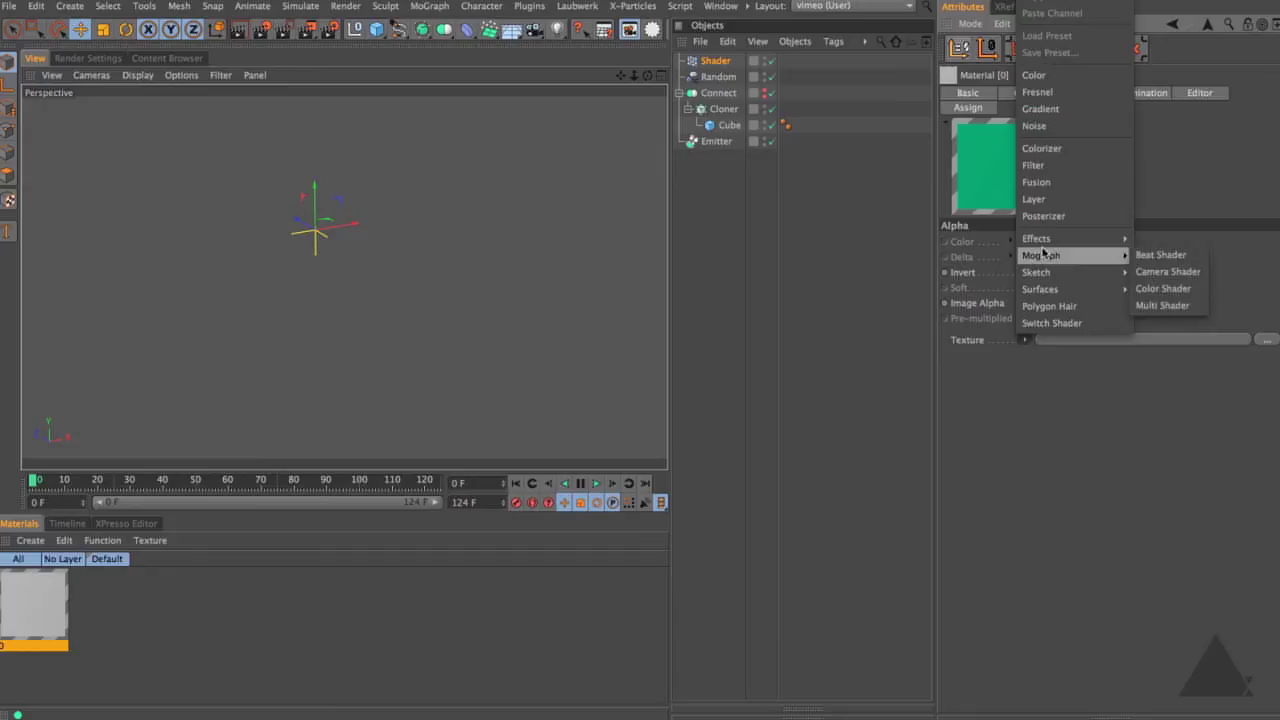
click(1190, 452)
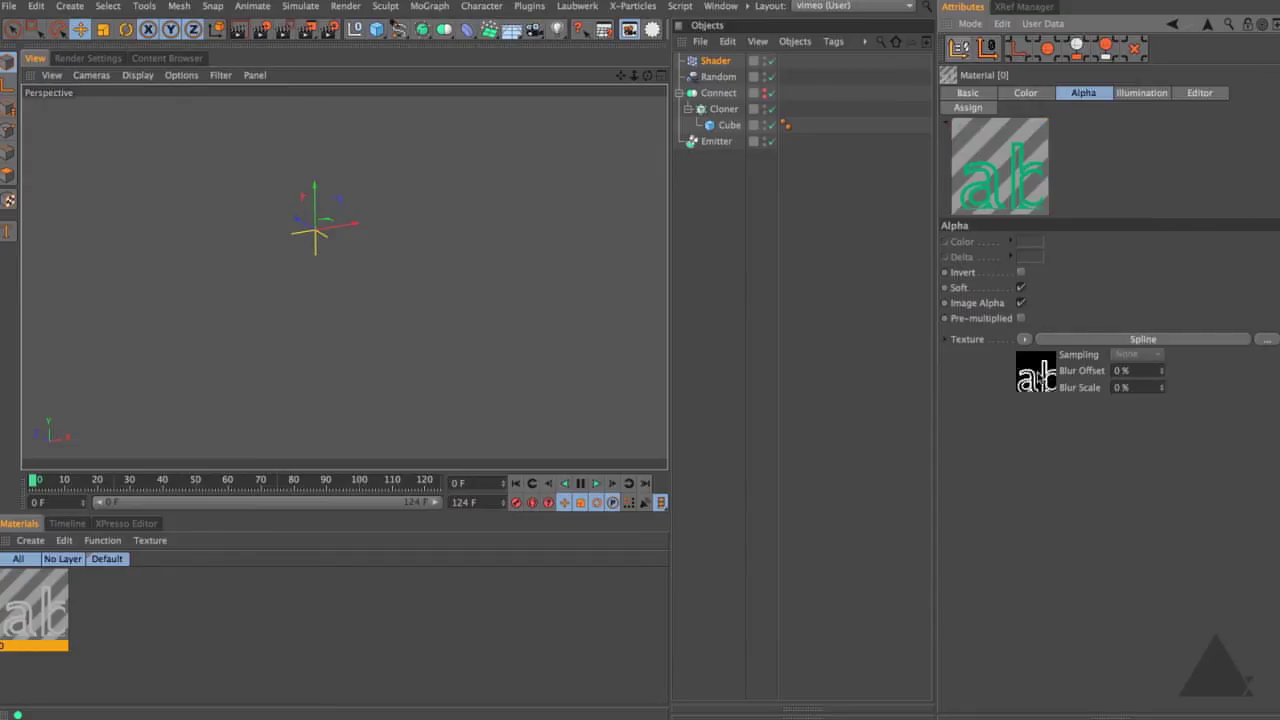
Step: Set the Spline shader's text to 0 in the ConduitITC font with Center alignment
click(1040, 376)
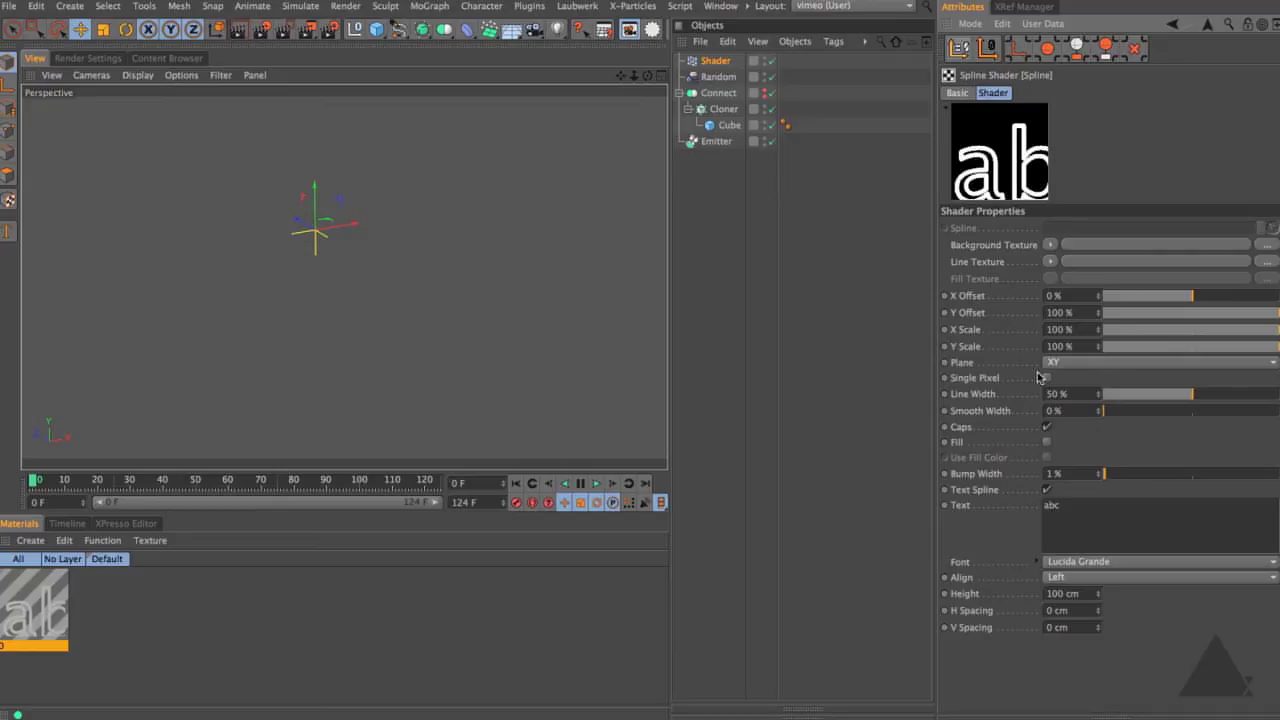
double_click(1093, 521)
text(0)
drag(1075, 566, 1098, 563)
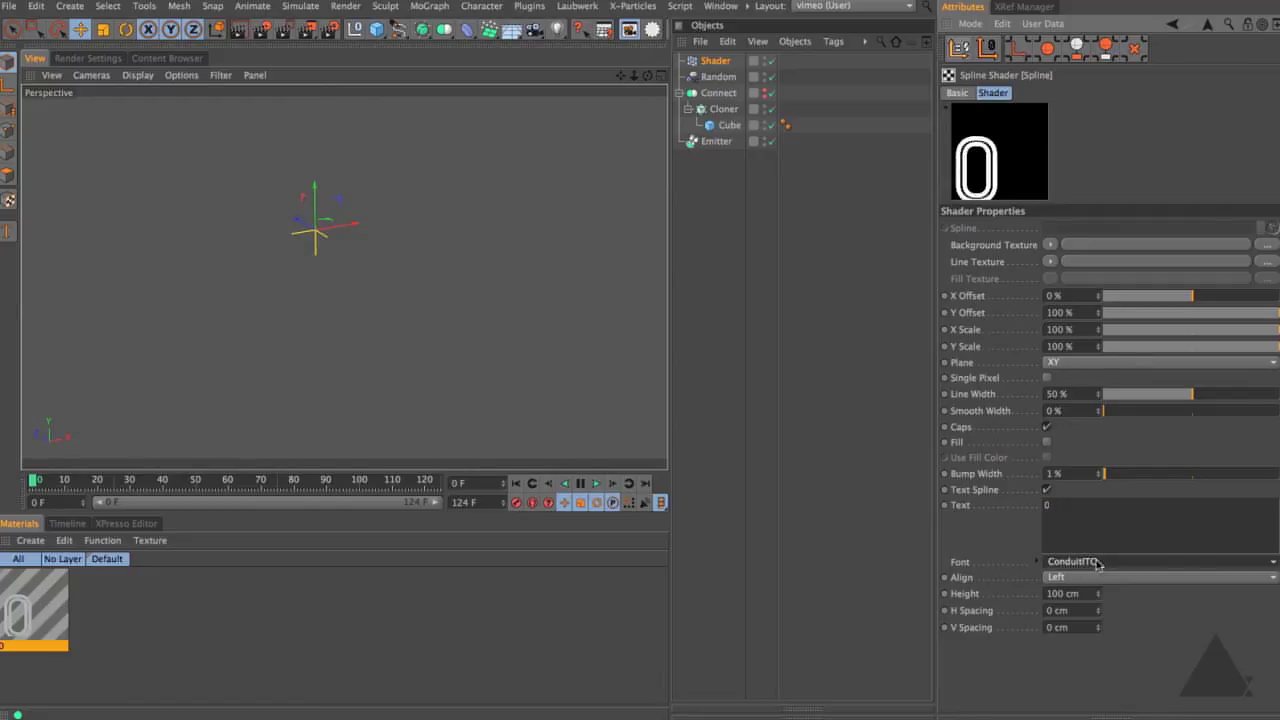
click(1075, 580)
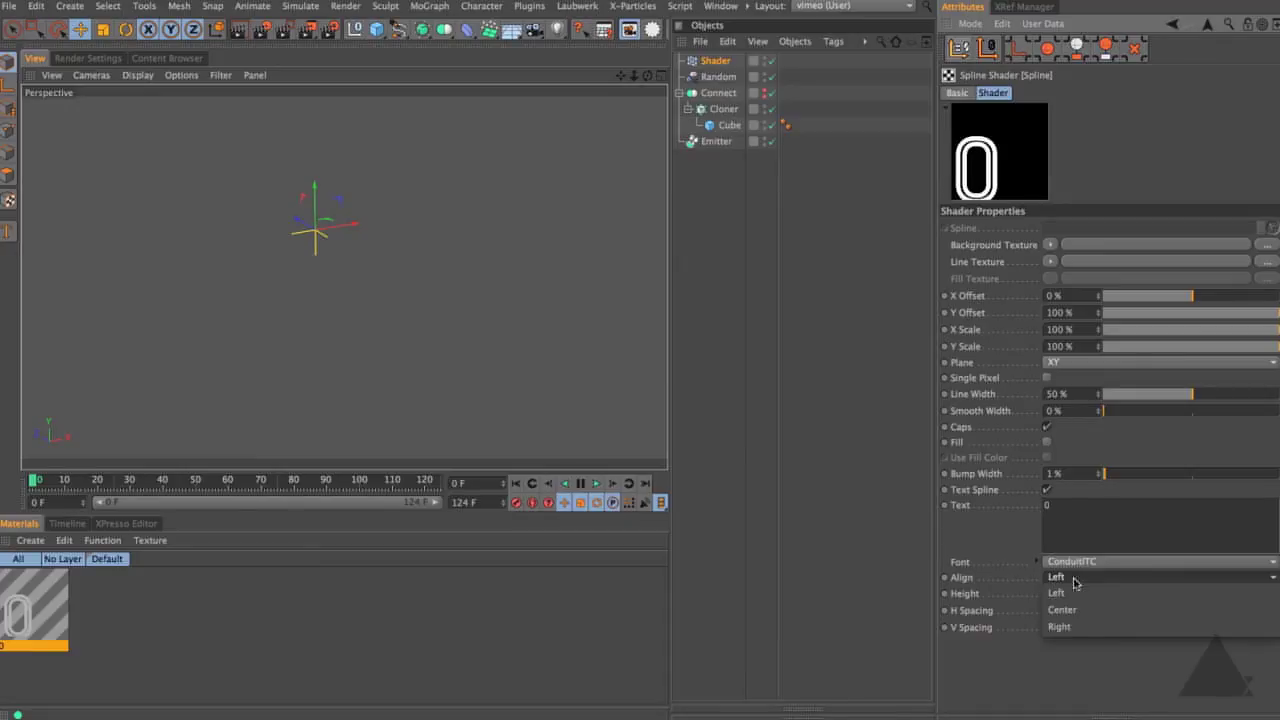
click(1077, 609)
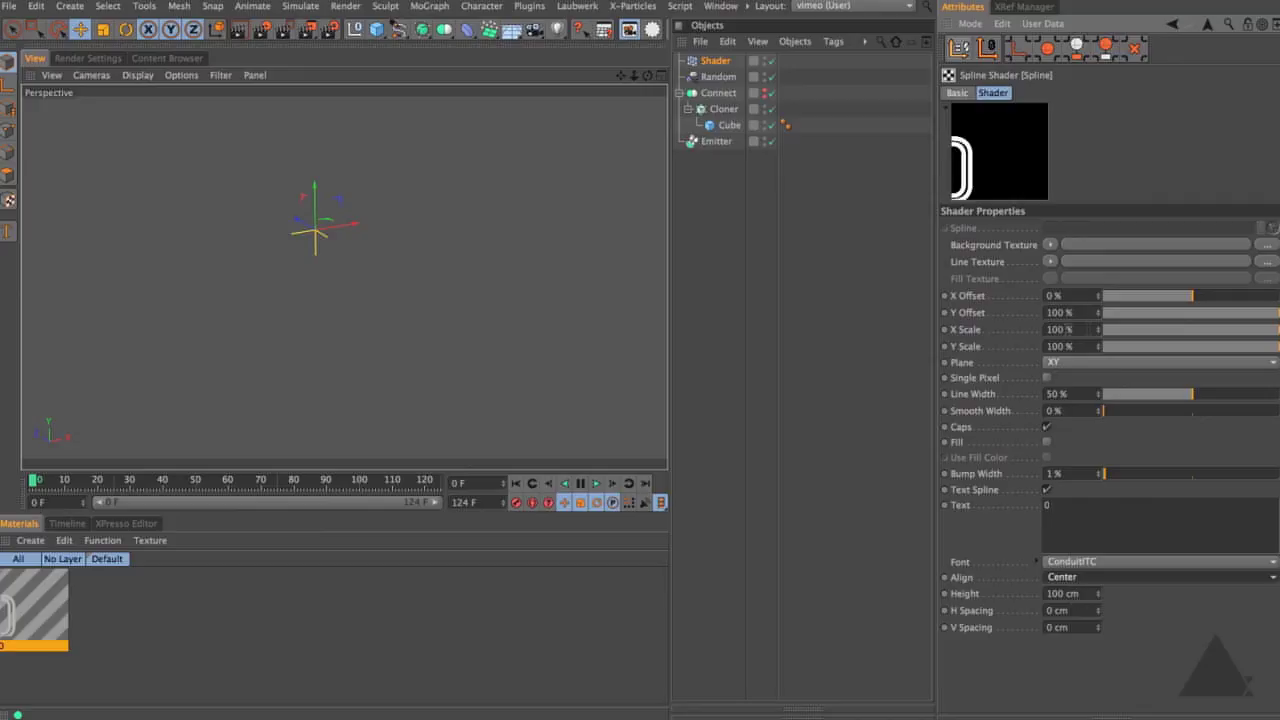
Step: Position the Spline shader's digit with X Offset 50% and Y Offset 81%, and enable Fill
double_click(1078, 298)
text(50)
key(Return)
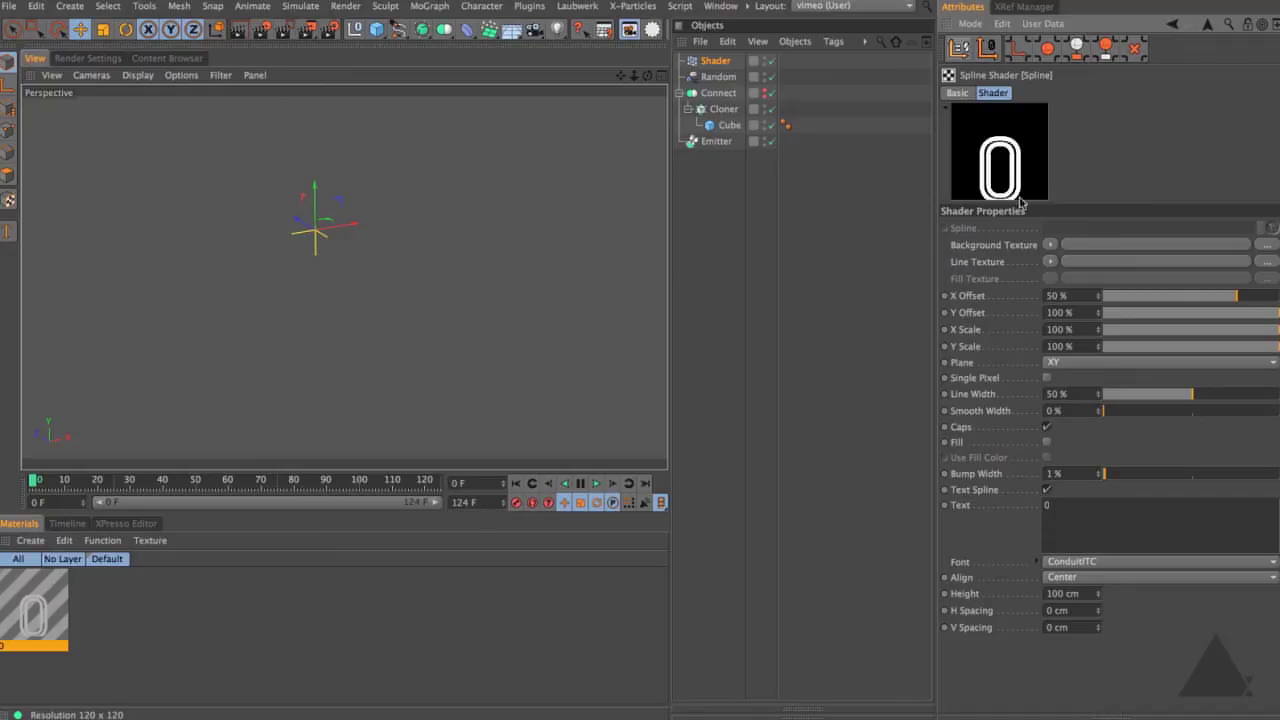
drag(1100, 314, 1099, 316)
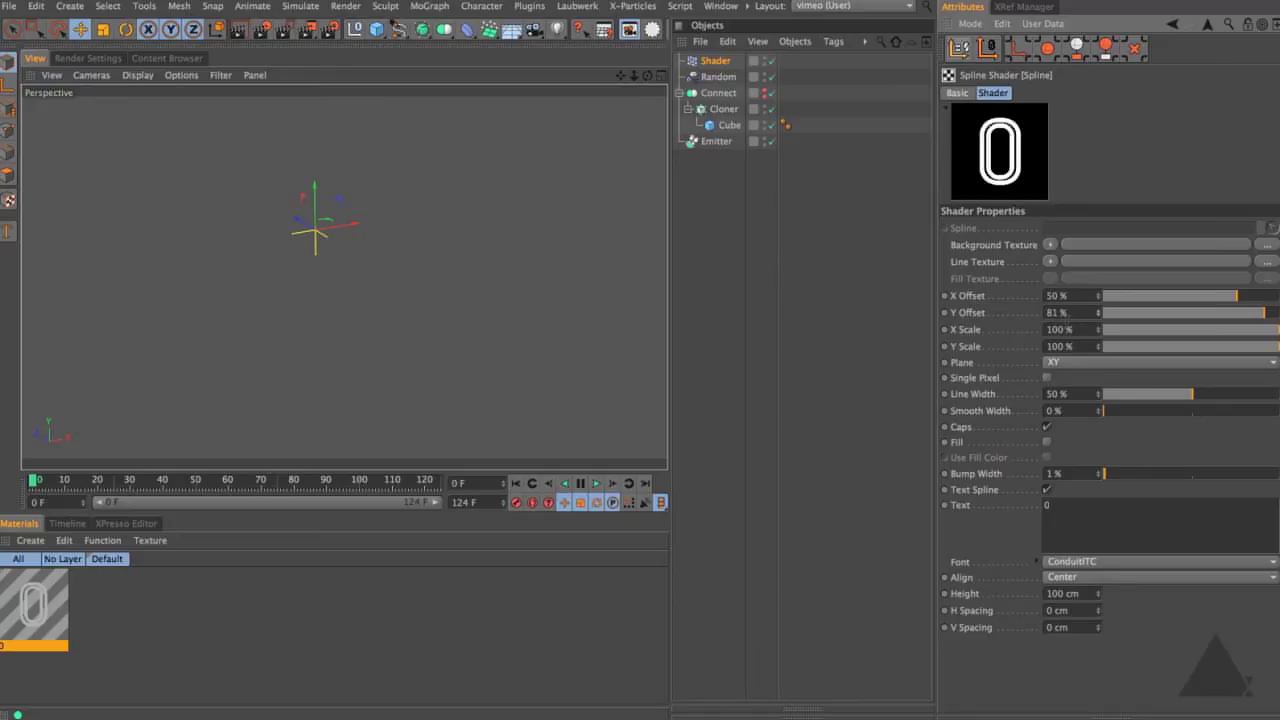
click(1046, 442)
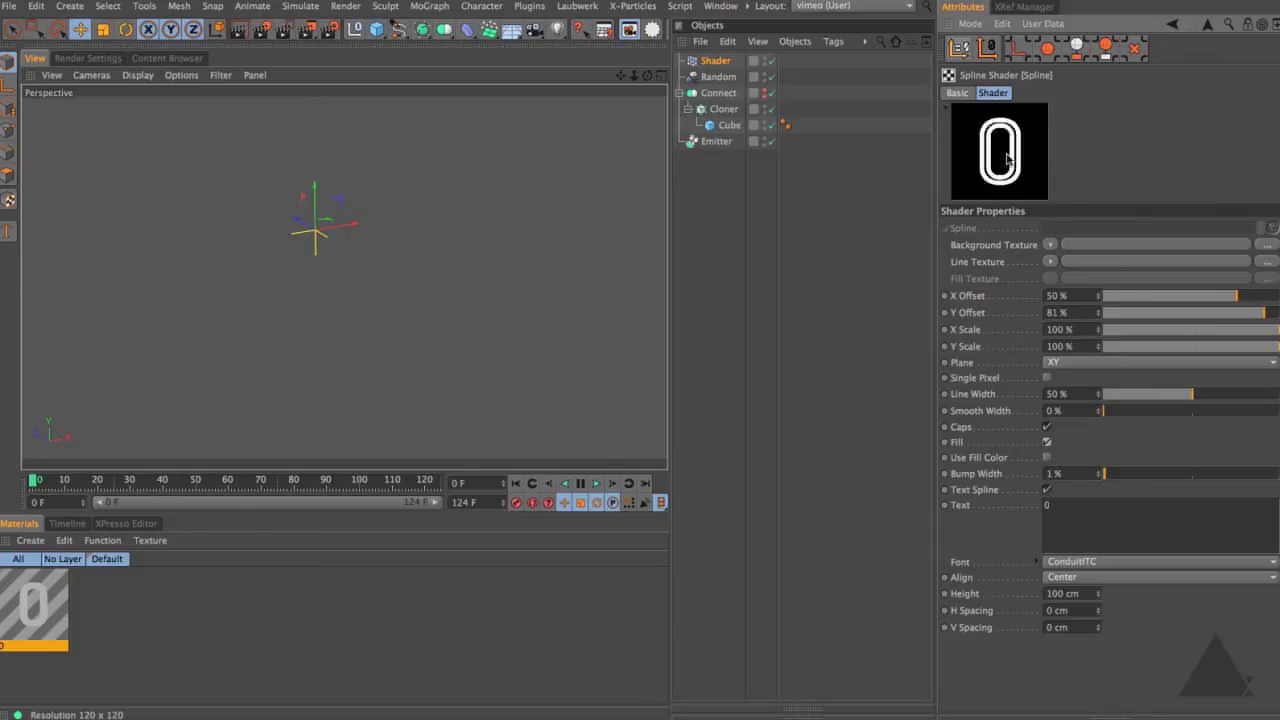
Step: Duplicate material 0 and change the Spline shader text in the copy's Alpha channel to 1
click(57, 612)
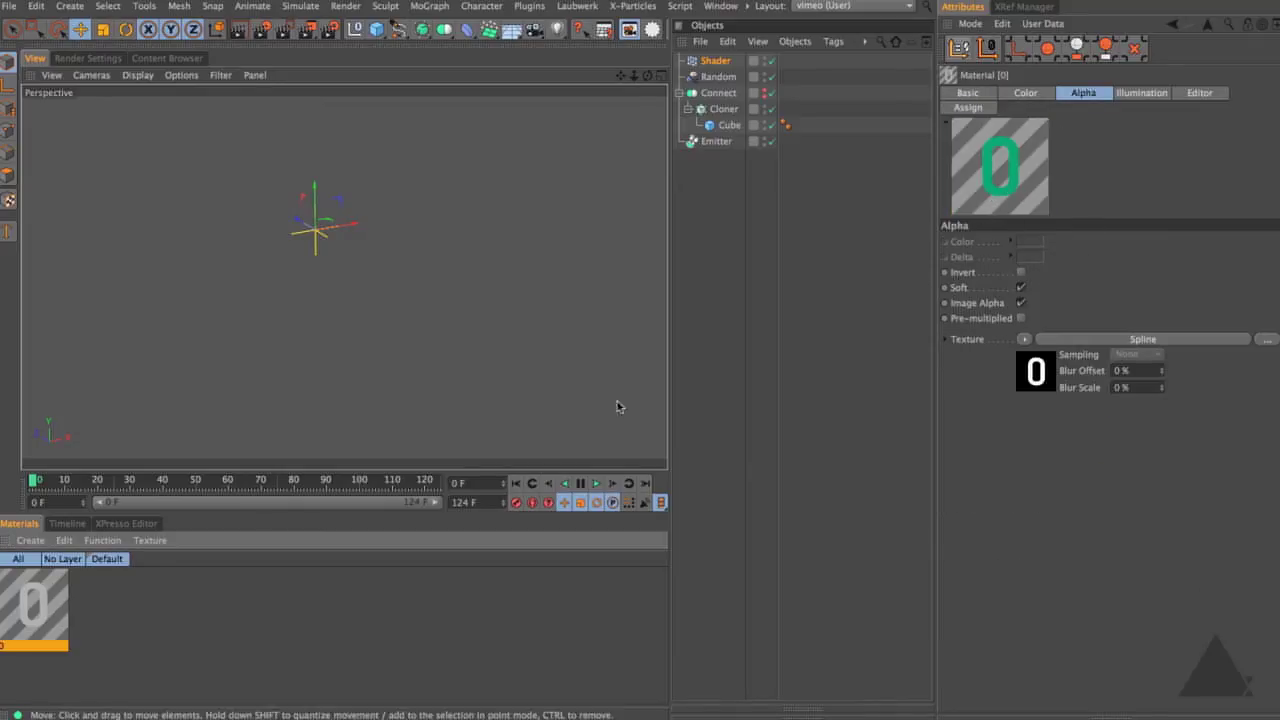
ctrl+drag(42, 612, 108, 611)
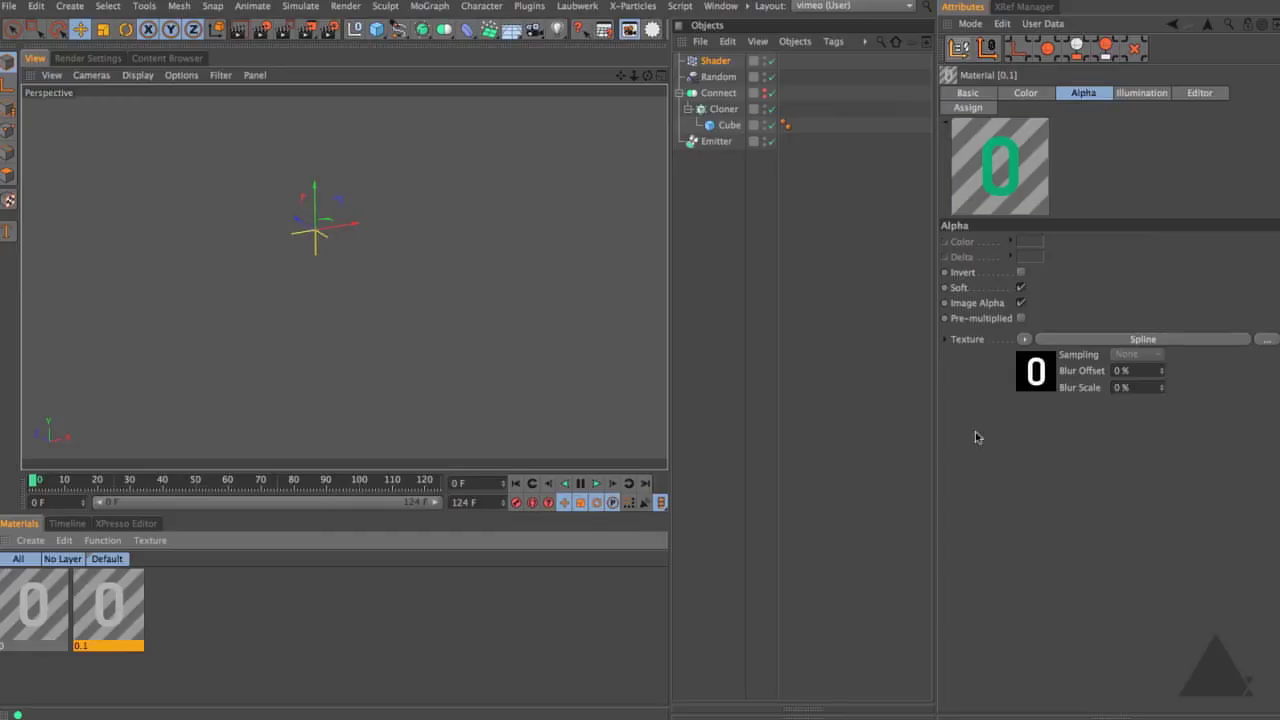
click(1030, 378)
double_click(1088, 510)
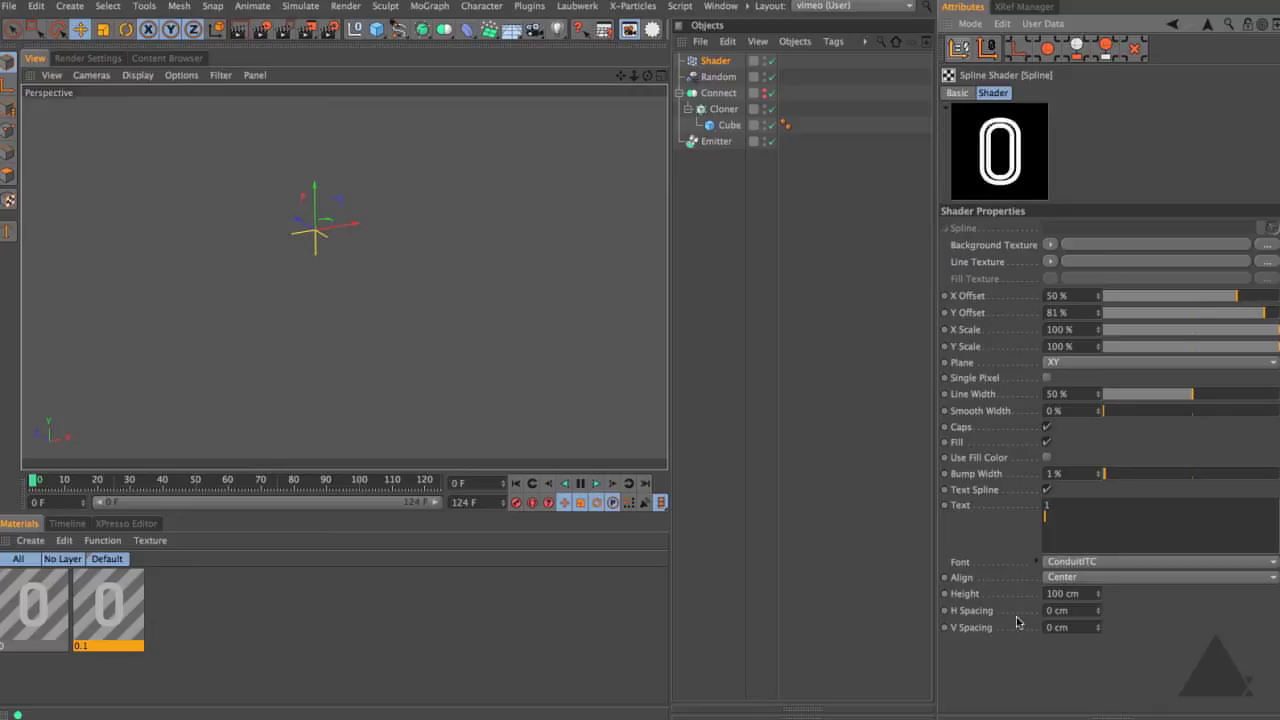
text(1)
click(1007, 676)
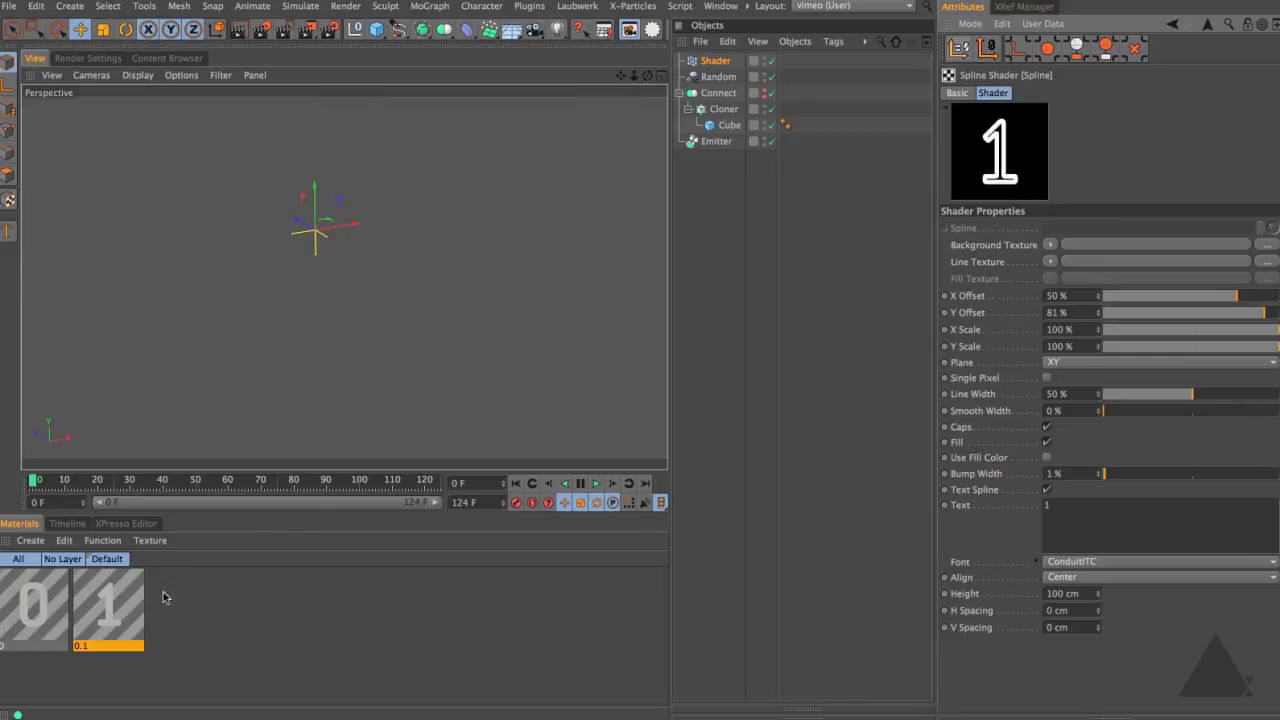
Step: Add an X-Particles Sprites object linked to the Emitter and test-render its sprites in the viewport after a short playback
click(632, 6)
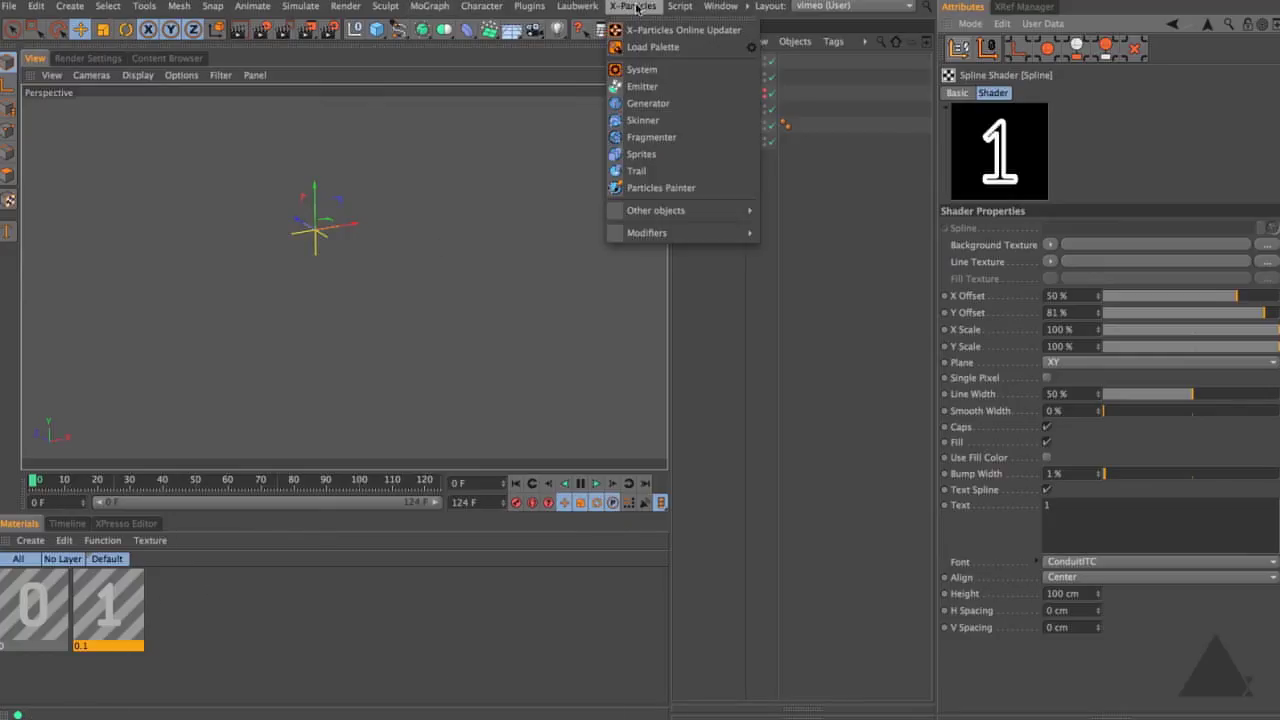
click(663, 158)
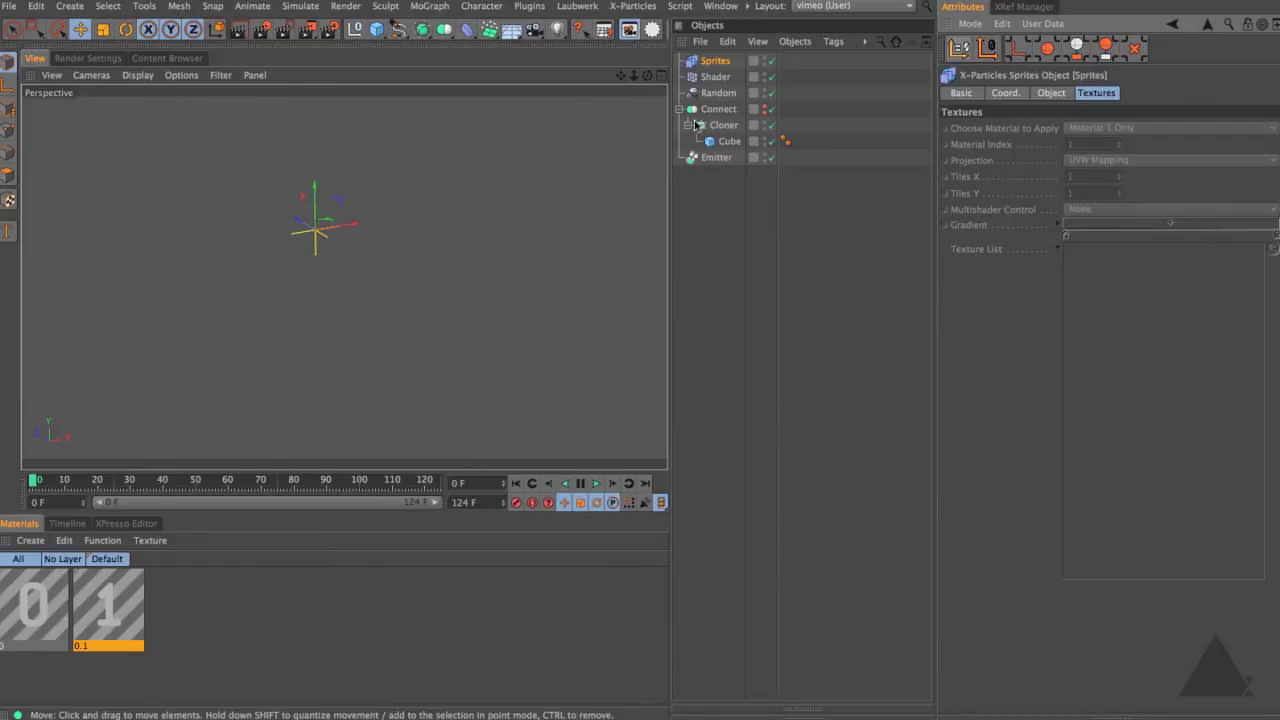
click(1049, 96)
mouse_move(716, 157)
mouse_down()
mouse_move(735, 170)
mouse_move(1150, 132)
mouse_up()
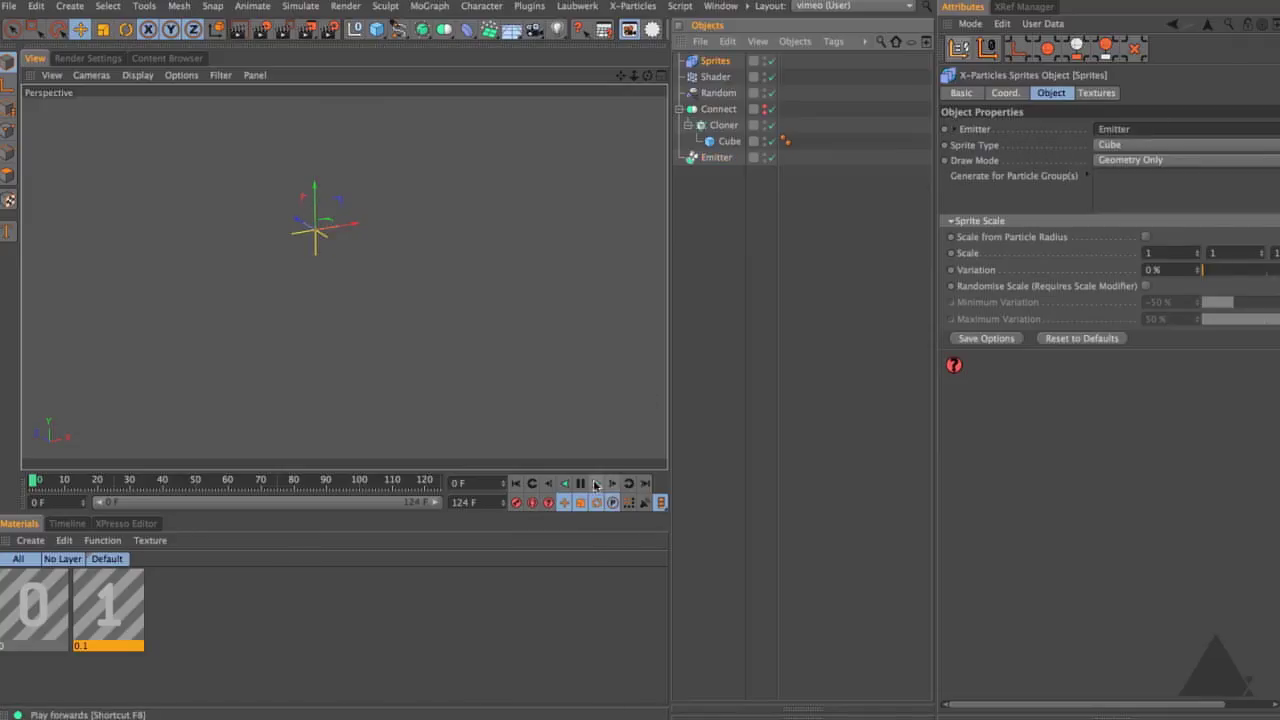
click(595, 484)
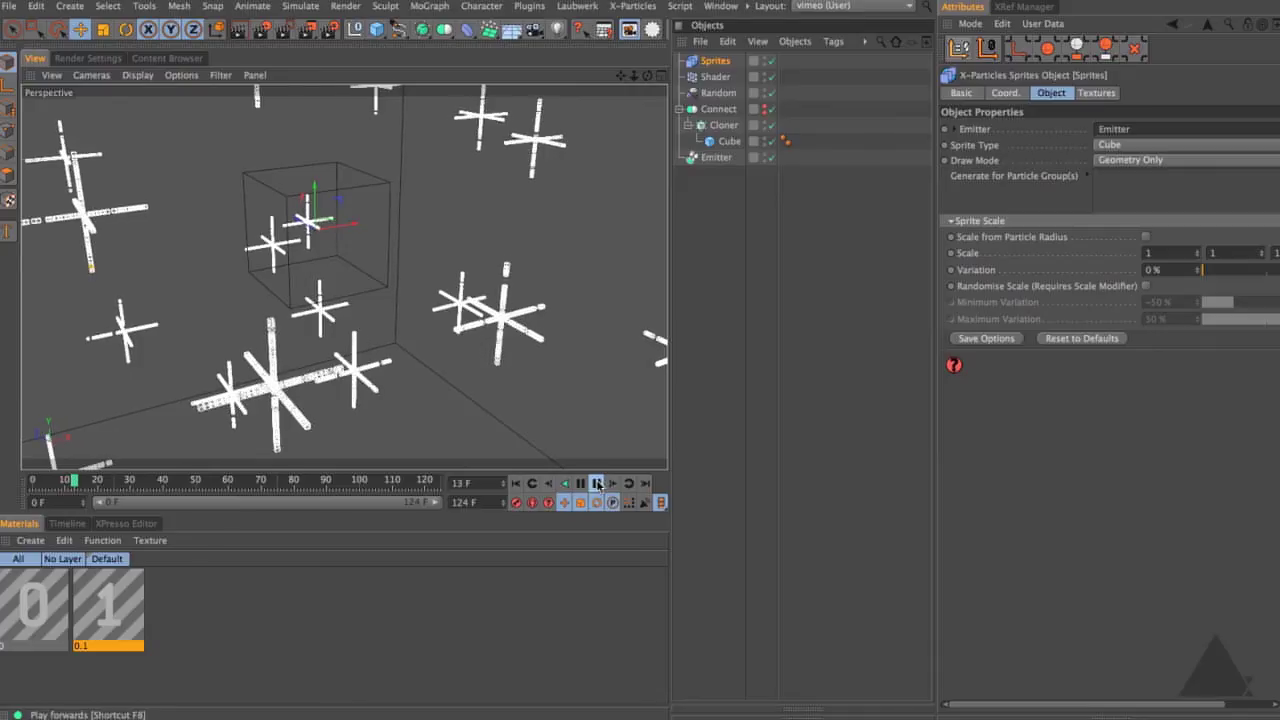
key(ctrl+r)
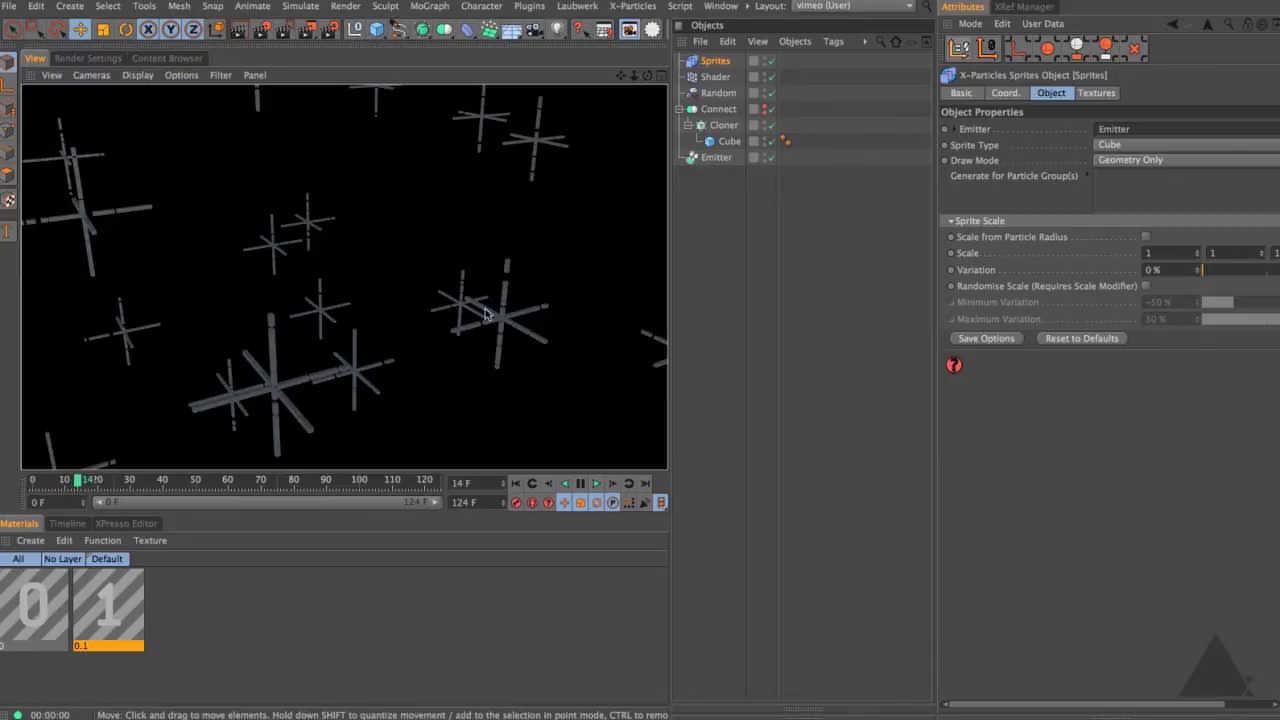
Step: Set the Sprites object's Sprite Type to Placard and enable Scale from Particle Radius
click(1122, 146)
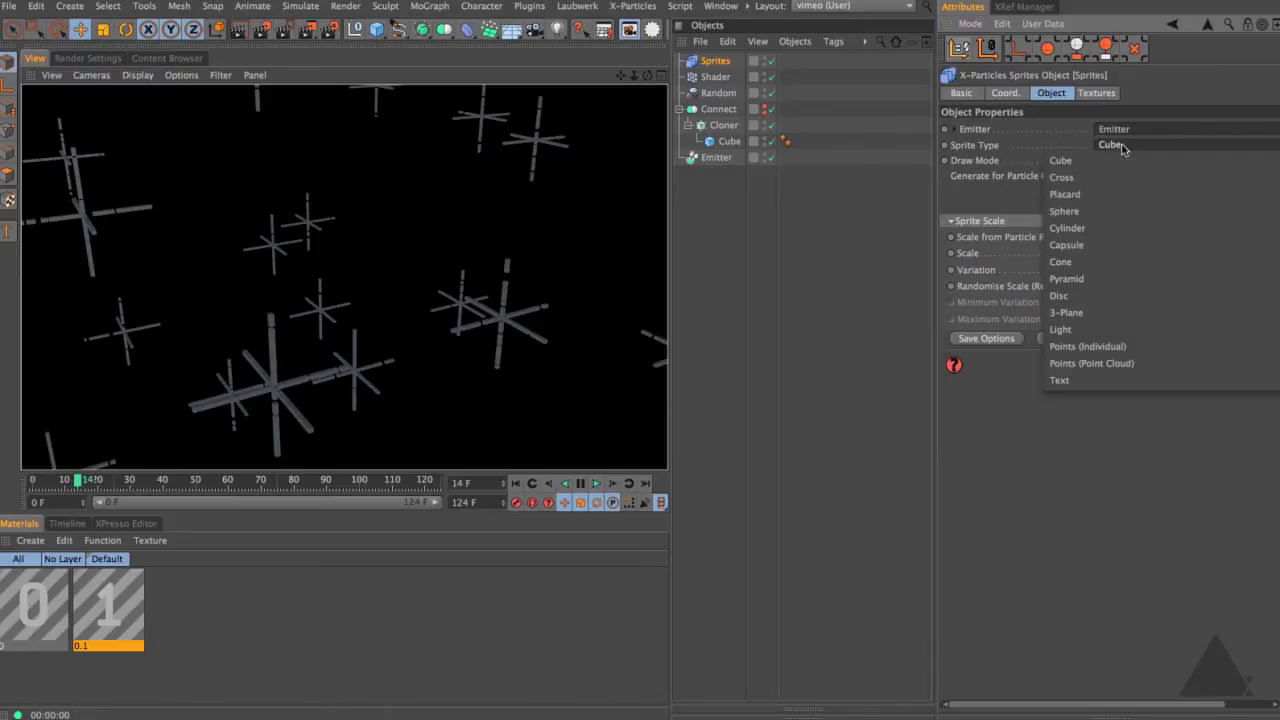
click(1139, 196)
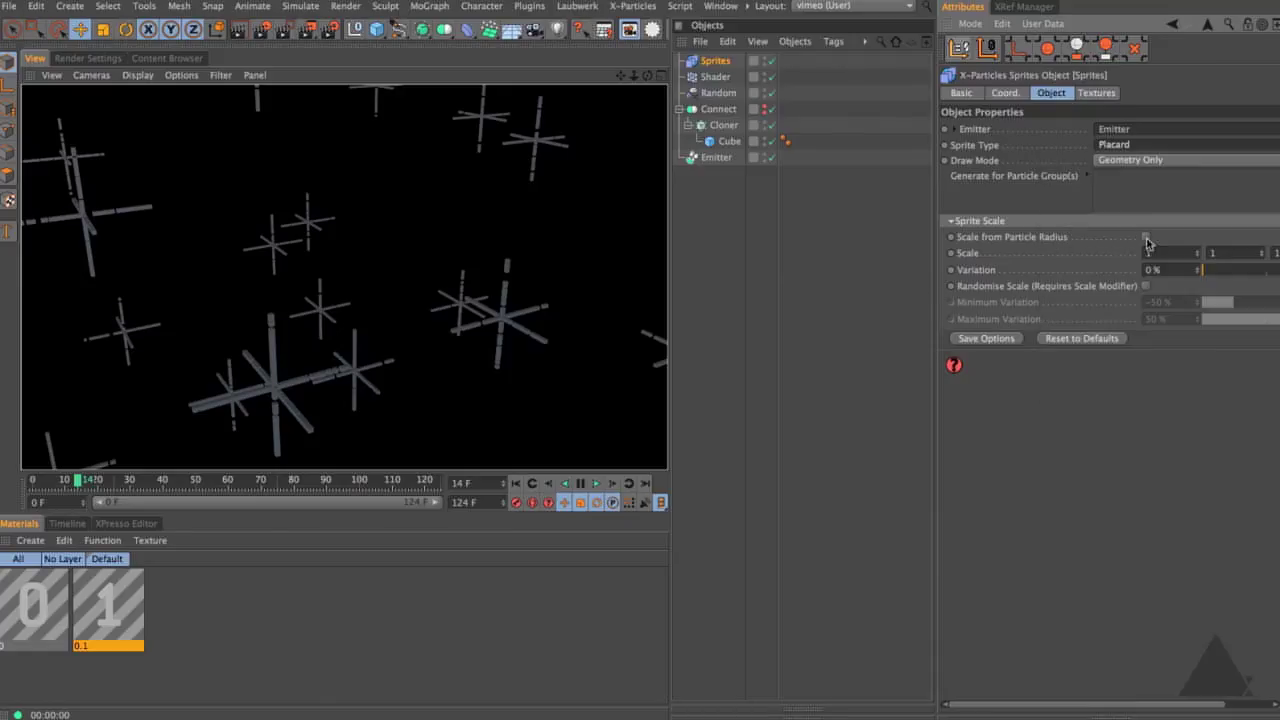
click(1146, 238)
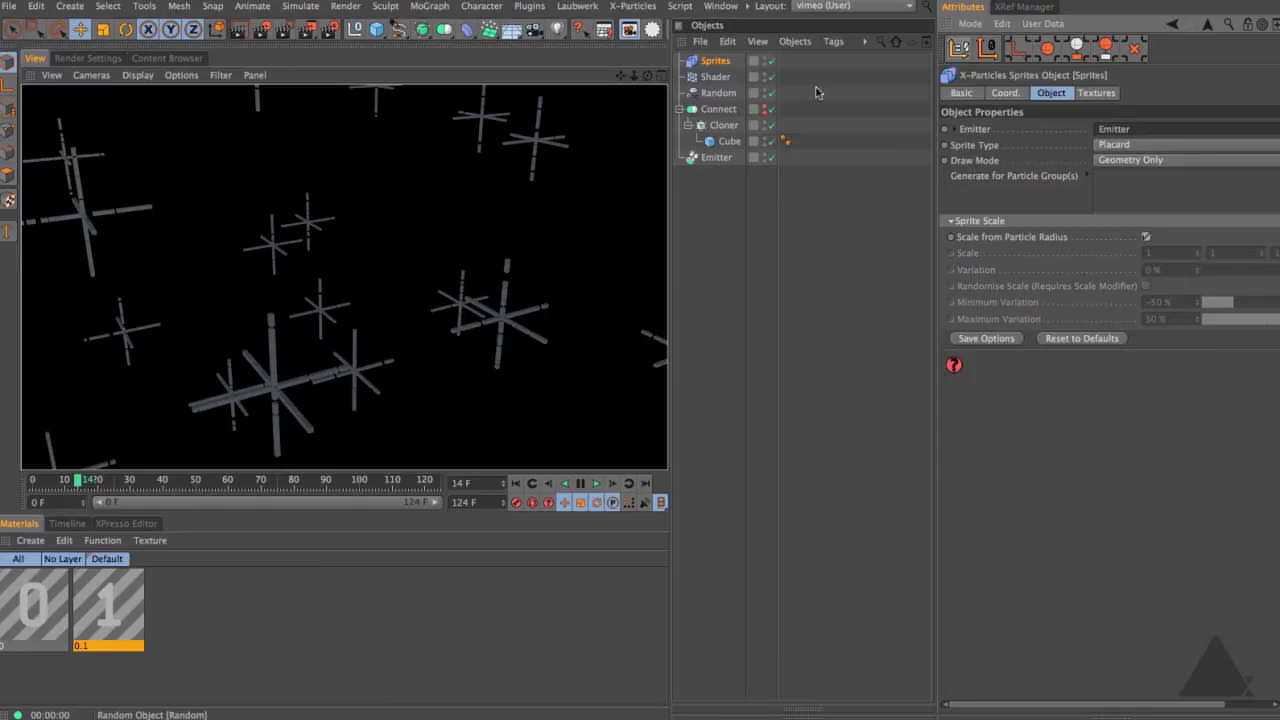
Step: Set the Emitter's particle Radius to 10 cm and rewind the animation to frame 0
click(716, 158)
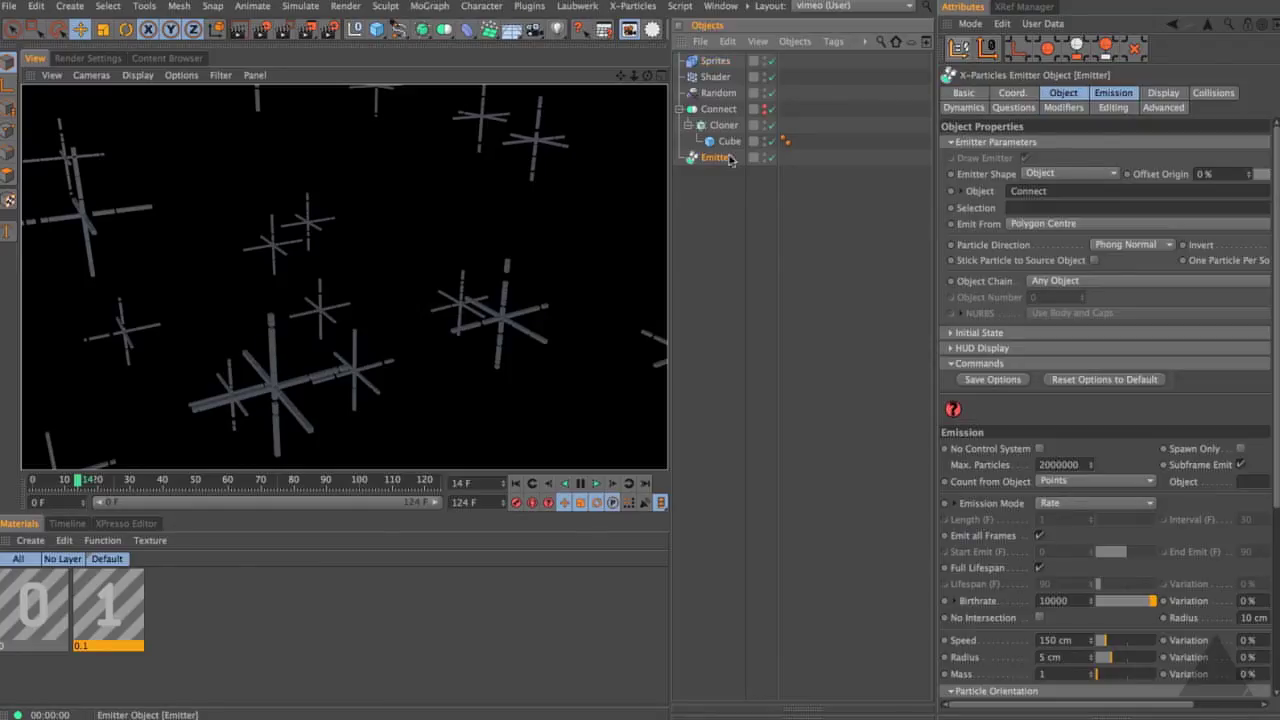
double_click(1048, 657)
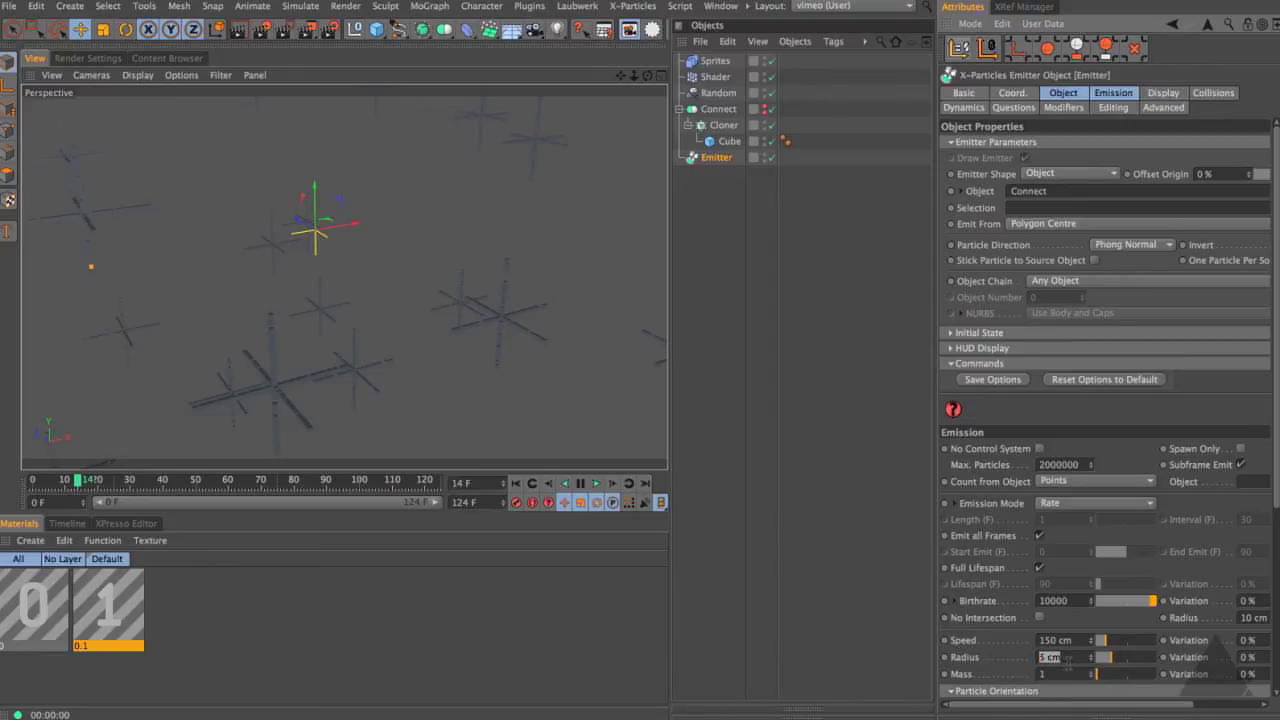
text(10)
key(Return)
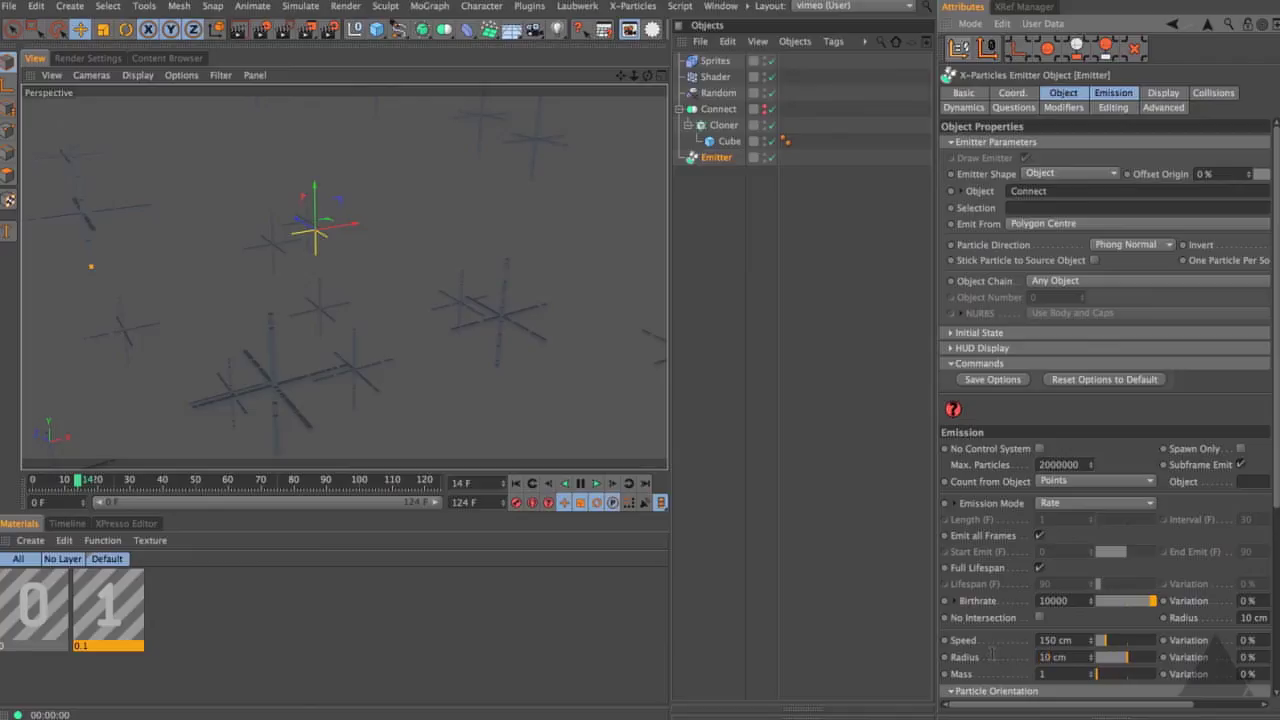
click(516, 484)
Step: Set the Emitter's Birthrate to 1000 and play the animation to about frame 51
click(716, 160)
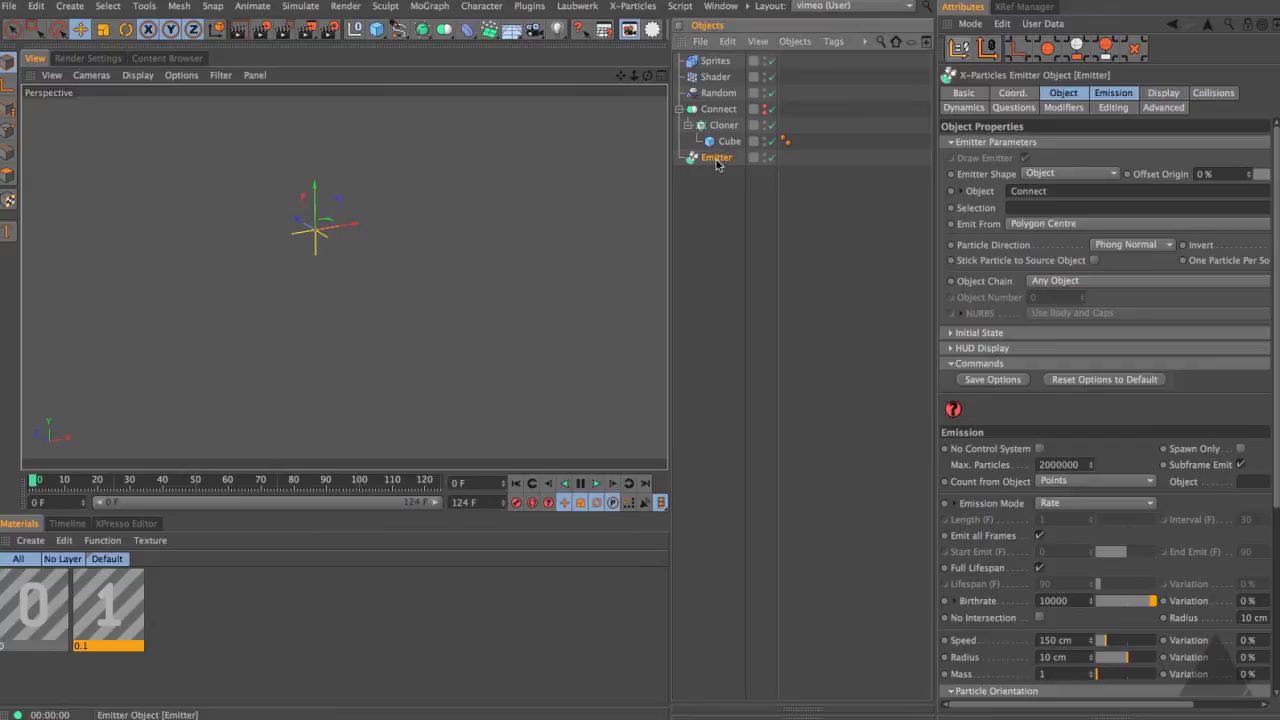
click(1077, 600)
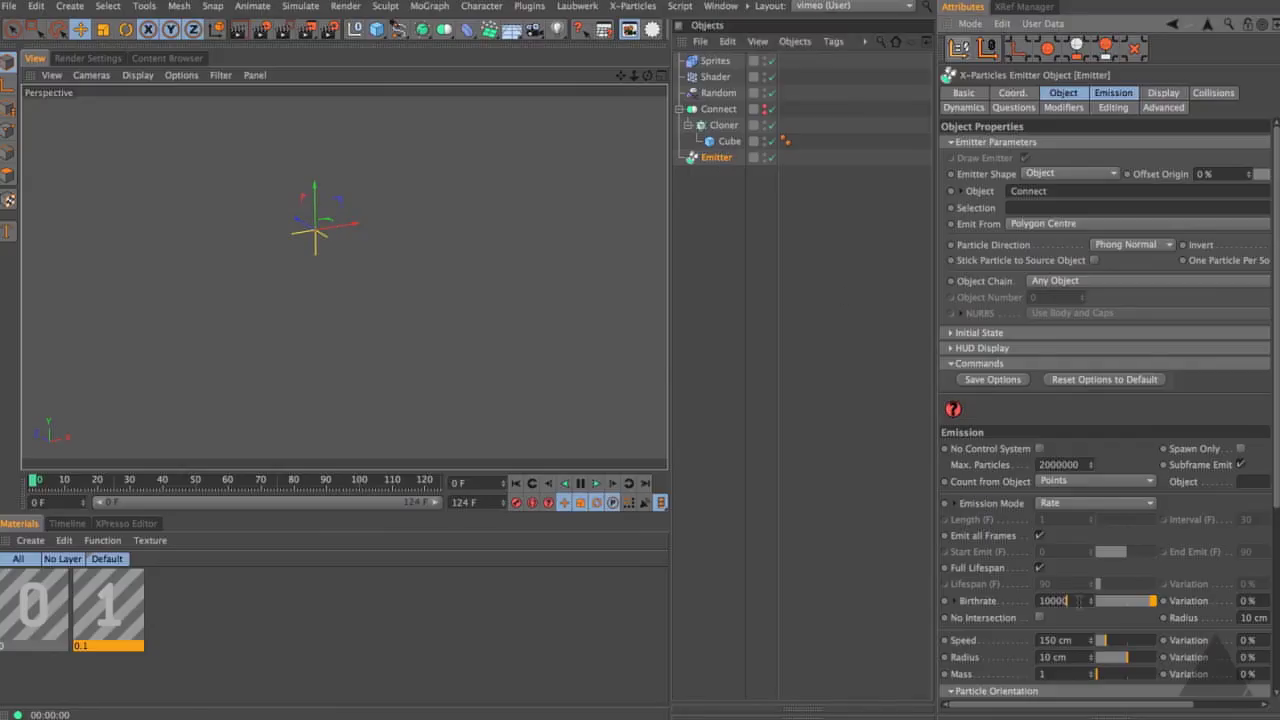
click(738, 468)
click(597, 484)
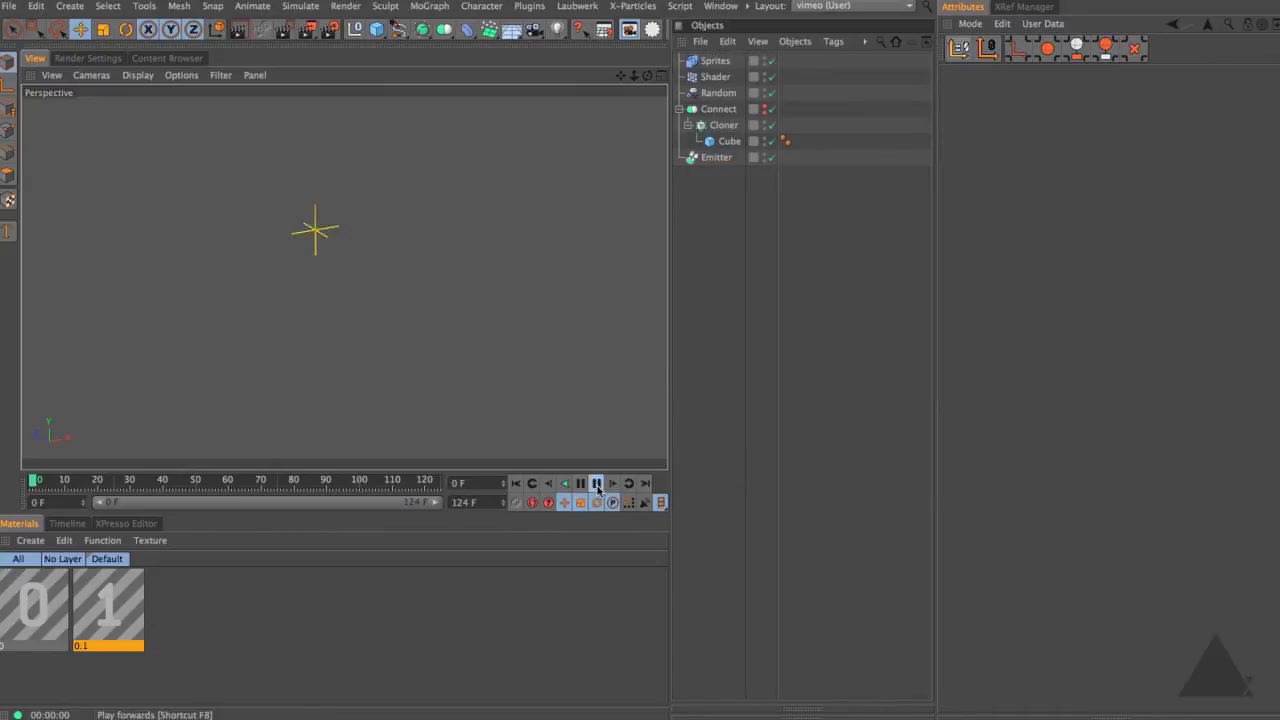
click(727, 162)
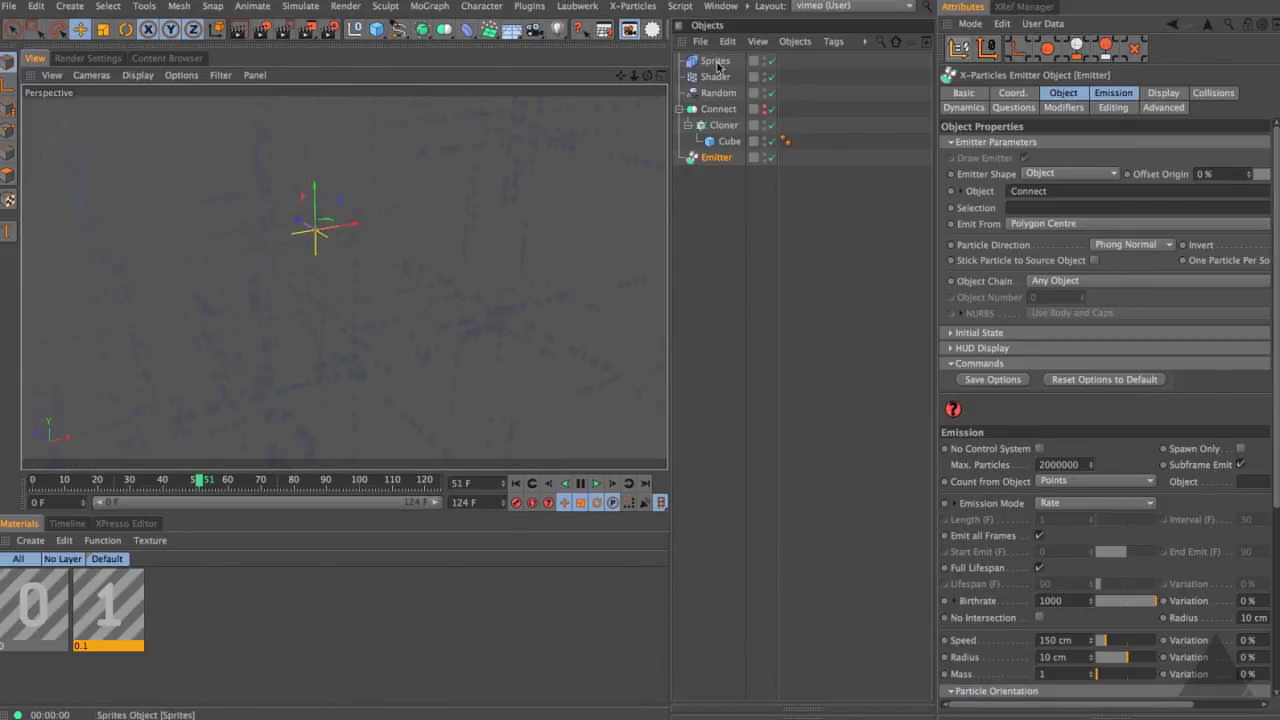
Step: Move the Sprites object below the Emitter in the hierarchy and add both numeral materials to its Texture List
drag(715, 61, 715, 201)
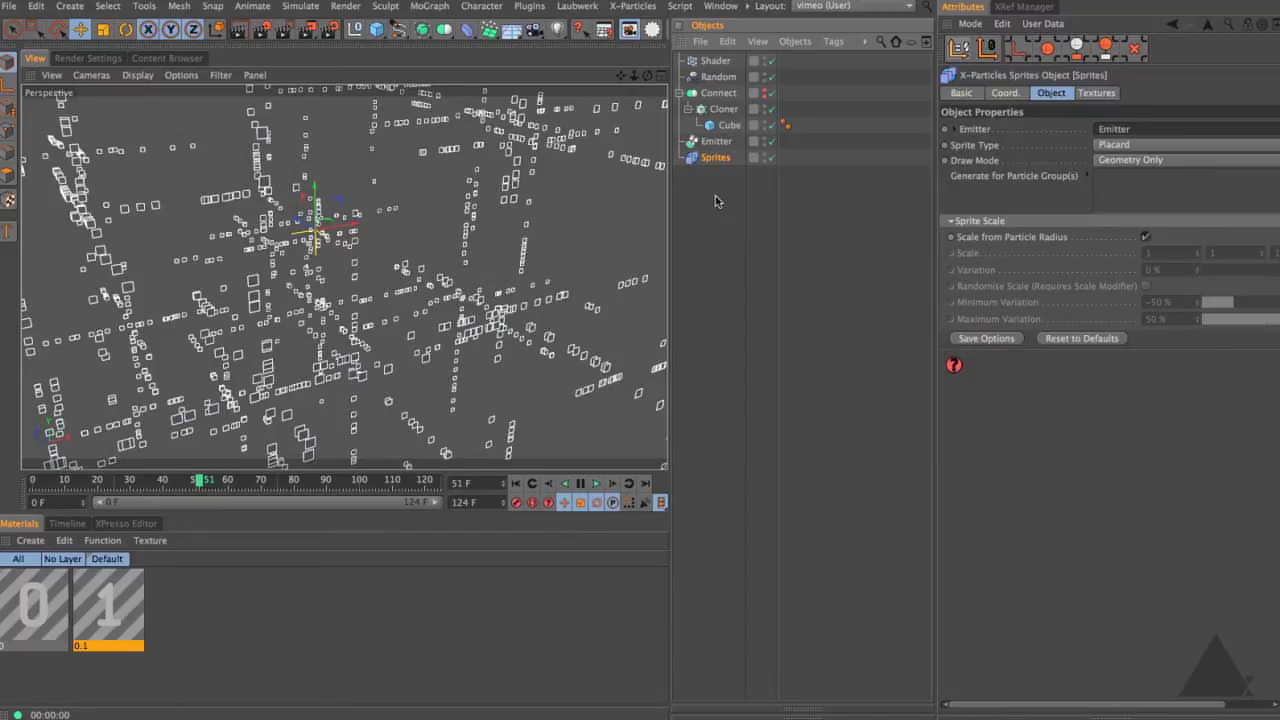
click(1096, 92)
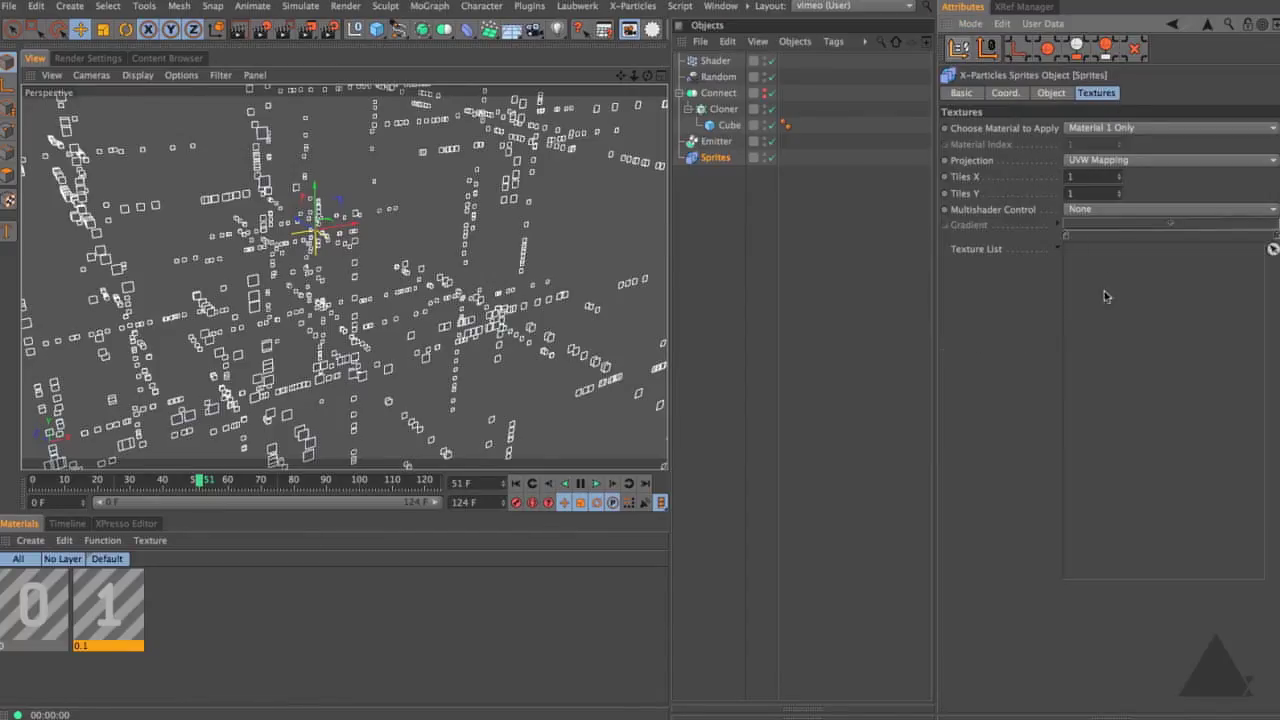
drag(110, 607, 1100, 340)
drag(30, 620, 1171, 463)
Step: Rename the material 0.1 as 1
double_click(117, 648)
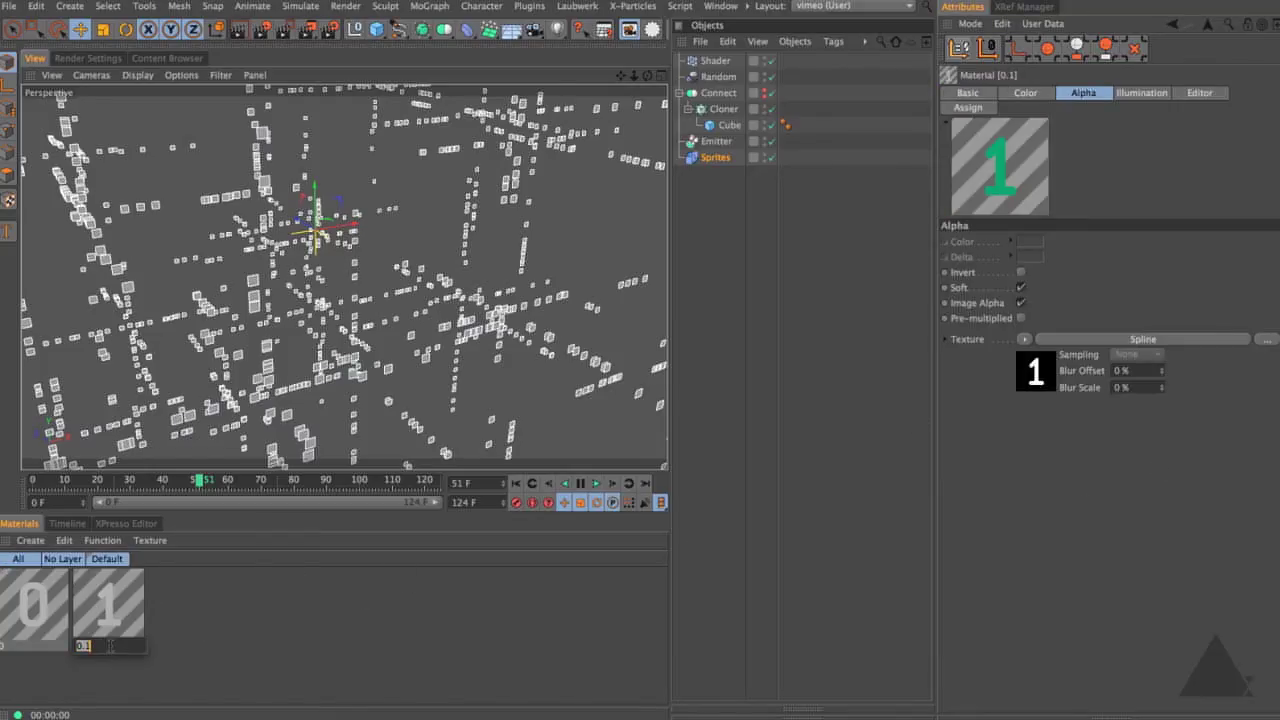
text(1)
key(Return)
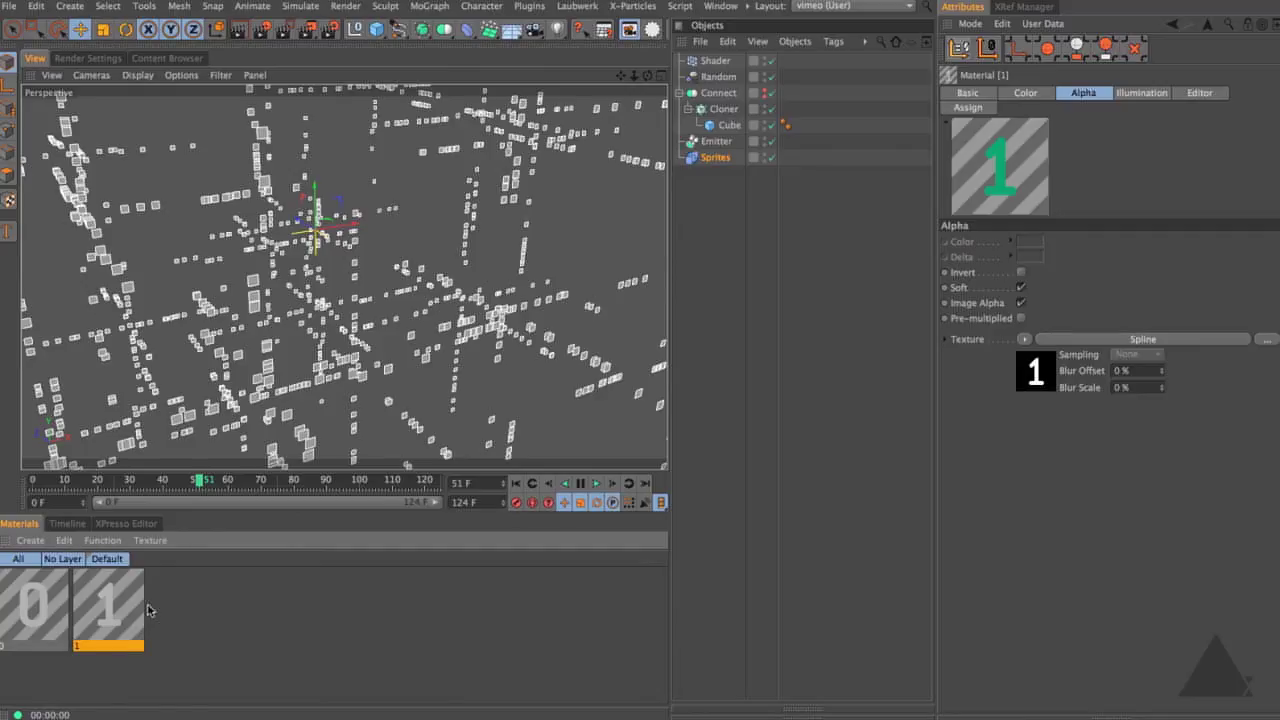
Step: Set the Sprites object's Choose Material to Apply option to Random Selection
click(722, 159)
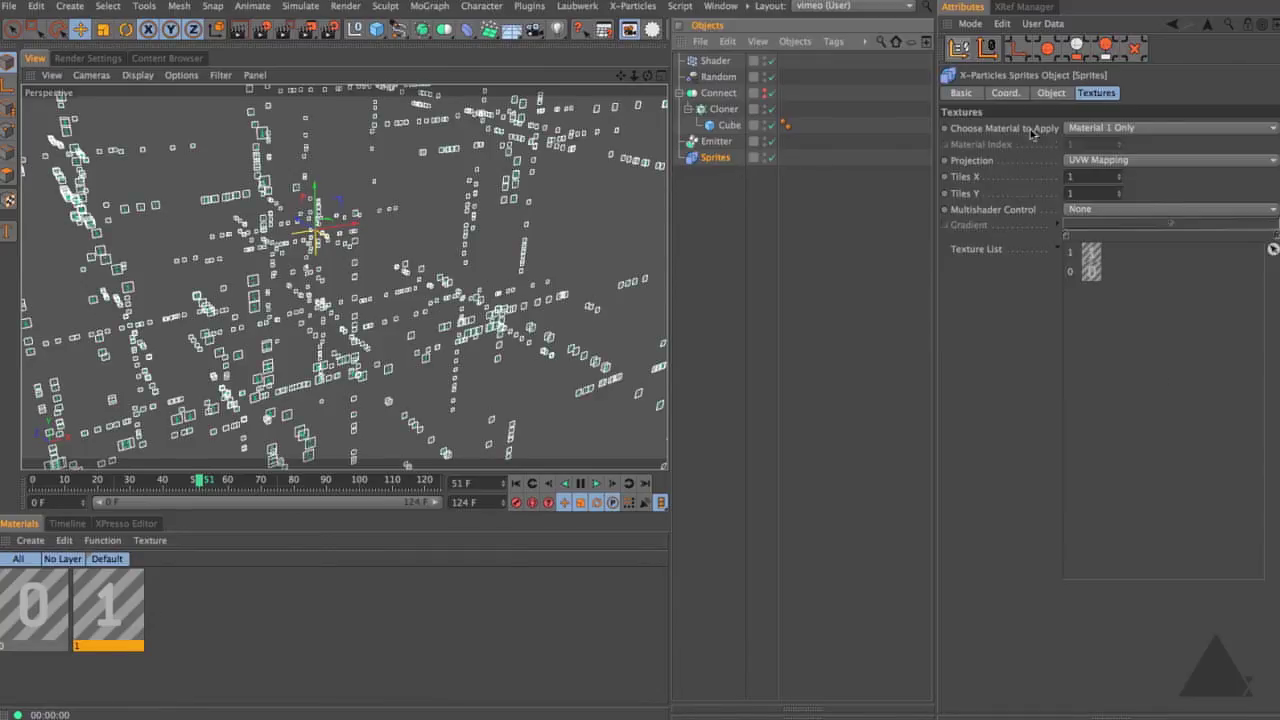
click(1077, 129)
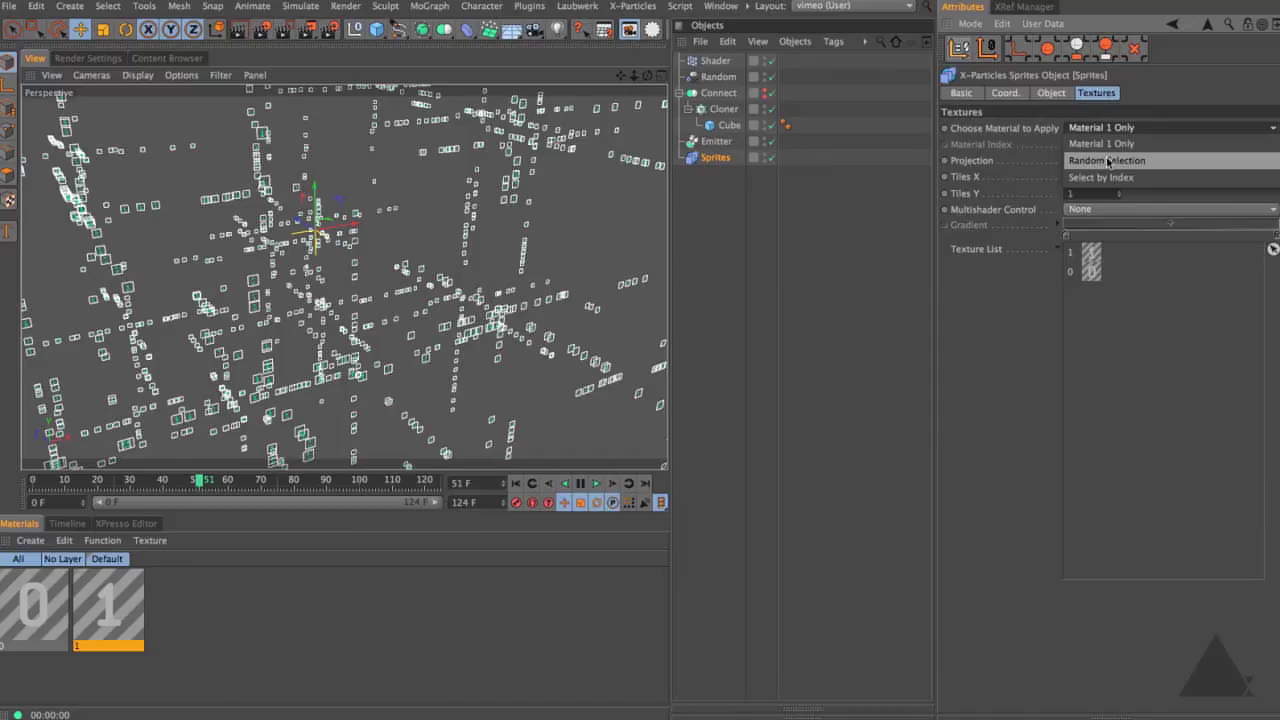
click(1106, 161)
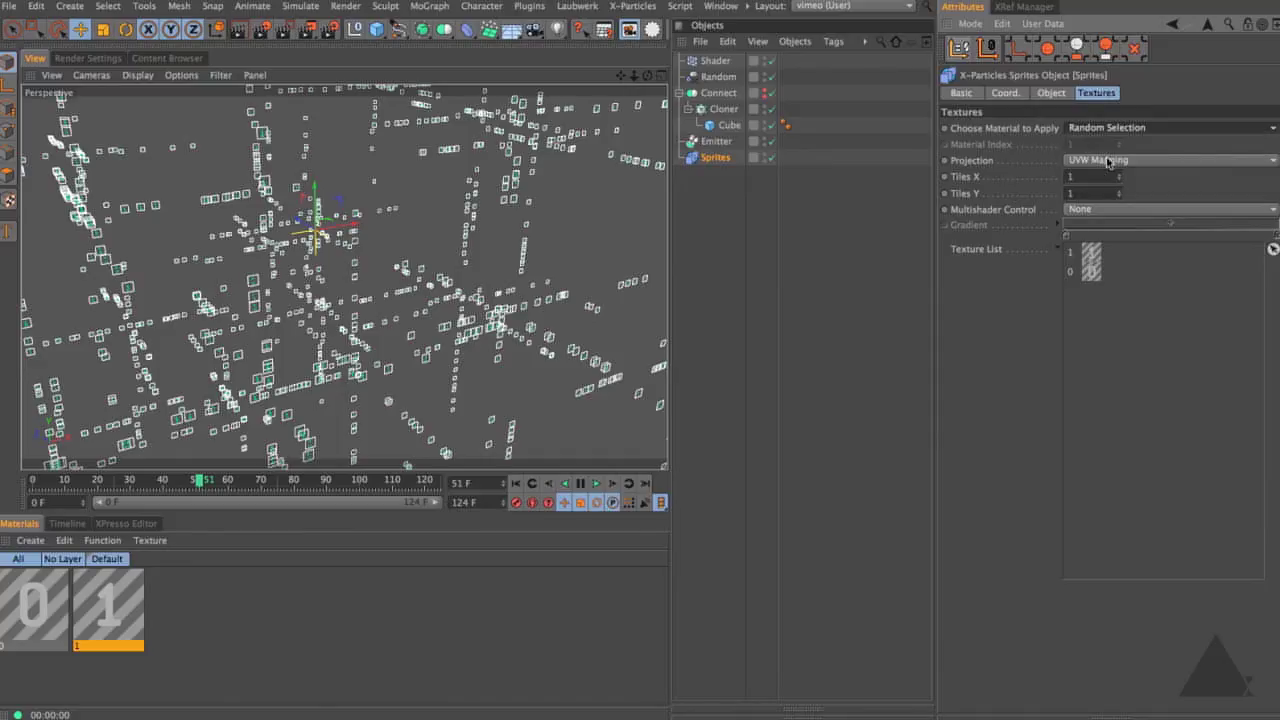
Step: Disable the Shader effector and replay the animation from frame 0 to about frame 43
click(515, 483)
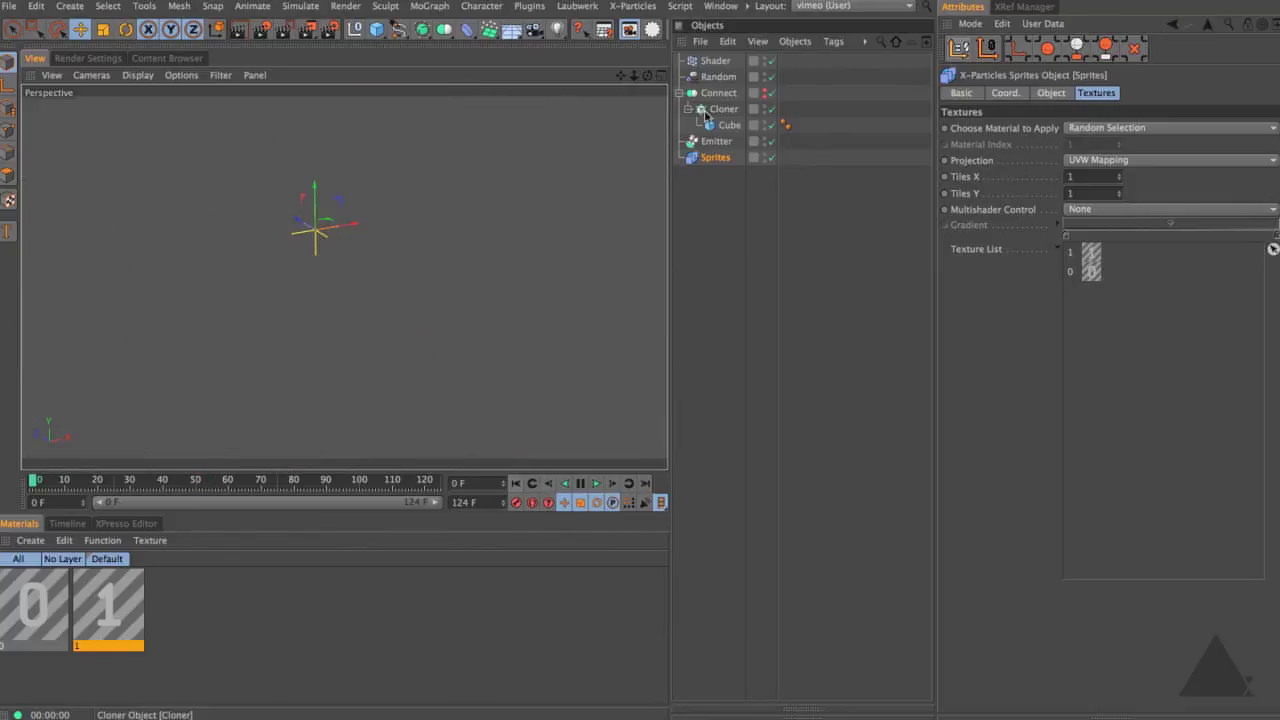
click(771, 61)
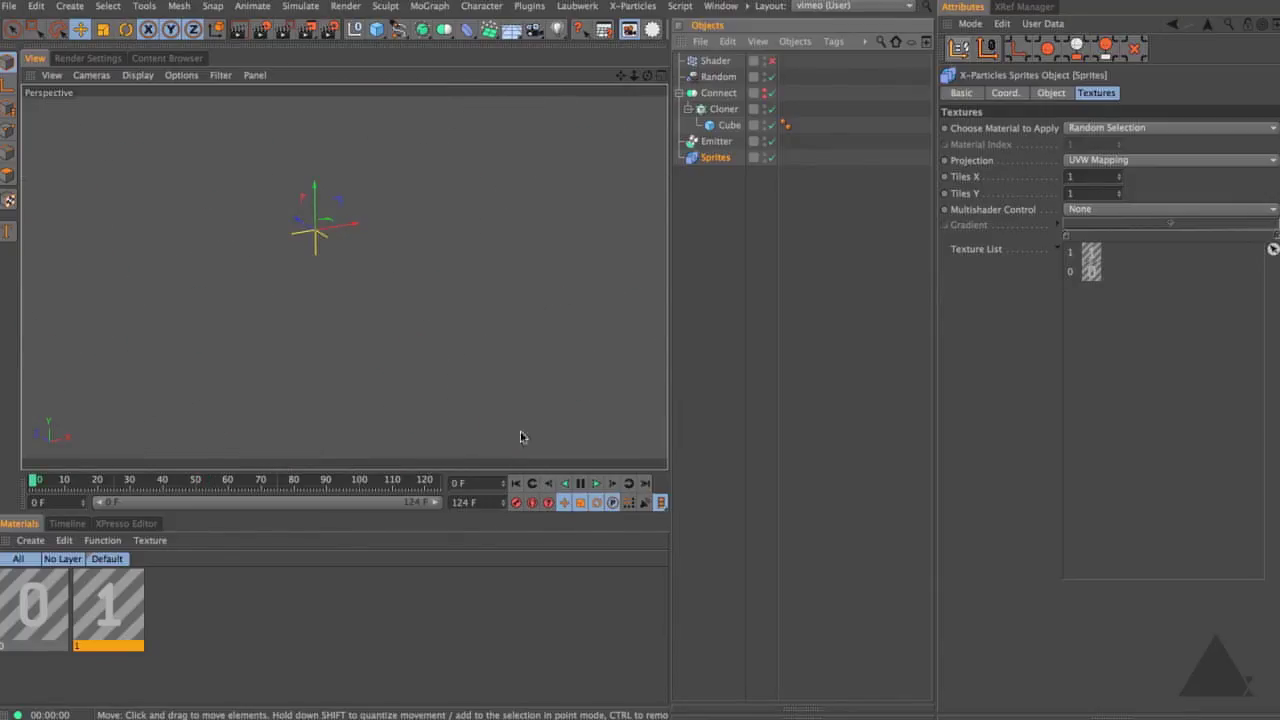
click(596, 483)
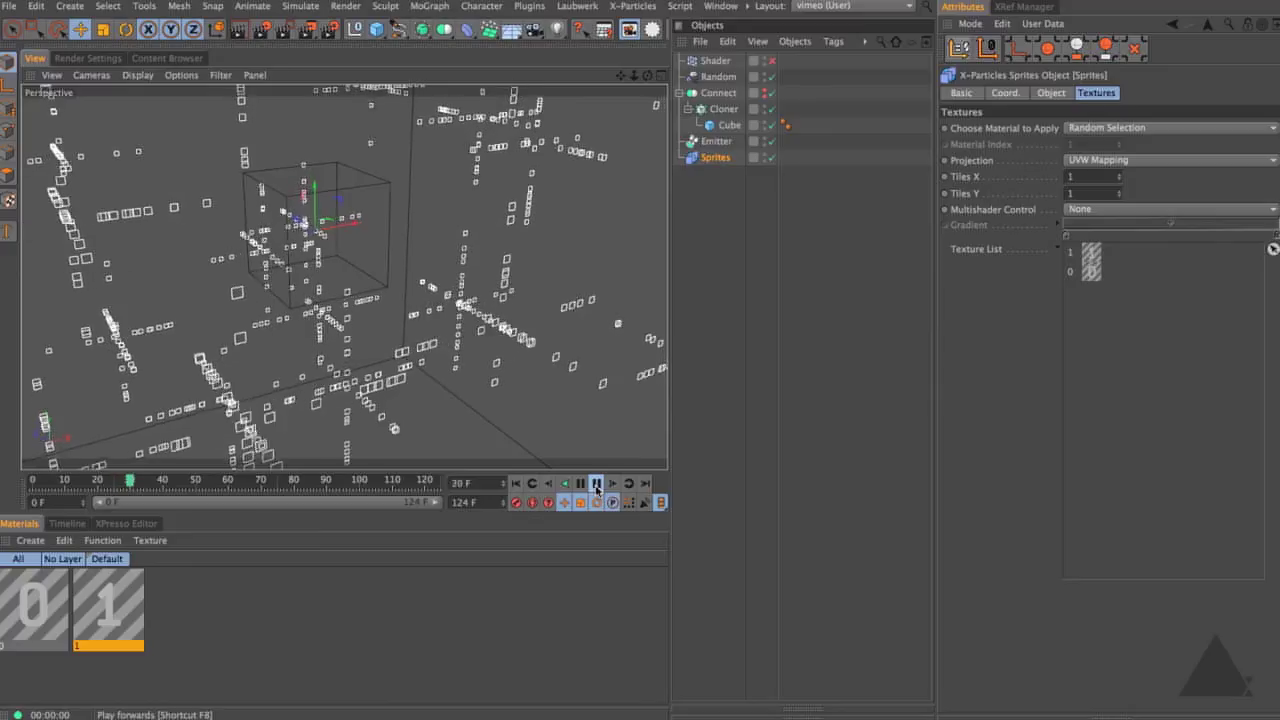
click(597, 486)
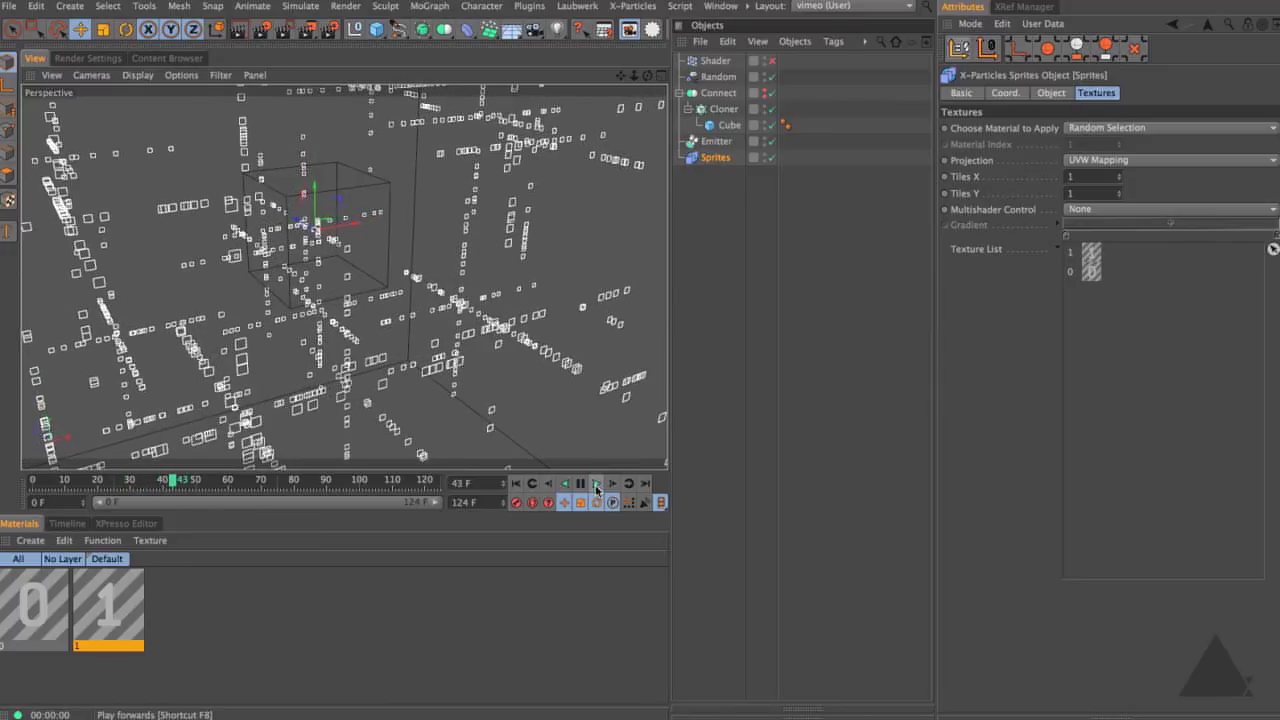
Step: Test-render the sprites in the viewport, first from the current view and again close up on the 0 and 1 placards
key(ctrl+r)
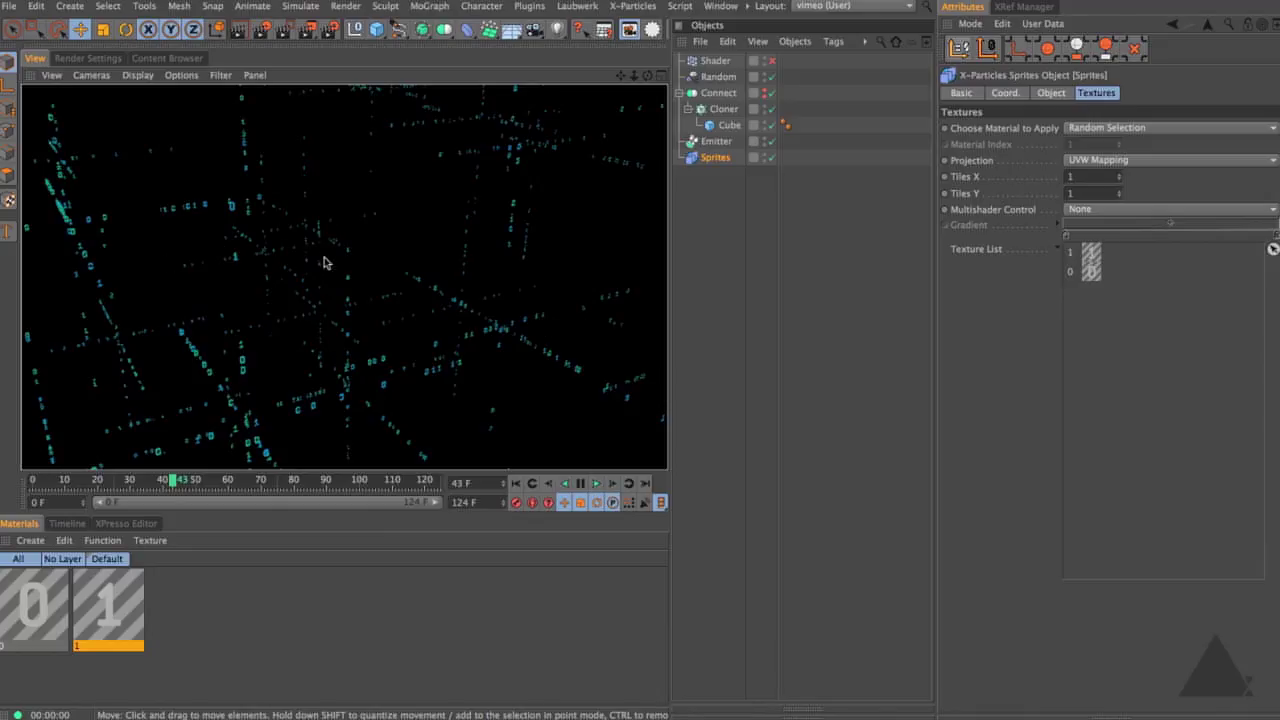
alt+drag(328, 293, 282, 289)
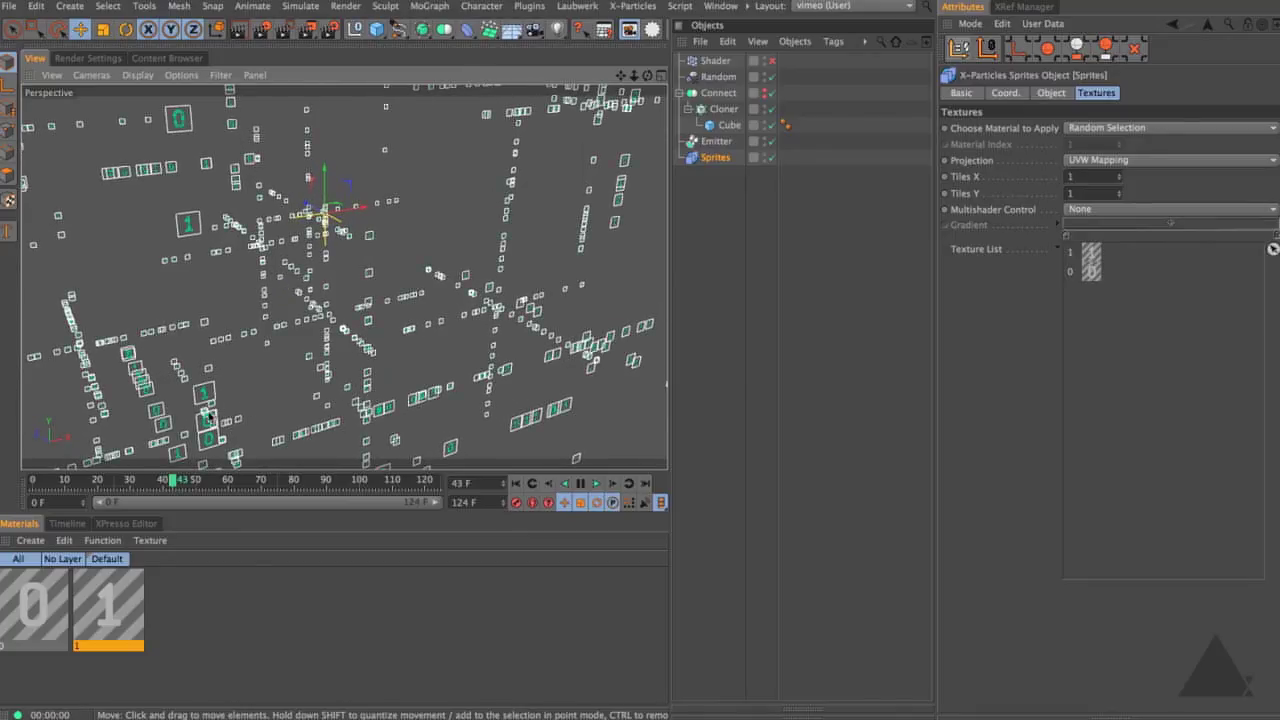
alt+drag(208, 414, 381, 236)
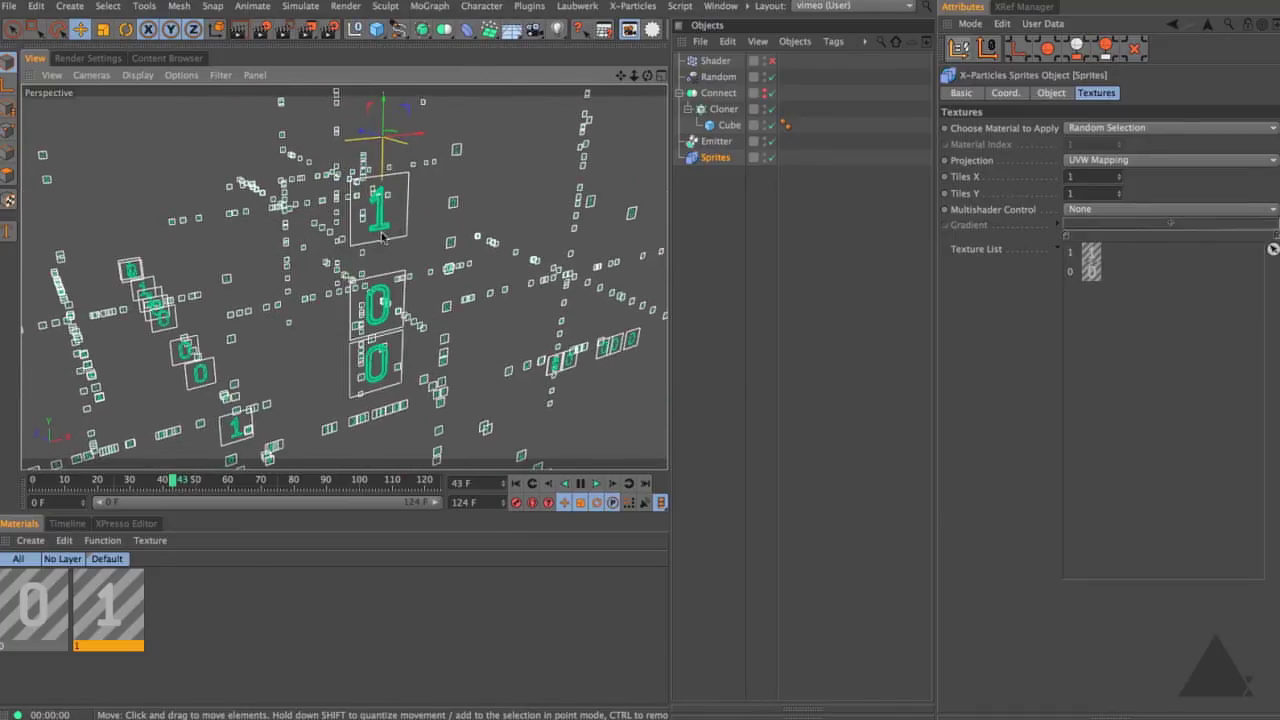
key(ctrl+r)
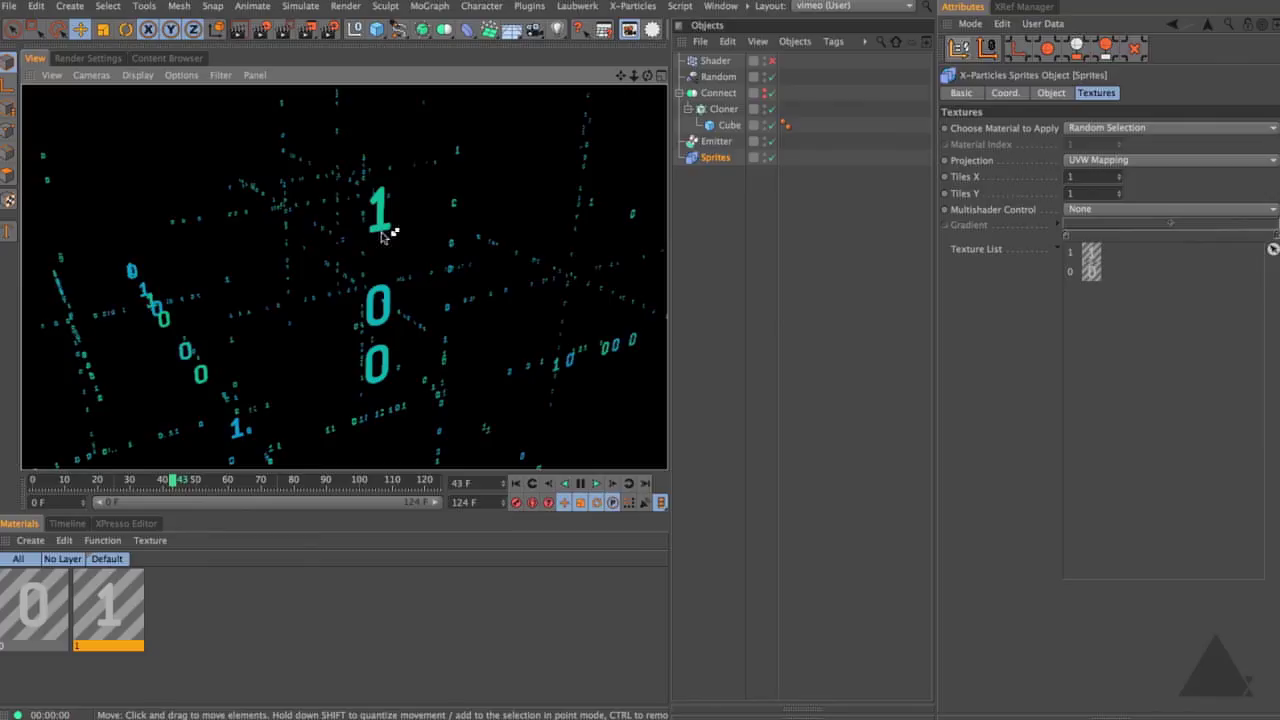
Step: Test-render the wider particle grid in the viewport, and play the finished movie XPGrid_04.mov in the media player
click(347, 297)
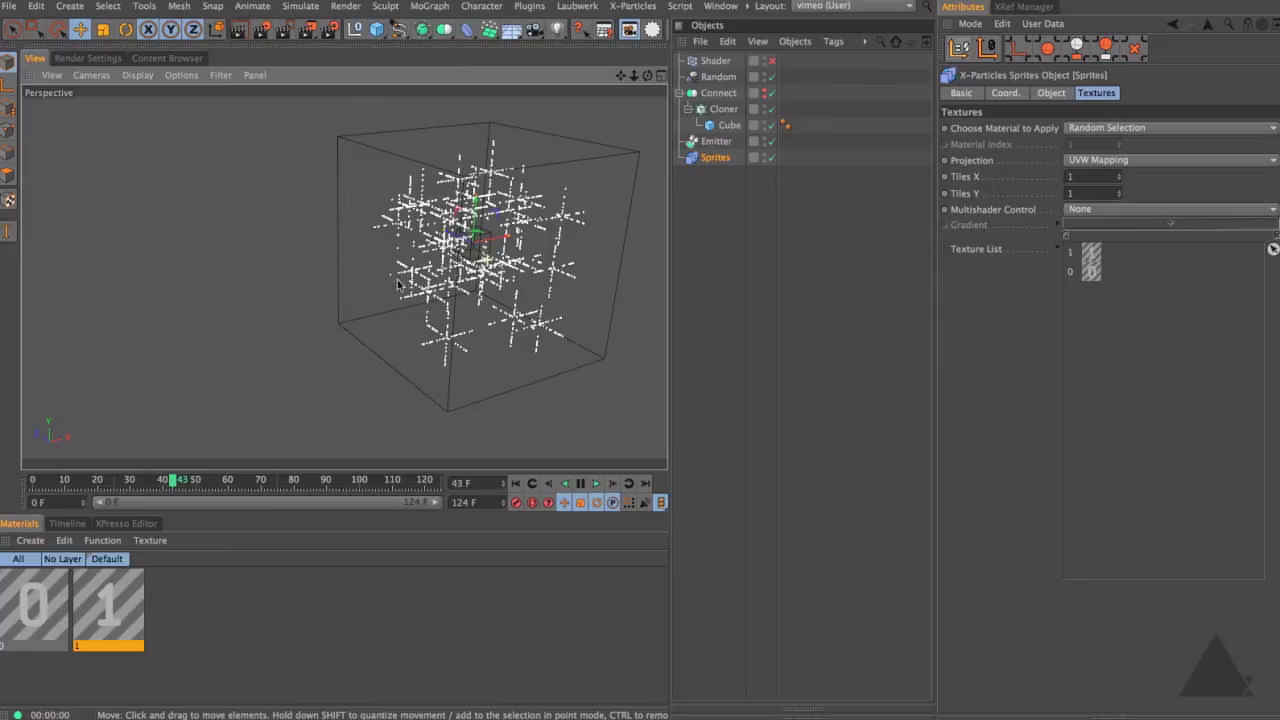
scroll(397, 285, up, 5)
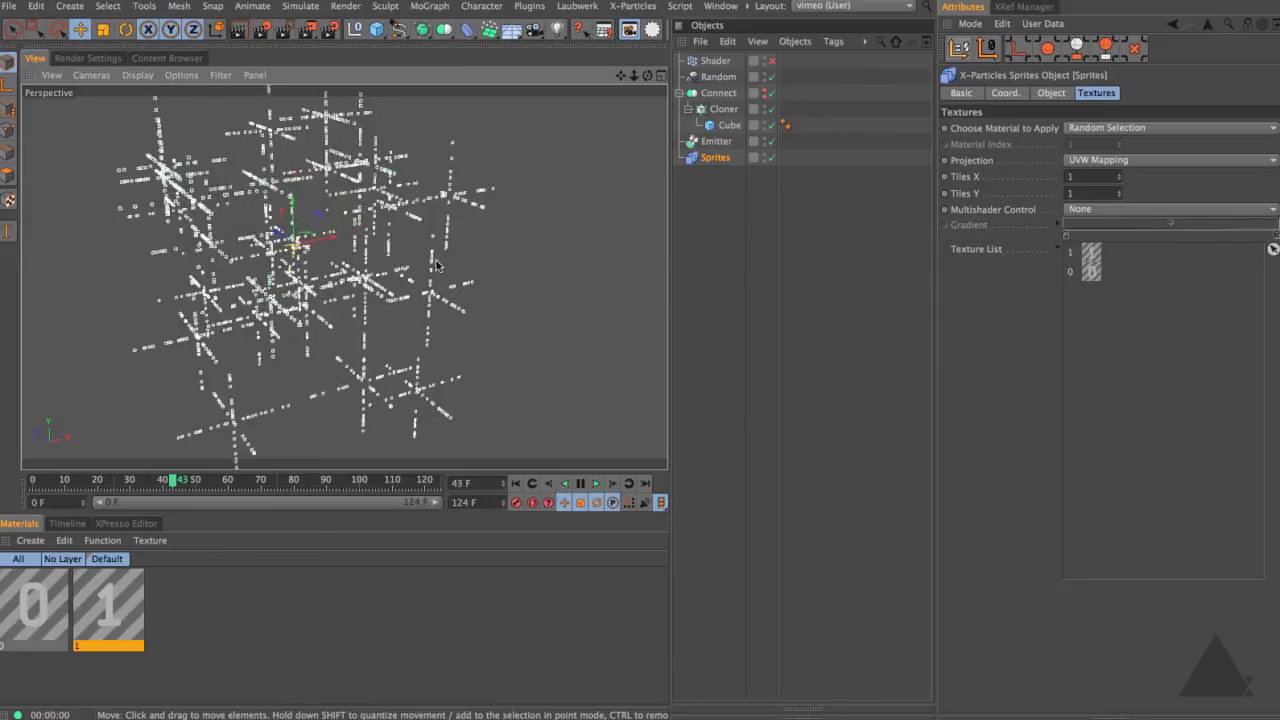
alt+middle_drag(436, 265, 436, 226)
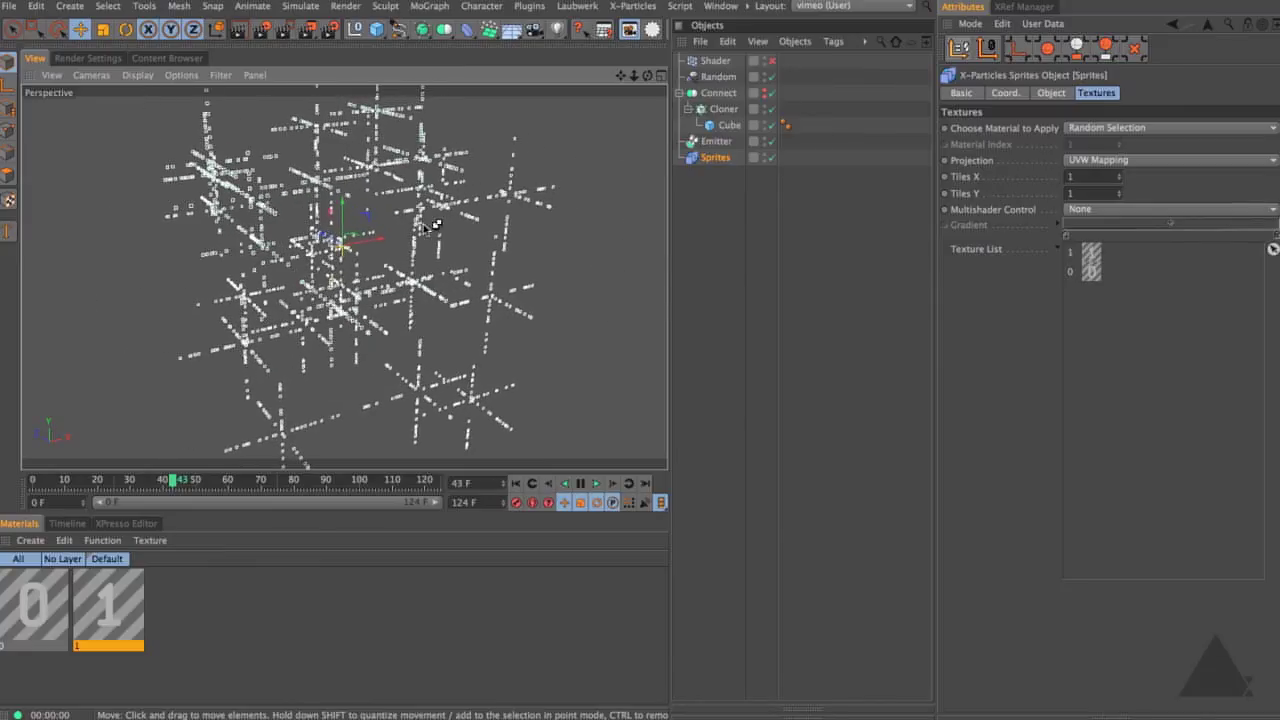
key(ctrl+r)
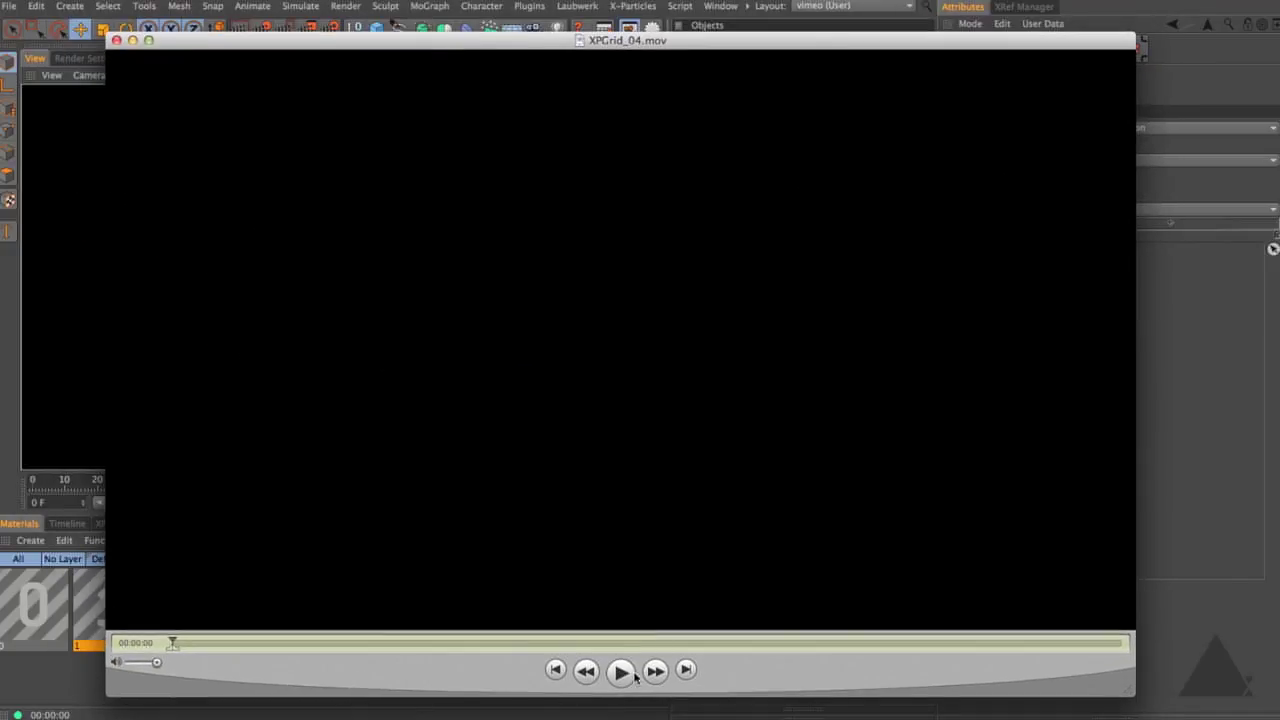
click(634, 676)
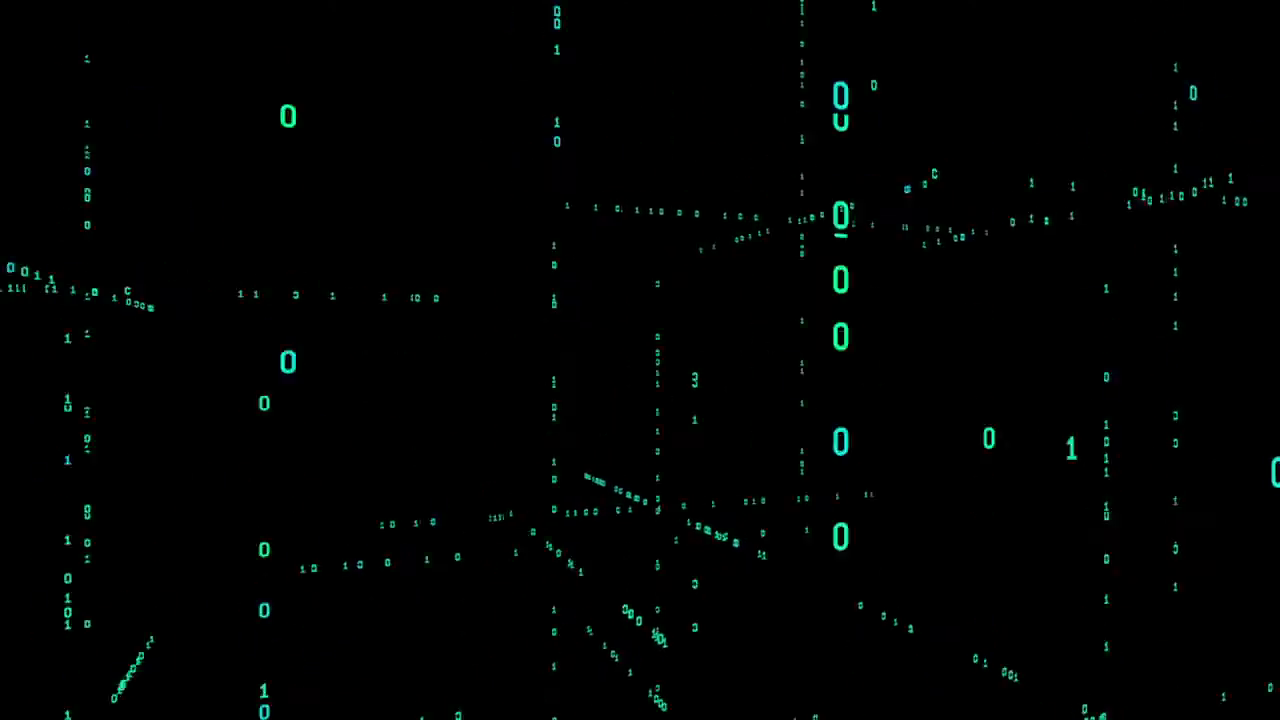